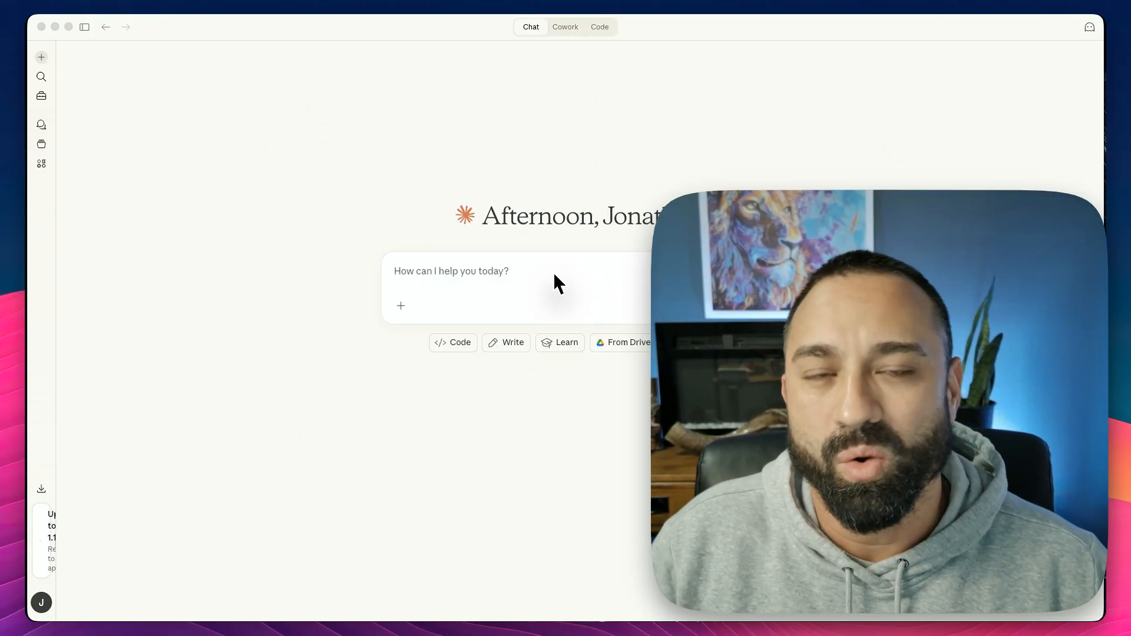
Step: Send a prompt for a Full Quiver Coffee website from previous discussions: family community hub, tagline "Brew. Learn. Grow.", skills, entrepreneurship, Bible teachings, clarifying questions first
{"action": "left_click", "coordinate": [424, 271]}
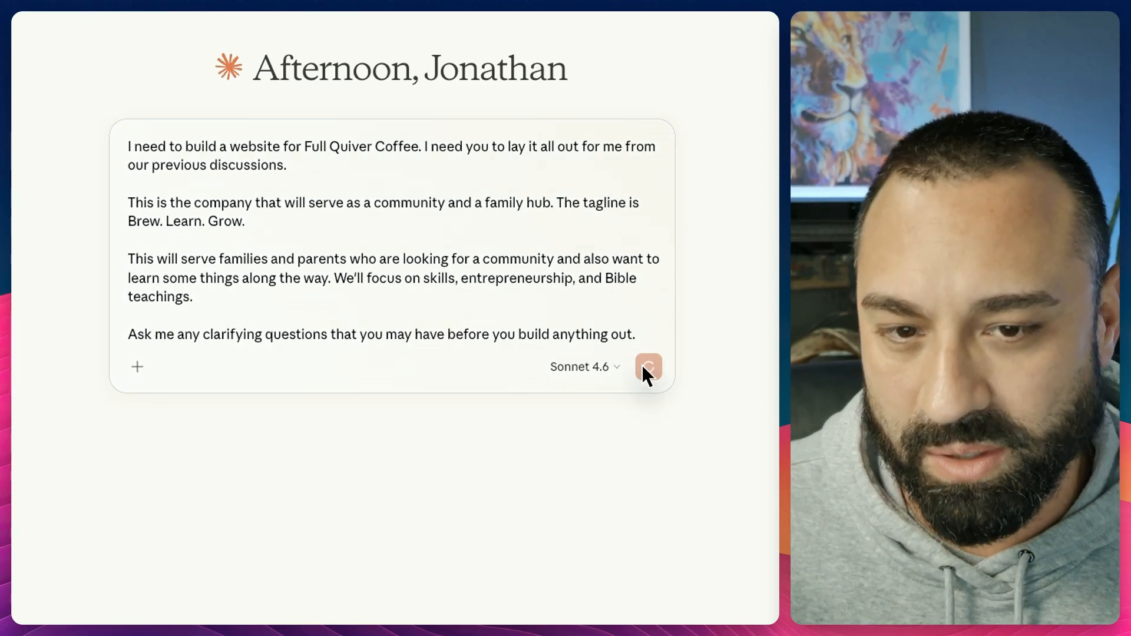
{"action": "left_click", "coordinate": [641, 368]}
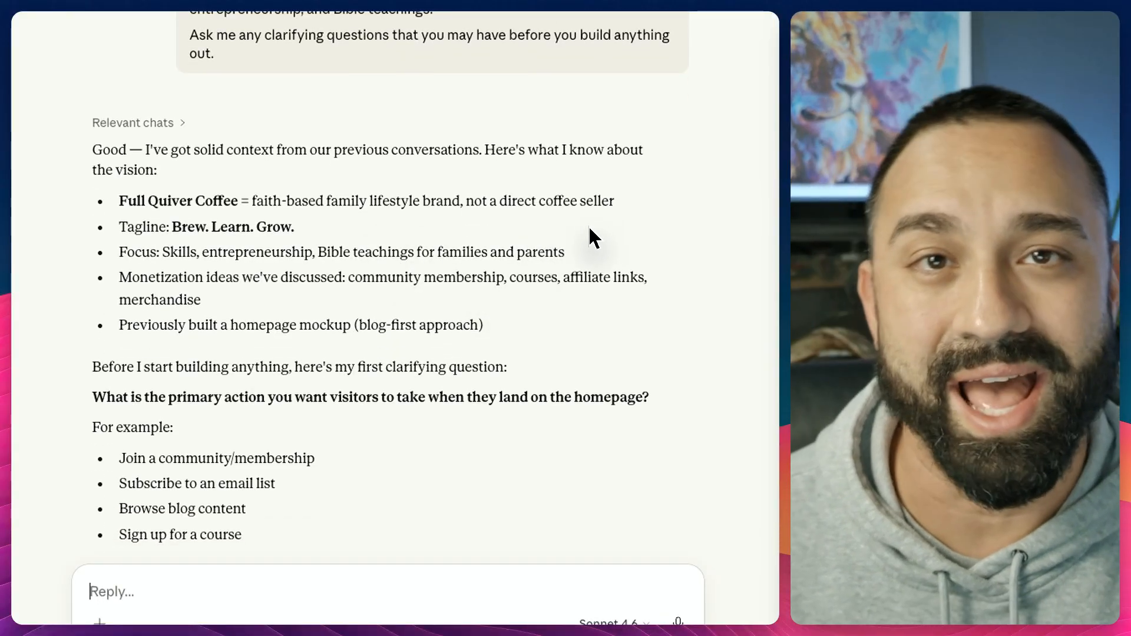
Step: Review the reply's summary of the Full Quiver Coffee vision and its clarifying question about the homepage's primary visitor action
{"action": "scroll", "coordinate": [588, 225], "scroll_direction": "up", "scroll_amount": 3}
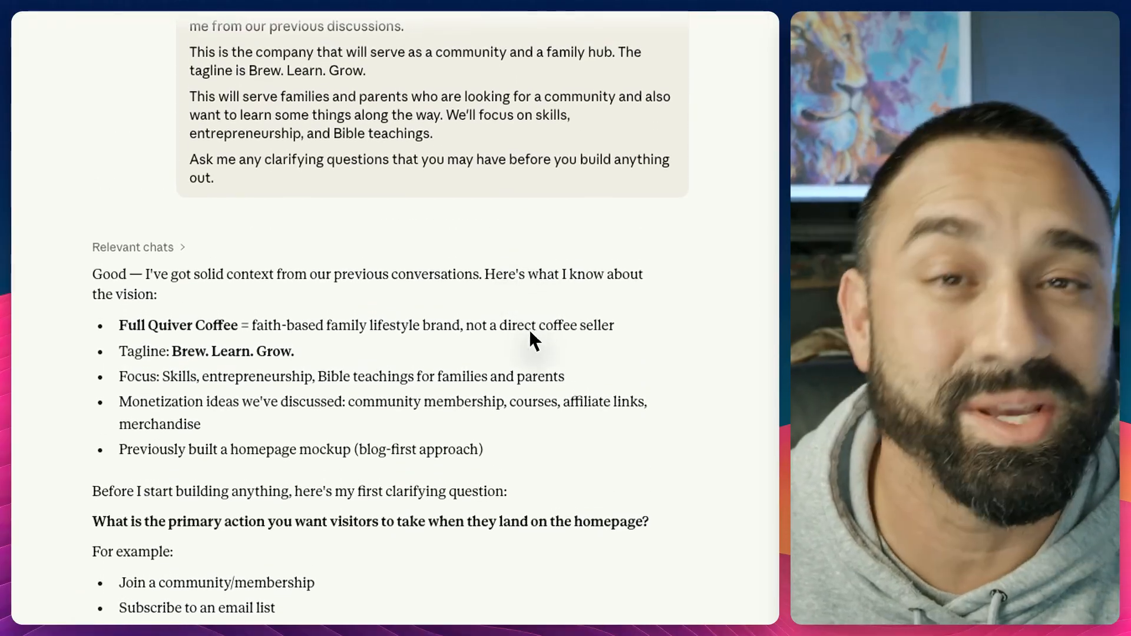
{"action": "scroll", "coordinate": [525, 332], "scroll_direction": "down", "scroll_amount": 3}
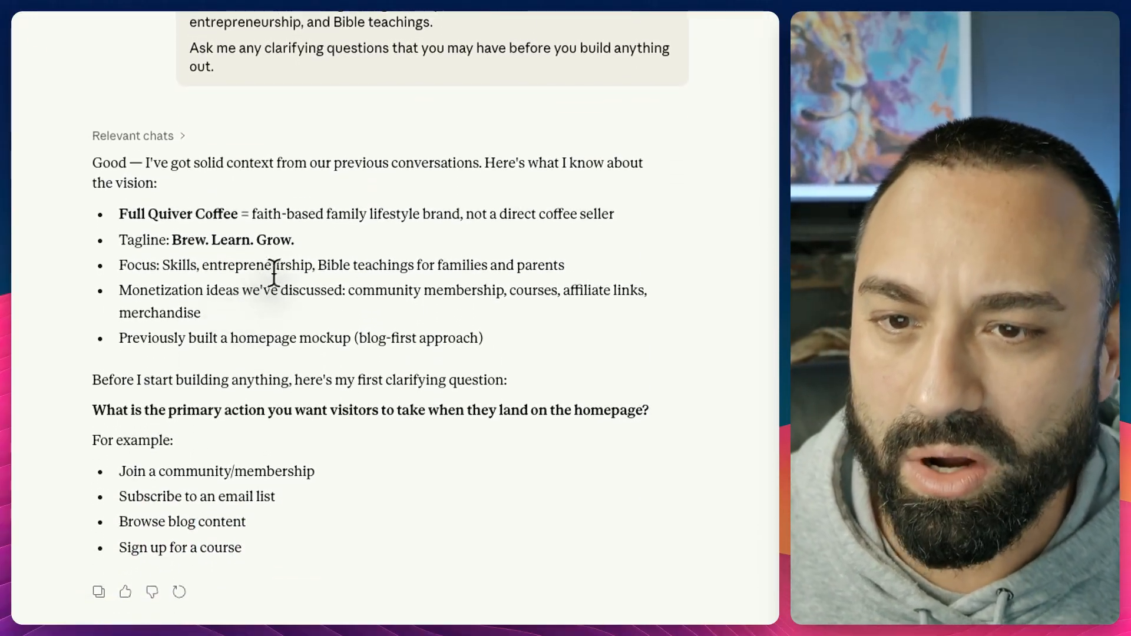
{"action": "scroll", "coordinate": [445, 298], "scroll_direction": "down", "scroll_amount": 1}
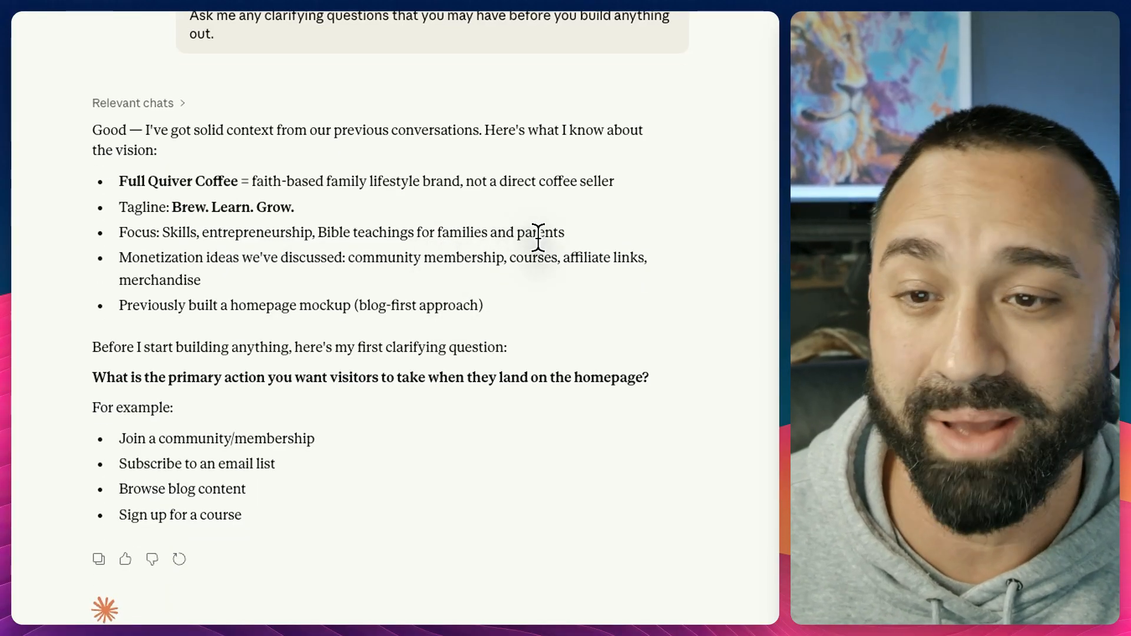
{"action": "scroll", "coordinate": [537, 236], "scroll_direction": "down", "scroll_amount": 1}
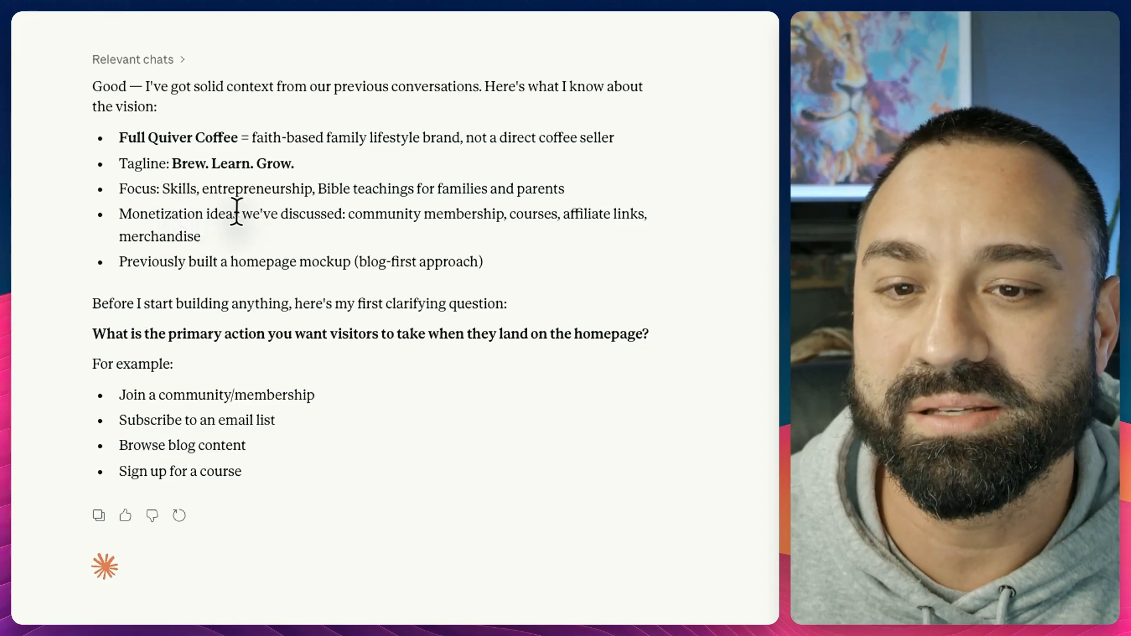
{"action": "scroll", "coordinate": [422, 238], "scroll_direction": "up", "scroll_amount": 2}
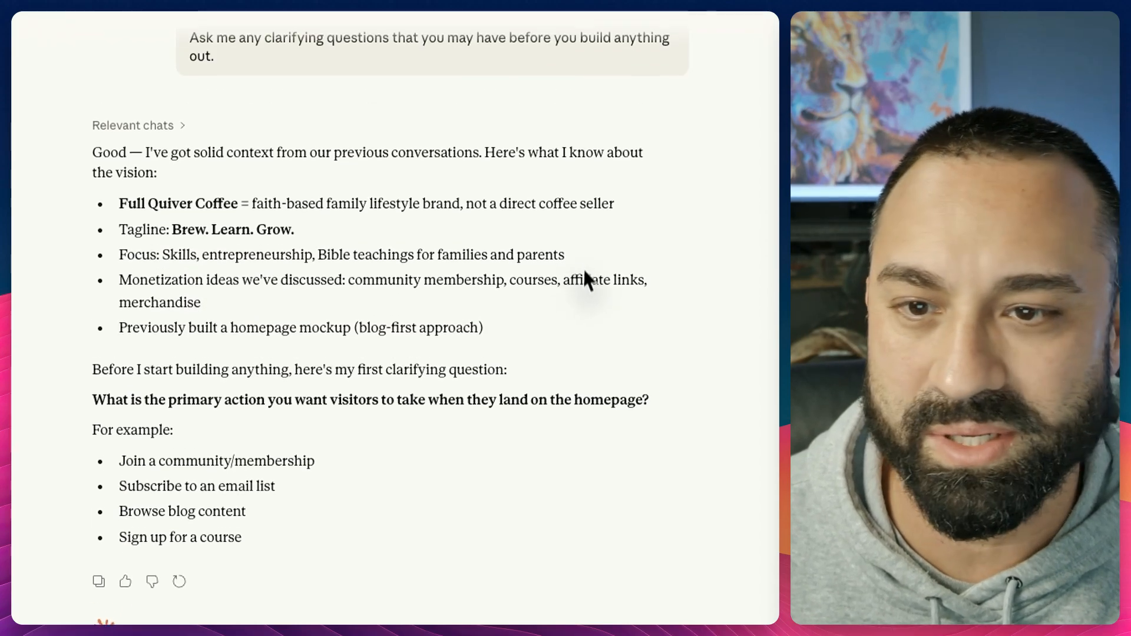
{"action": "scroll", "coordinate": [585, 277], "scroll_direction": "down", "scroll_amount": 1}
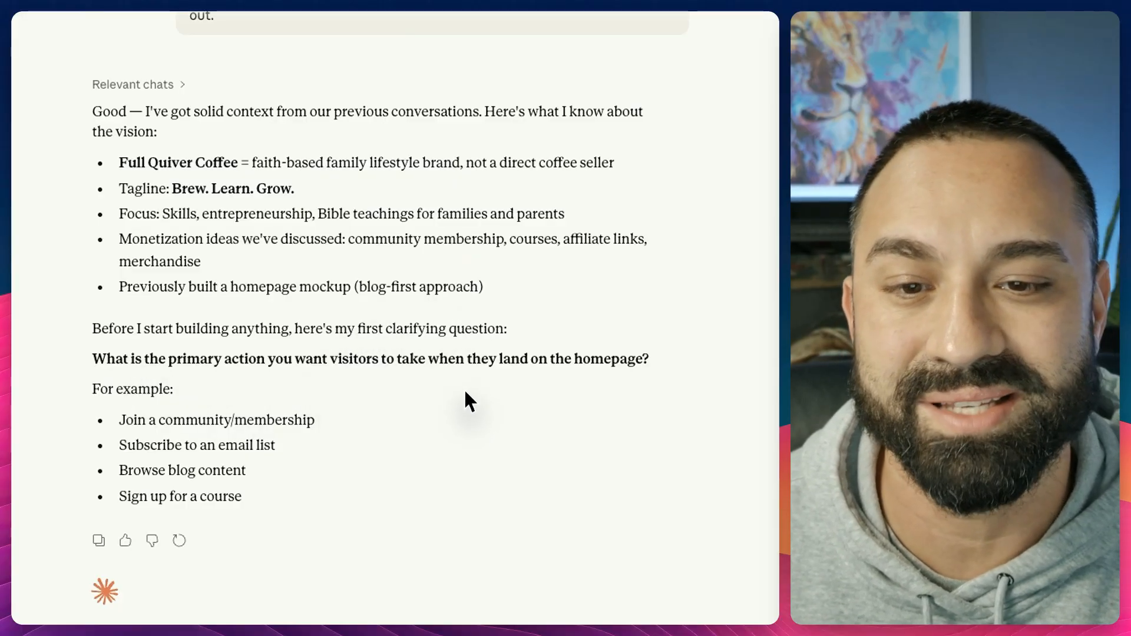
{"action": "scroll", "coordinate": [566, 347], "scroll_direction": "down", "scroll_amount": 2}
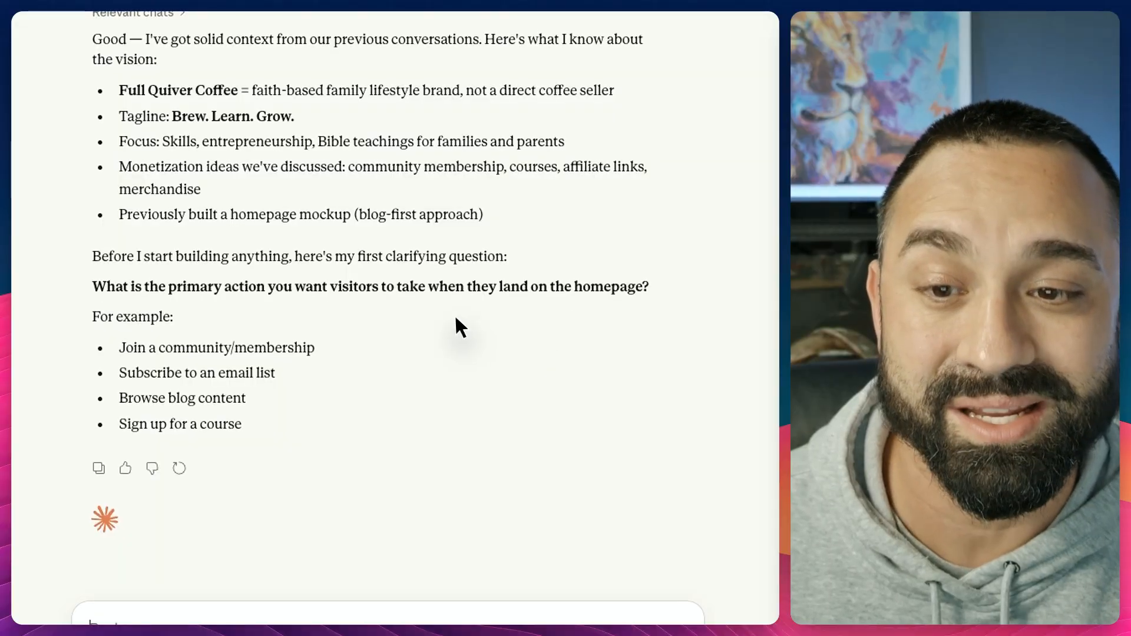
{"action": "scroll", "coordinate": [454, 314], "scroll_direction": "down", "scroll_amount": 2}
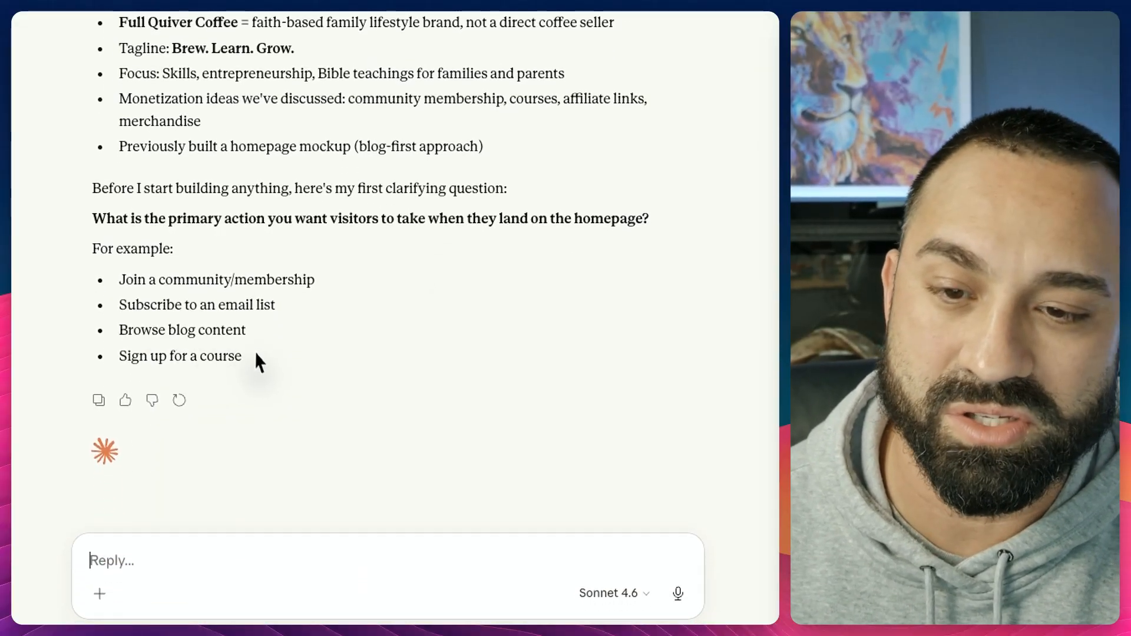
{"action": "left_click_drag", "start_coordinate": [254, 353], "coordinate": [115, 289]}
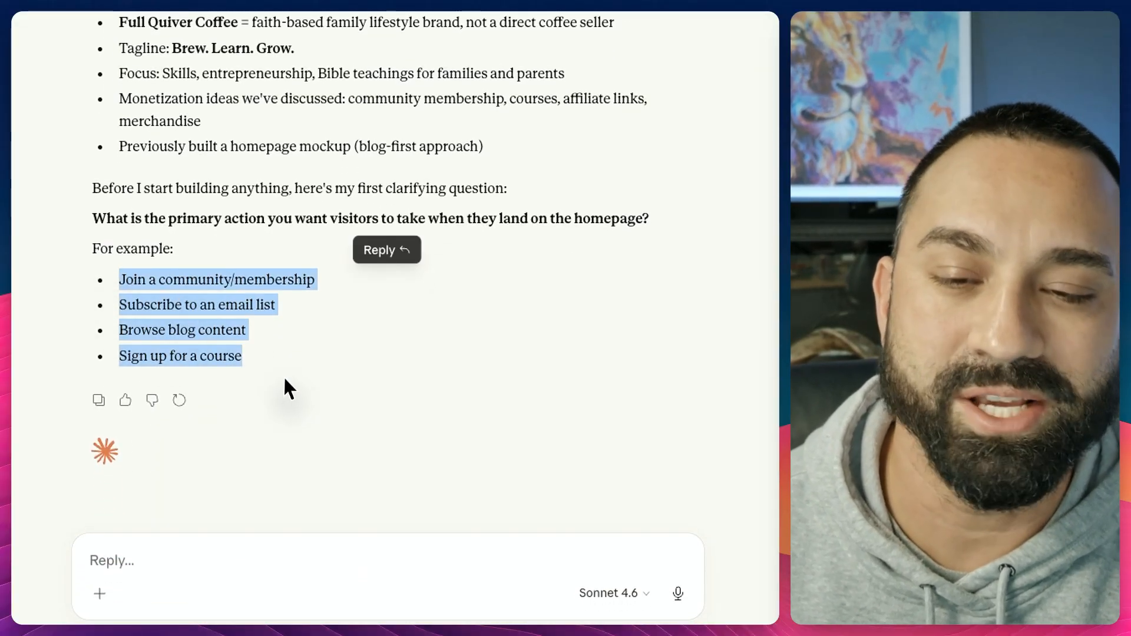
{"action": "left_click", "coordinate": [251, 304]}
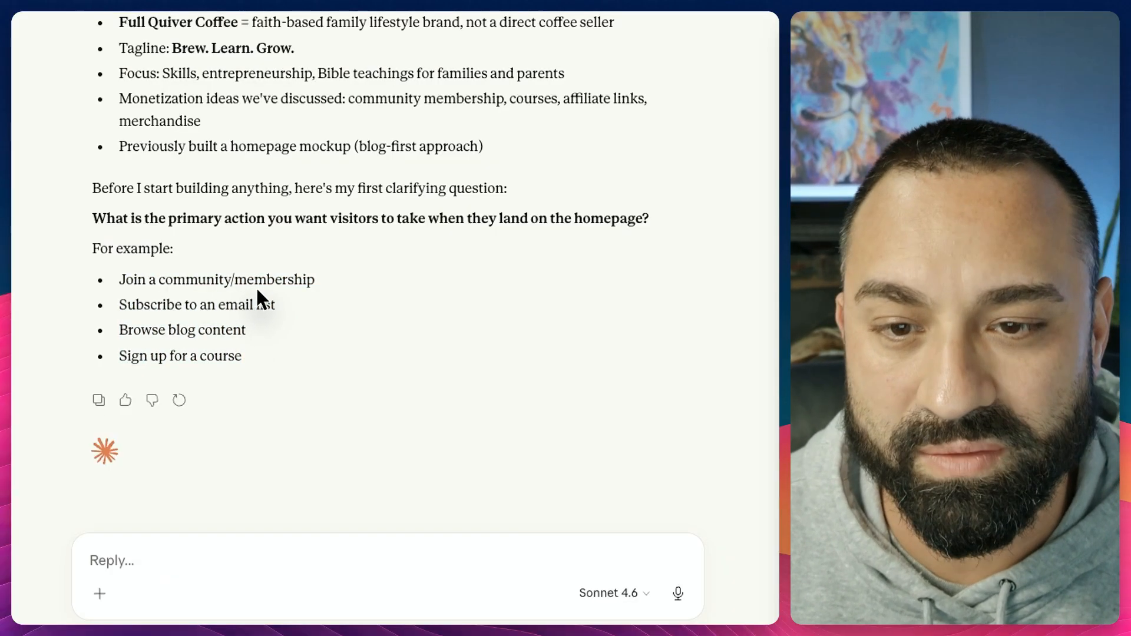
{"action": "scroll", "coordinate": [586, 330], "scroll_direction": "up", "scroll_amount": 2}
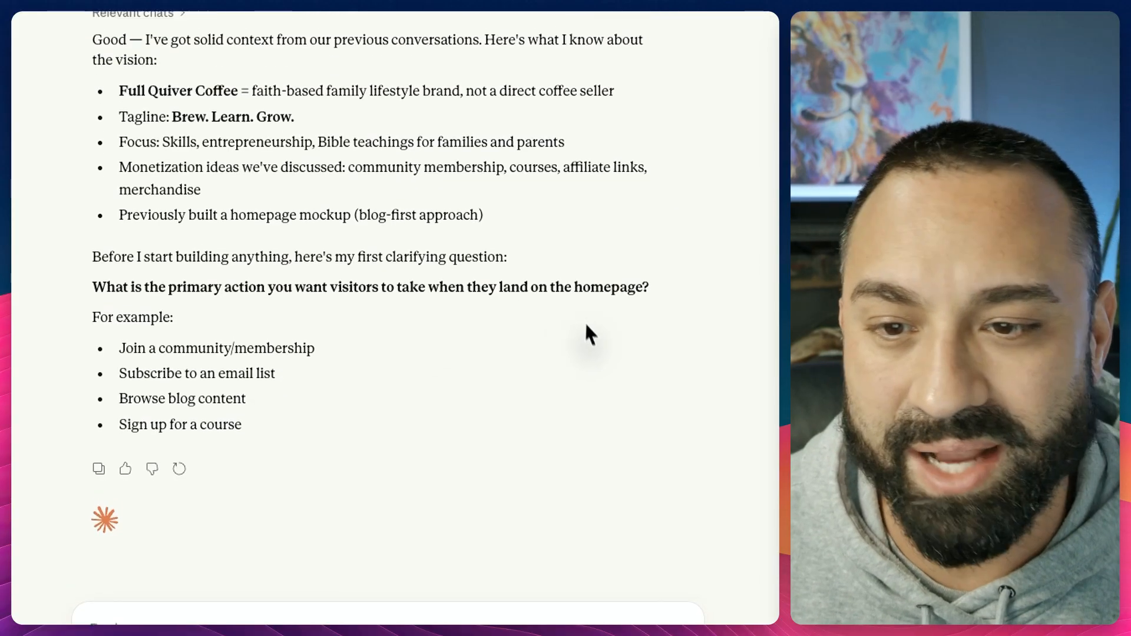
{"action": "scroll", "coordinate": [512, 295], "scroll_direction": "up", "scroll_amount": 2}
{"action": "scroll", "coordinate": [395, 318], "scroll_direction": "up", "scroll_amount": 1}
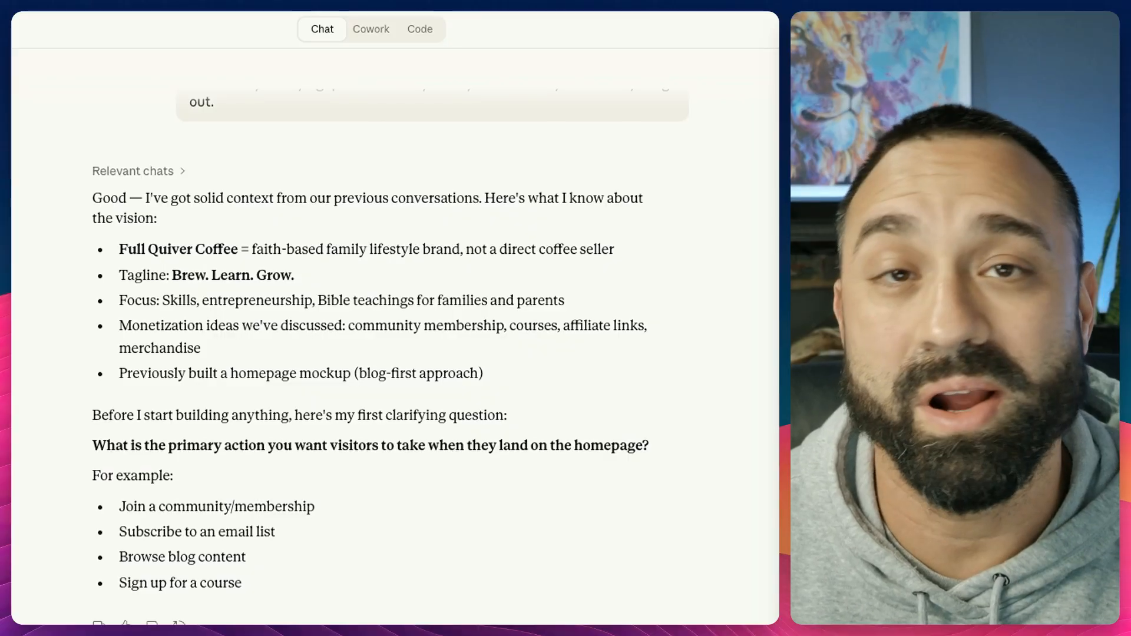
{"action": "scroll", "coordinate": [361, 276], "scroll_direction": "down", "scroll_amount": 3}
{"action": "left_click_drag", "start_coordinate": [118, 321], "coordinate": [325, 320]}
{"action": "left_click", "coordinate": [169, 328]}
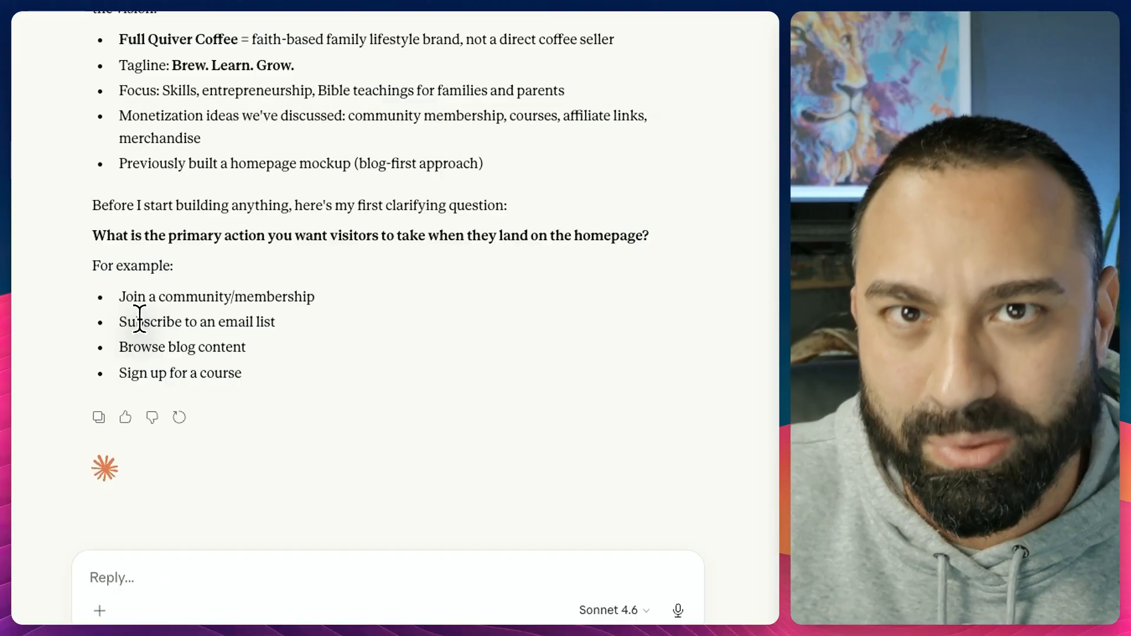
Step: Copy the example answer "Subscribe to an email list" from the response into the reply as a bullet
{"action": "double_click", "coordinate": [157, 319]}
{"action": "left_click_drag", "start_coordinate": [158, 318], "coordinate": [303, 318]}
{"action": "key", "text": "super+c"}
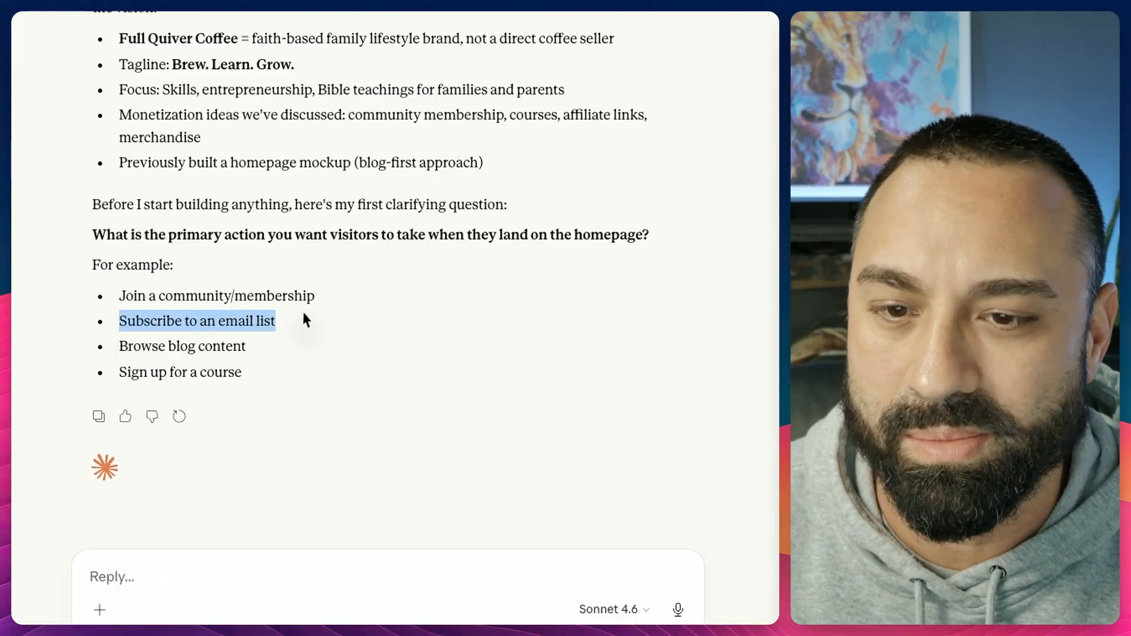
{"action": "left_click", "coordinate": [135, 536]}
{"action": "key", "text": "super+v"}
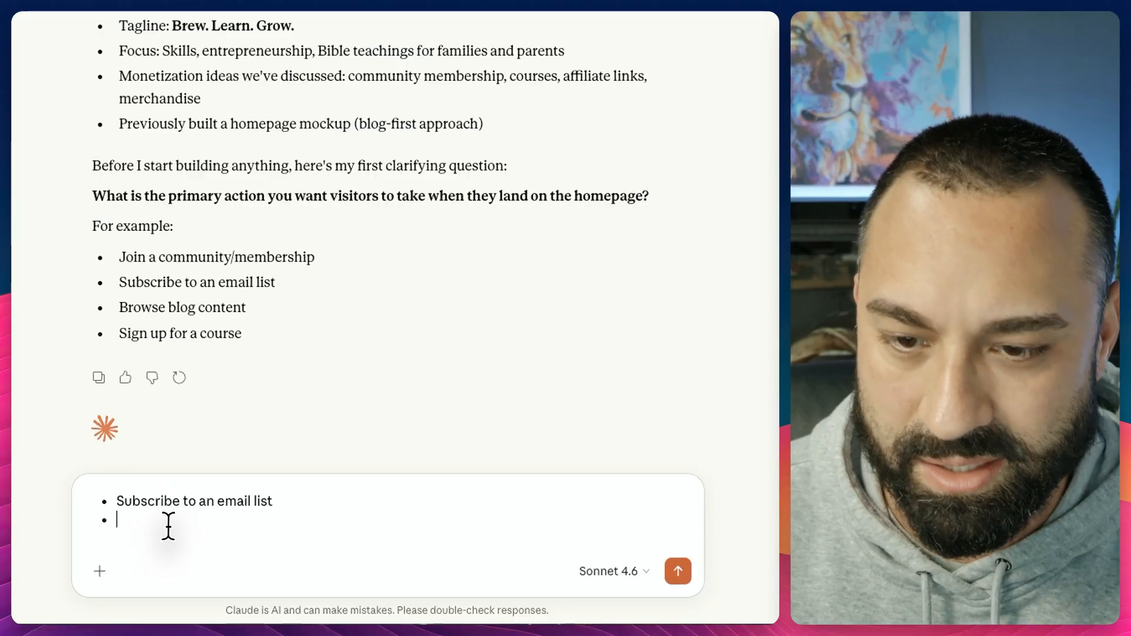
Step: Add the bullets "Also want to highlight the blog posts", "highlight the courses" and "and maybe some merch" to the reply, and end the list
{"action": "type", "text": "Also want t"}
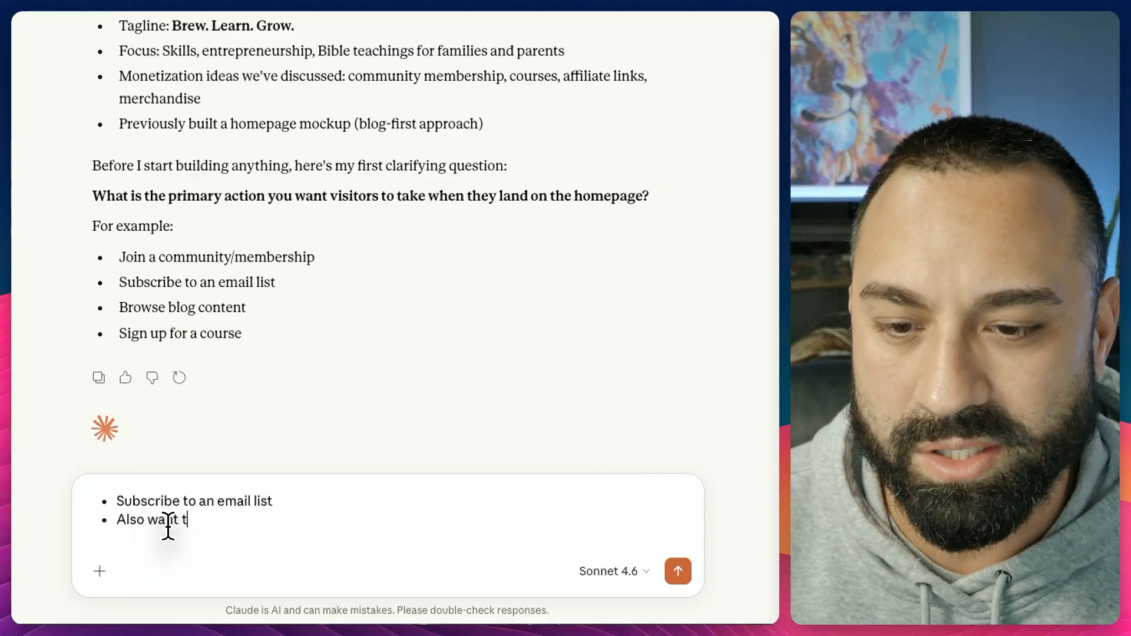
{"action": "type", "text": "o highlight the blog "}
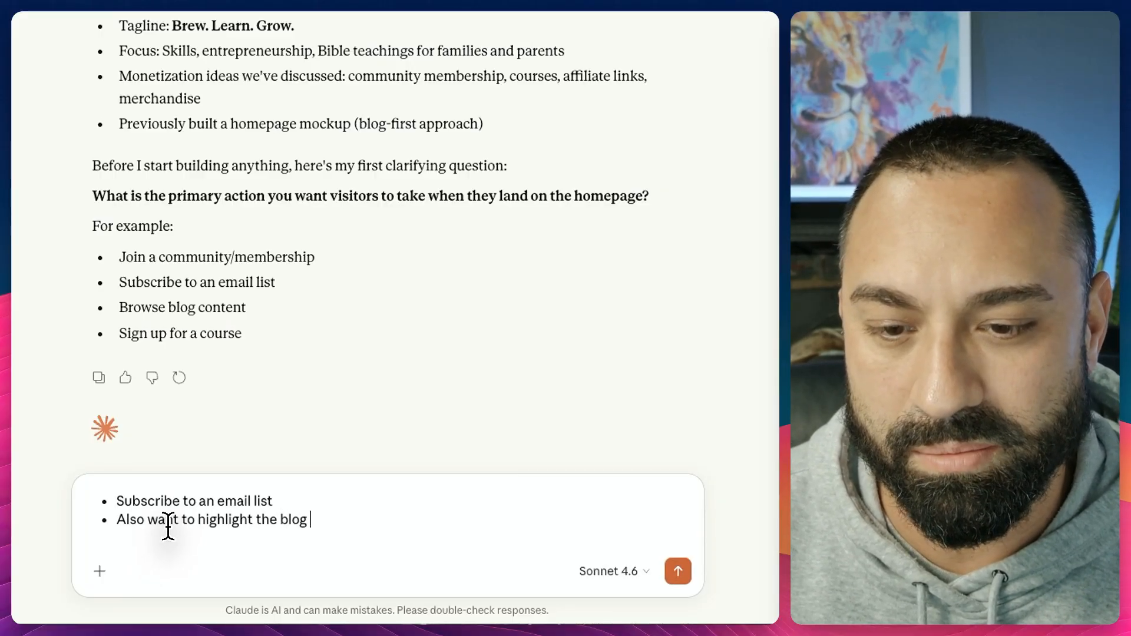
{"action": "type", "text": "posts"}
{"action": "key", "text": "Return"}
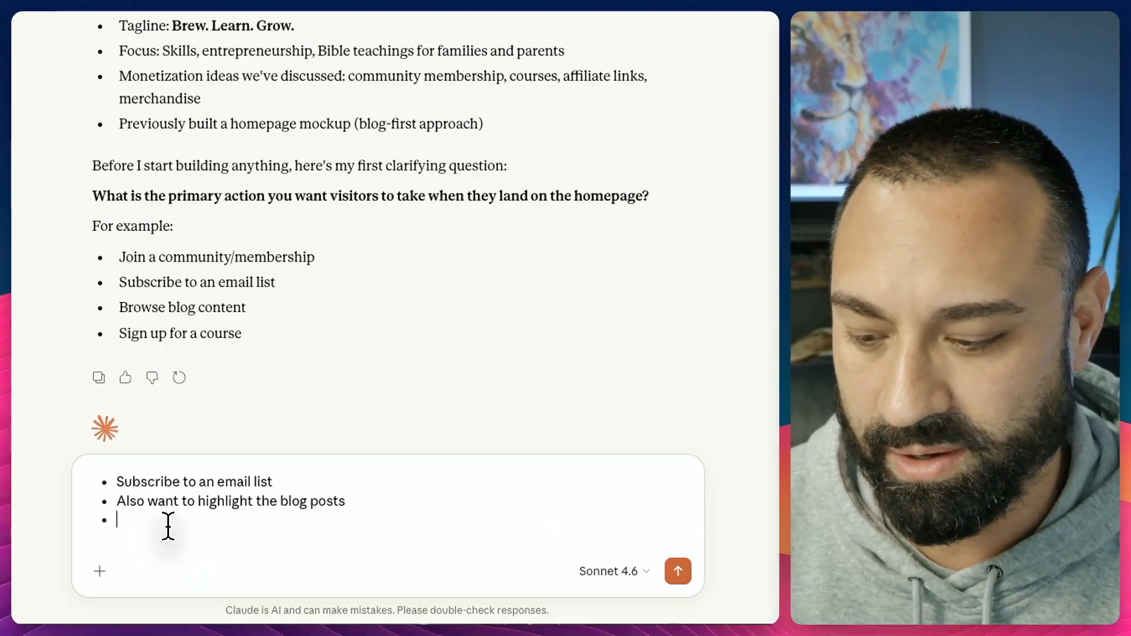
{"action": "type", "text": "highlight the cours"}
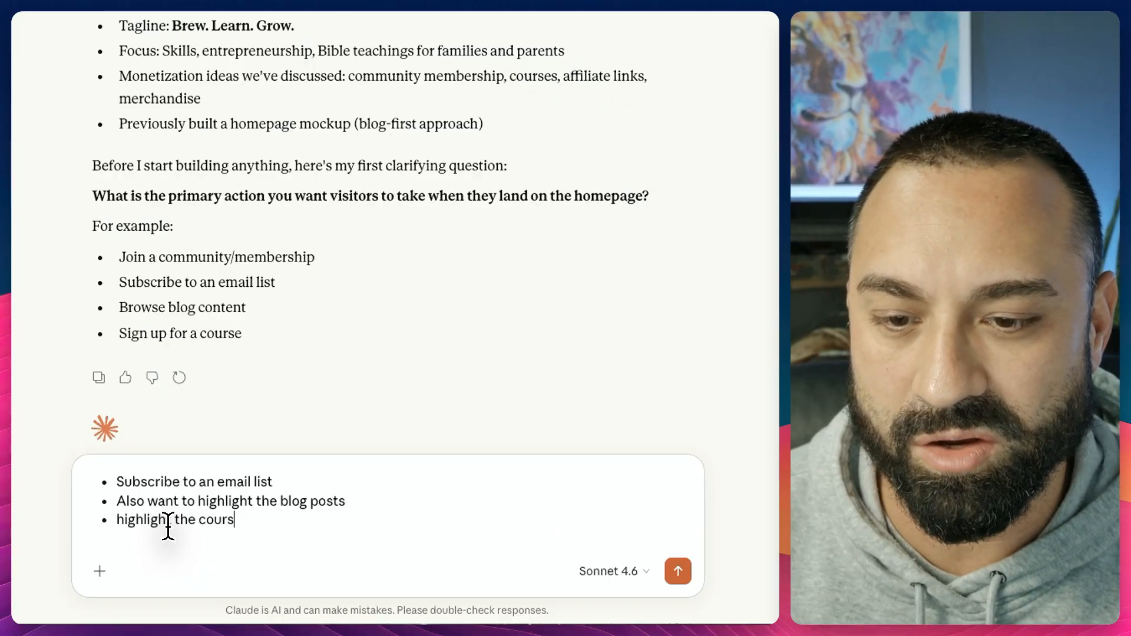
{"action": "type", "text": "es"}
{"action": "key", "text": "Return"}
{"action": "type", "text": "a"}
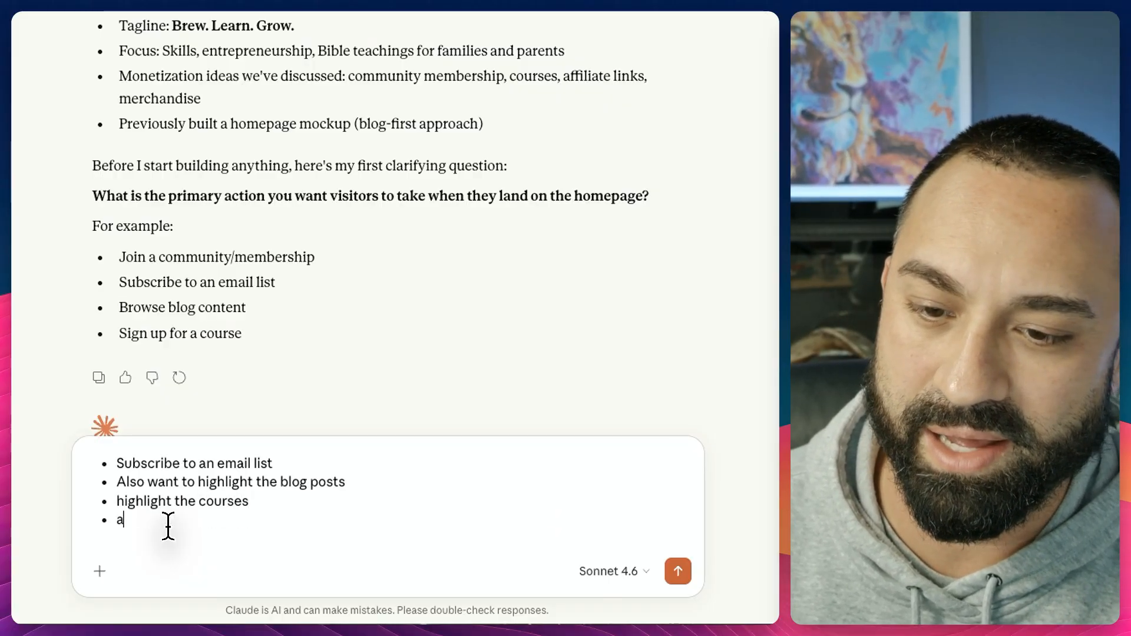
{"action": "type", "text": "nd maybe "}
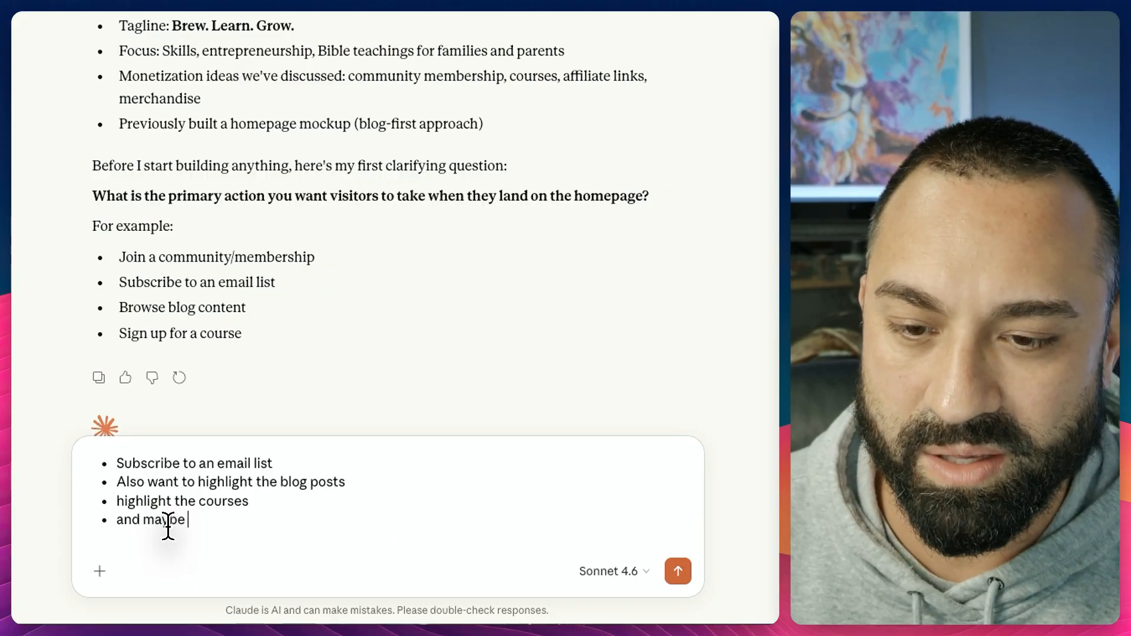
{"action": "type", "text": "some merch"}
{"action": "key", "text": "Return"}
{"action": "key", "text": "Return"}
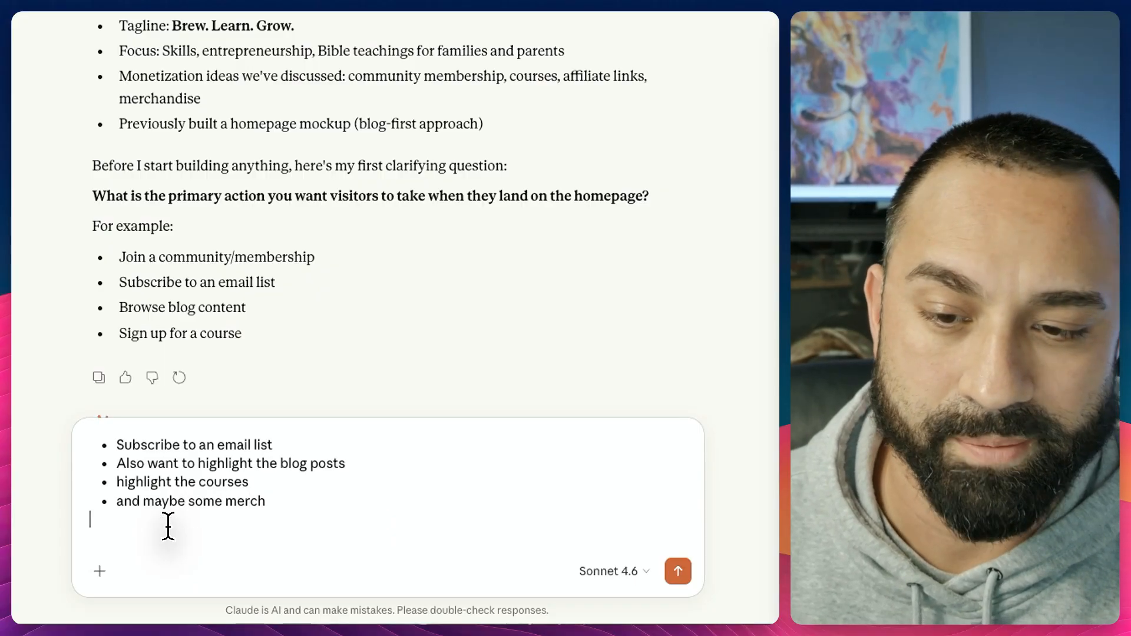
Step: Add to the reply "One thing I want to do is not go straight for the hard sale, but nurture them into it"
{"action": "type", "text": "One thing I"}
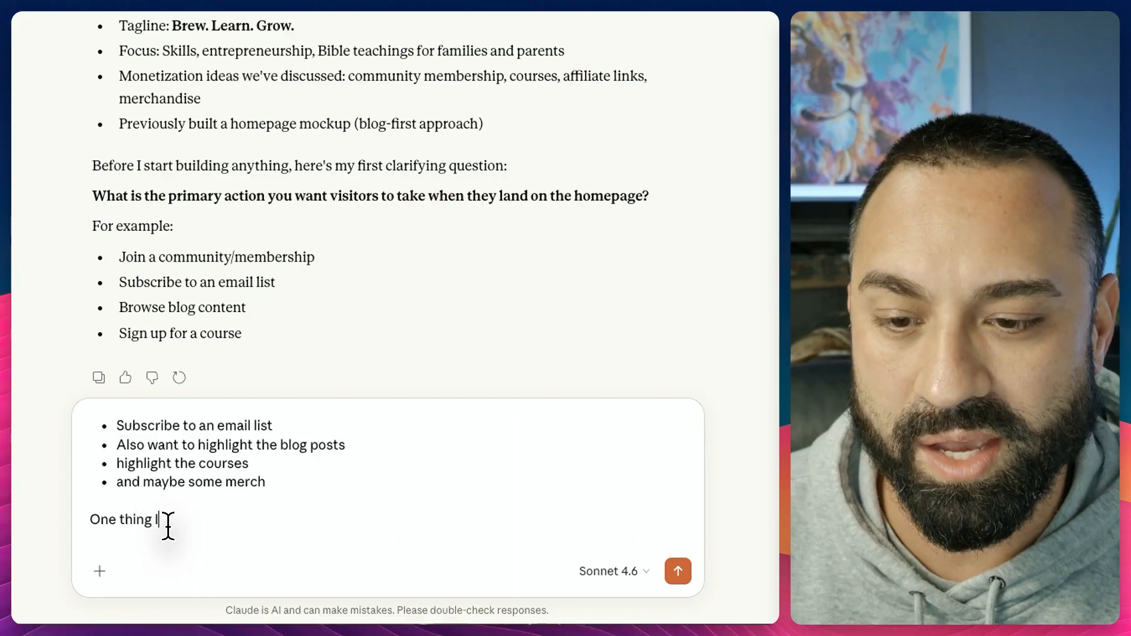
{"action": "type", "text": " want to do is not "}
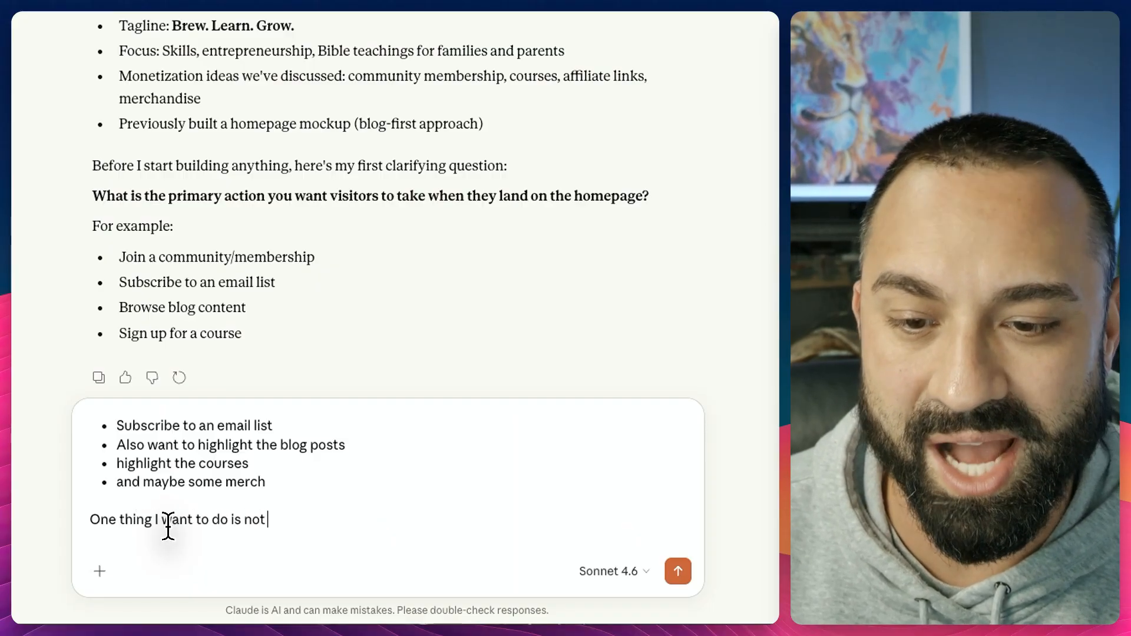
{"action": "type", "text": "go straight for the h"}
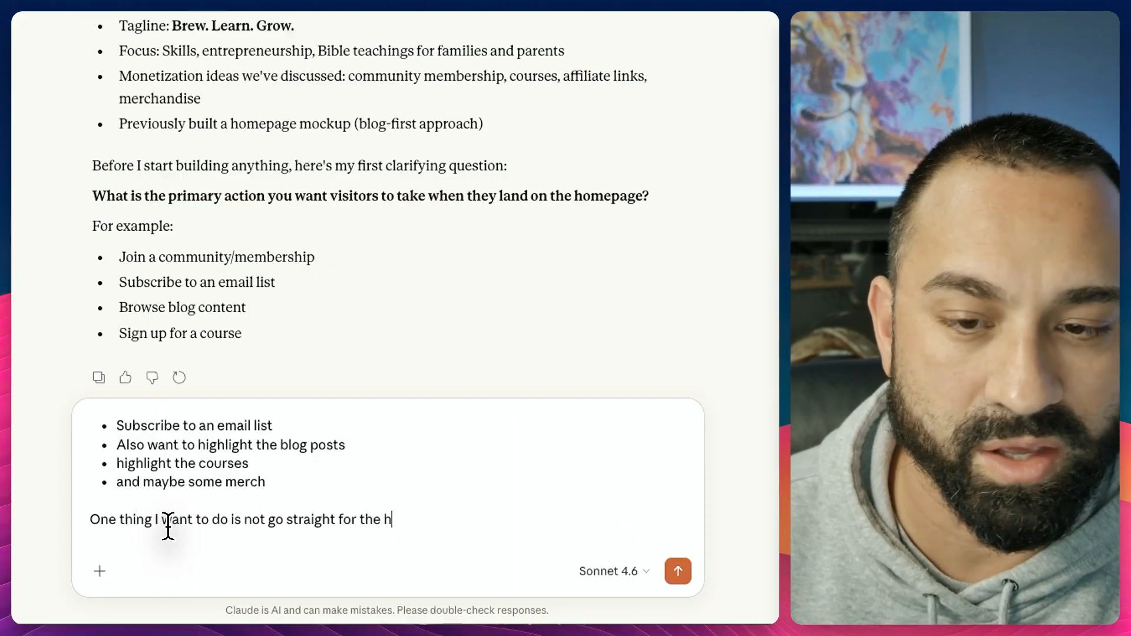
{"action": "type", "text": "ard sale, but nurtu"}
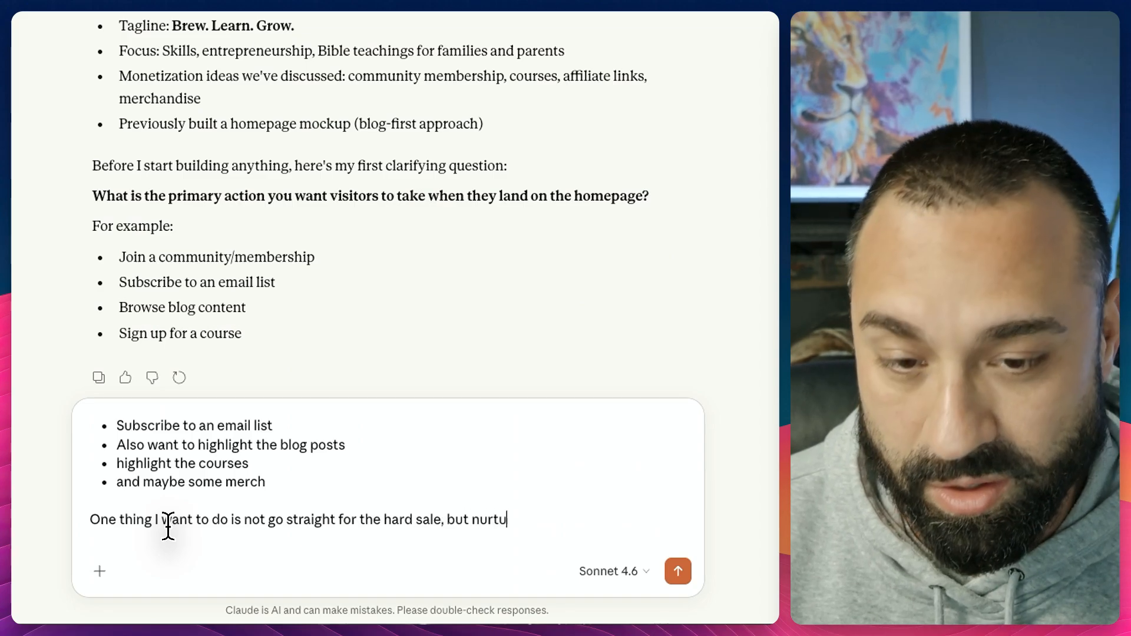
{"action": "type", "text": "re them into it"}
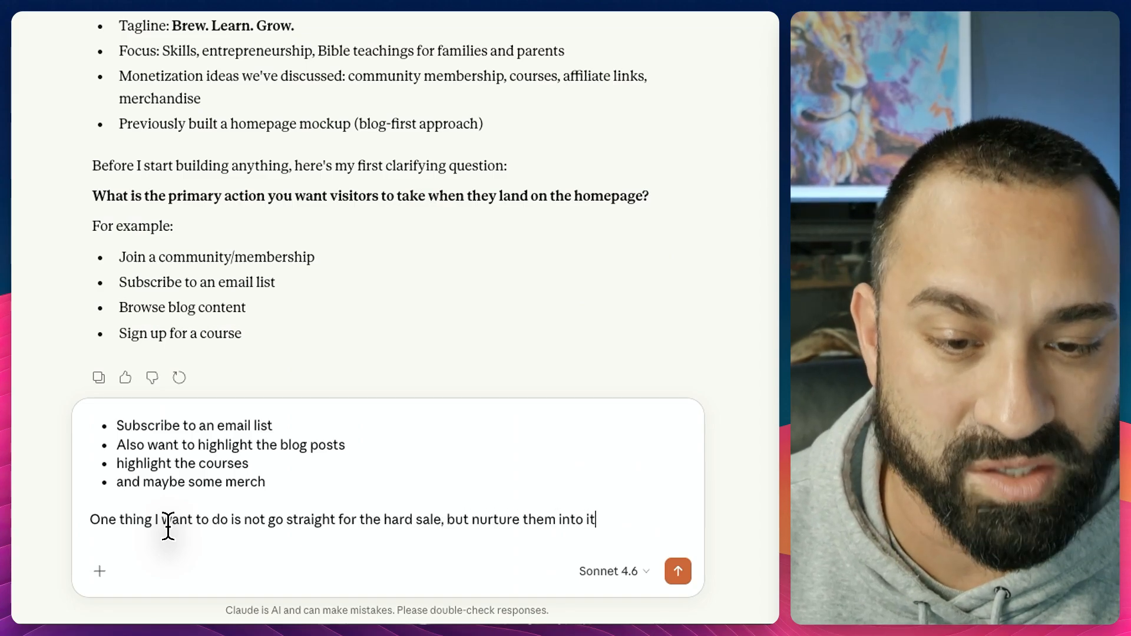
Step: Add ", so its important that they know what the brand is, what we do, and how we work above everything else" and send the reply
{"action": "type", "text": ", so its"}
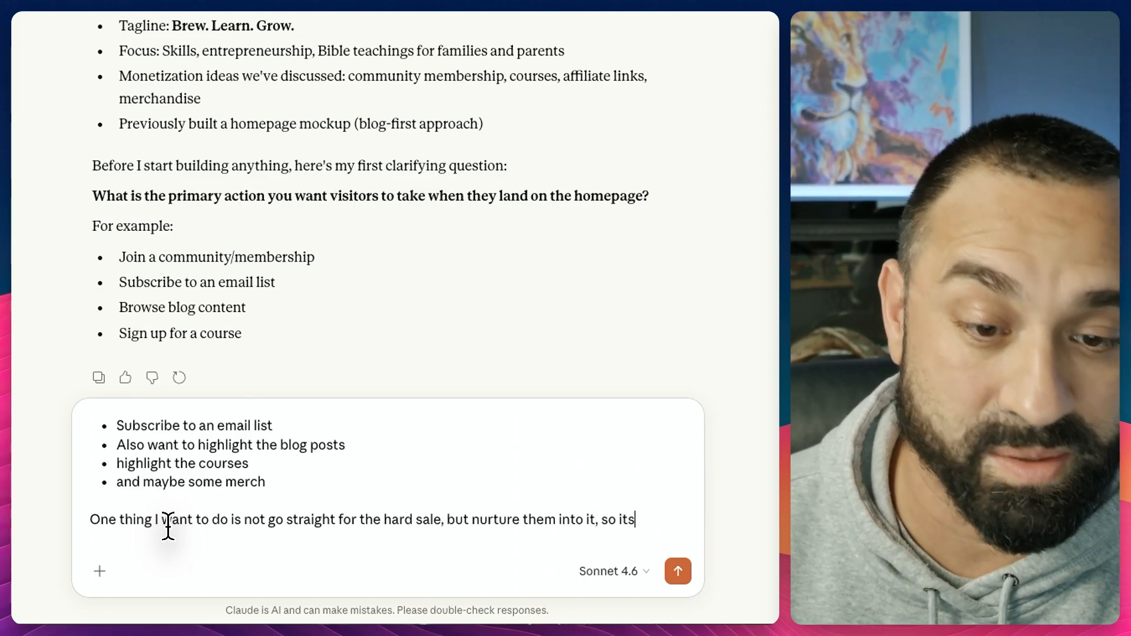
{"action": "type", "text": " important that "}
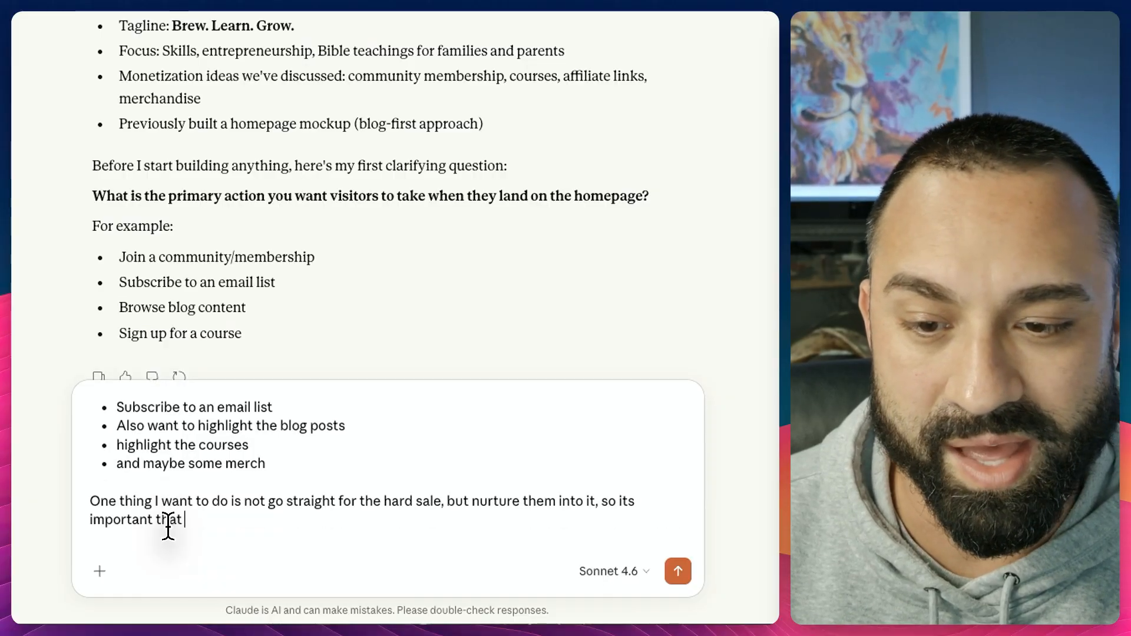
{"action": "type", "text": "they know what the"}
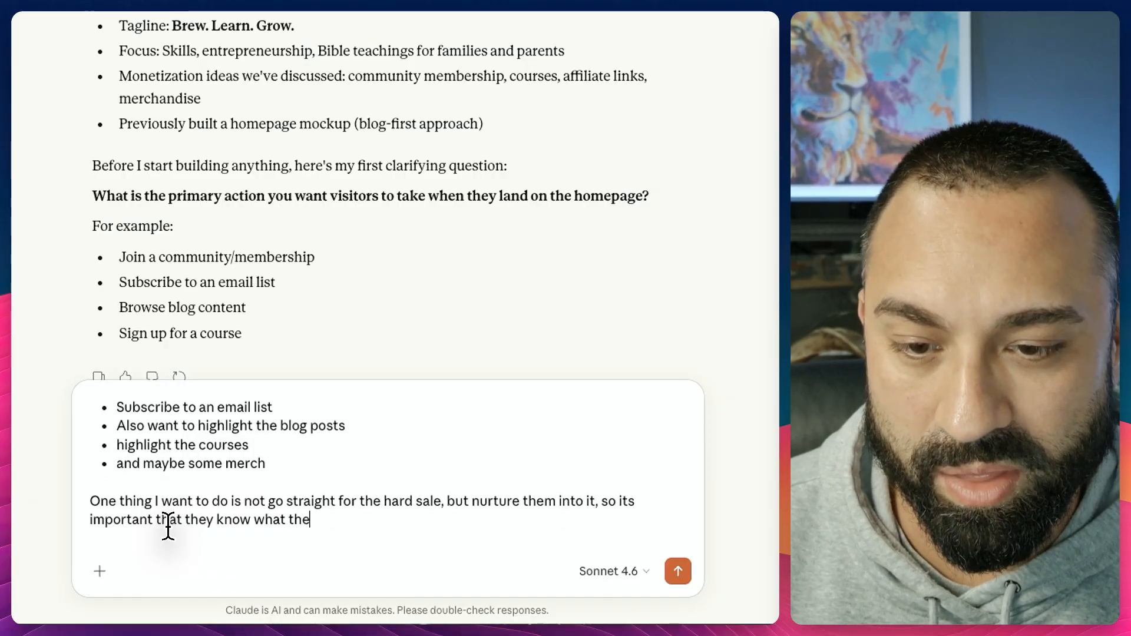
{"action": "type", "text": " brand is, what w"}
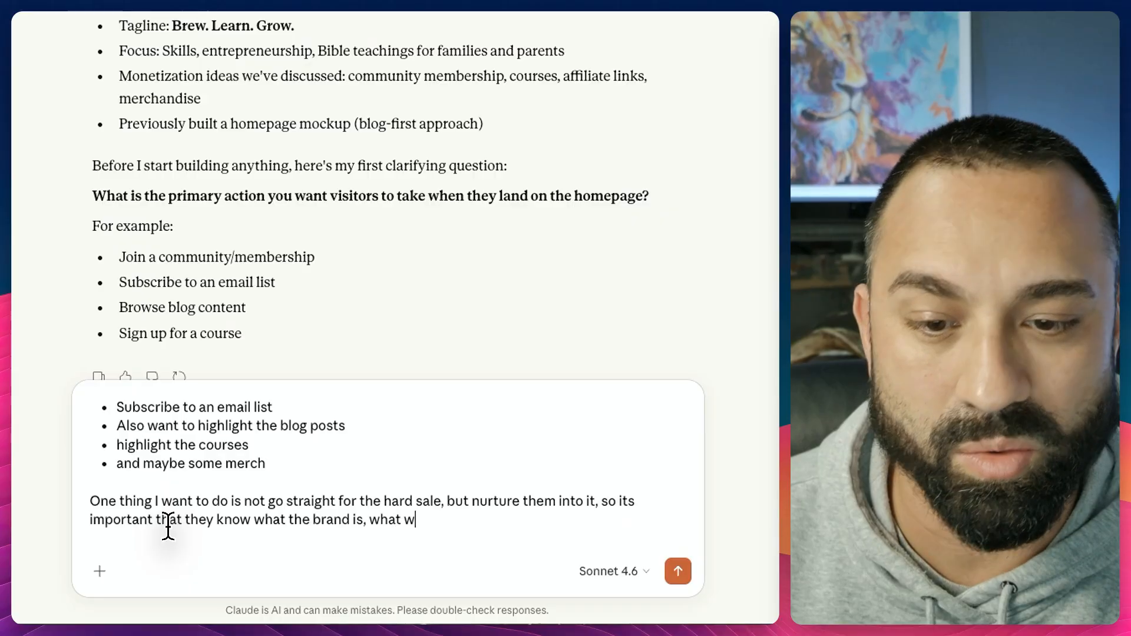
{"action": "type", "text": "e do, and how we"}
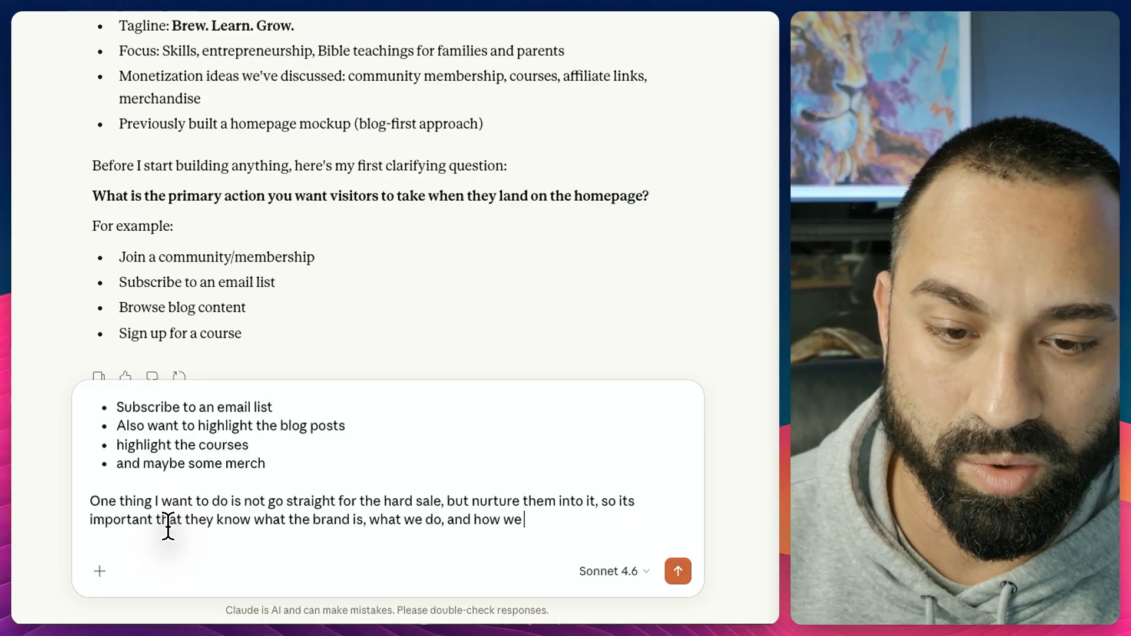
{"action": "type", "text": " work above a"}
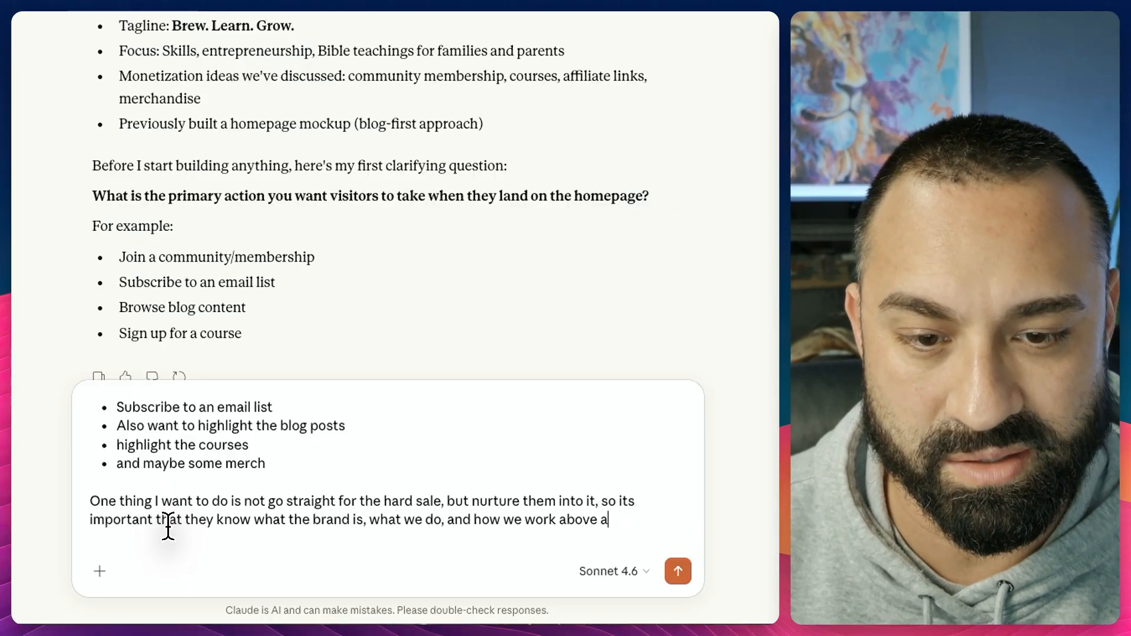
{"action": "type", "text": "verything else"}
{"action": "key", "text": "Return"}
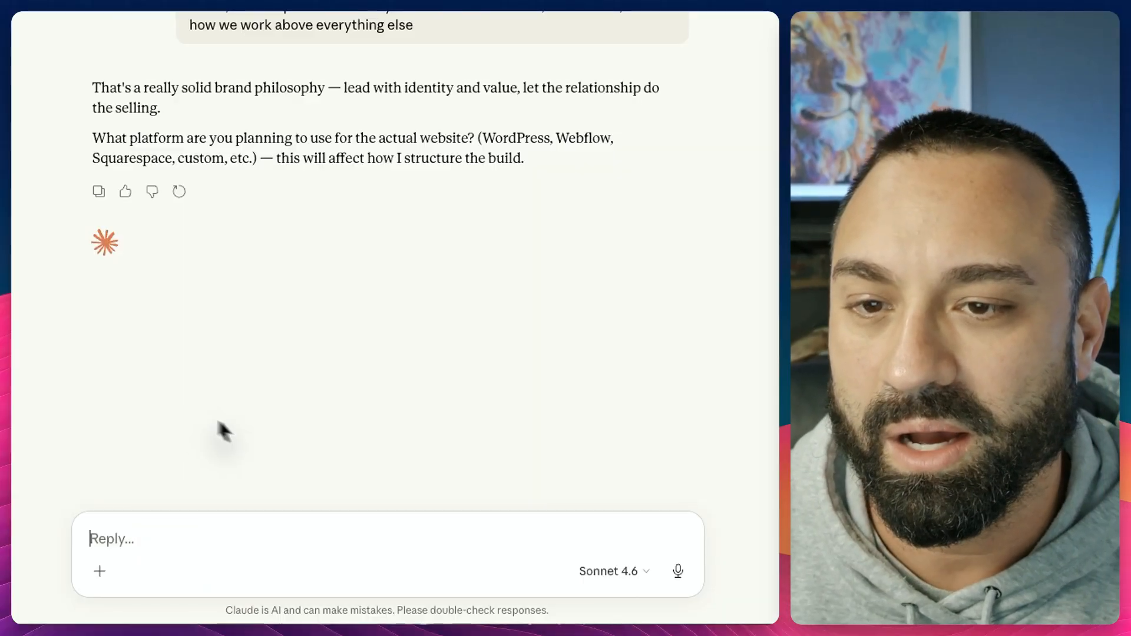
Step: Read the response's question about the website platform and send the answer "WordPress"
{"action": "scroll", "coordinate": [157, 197], "scroll_direction": "up", "scroll_amount": 4}
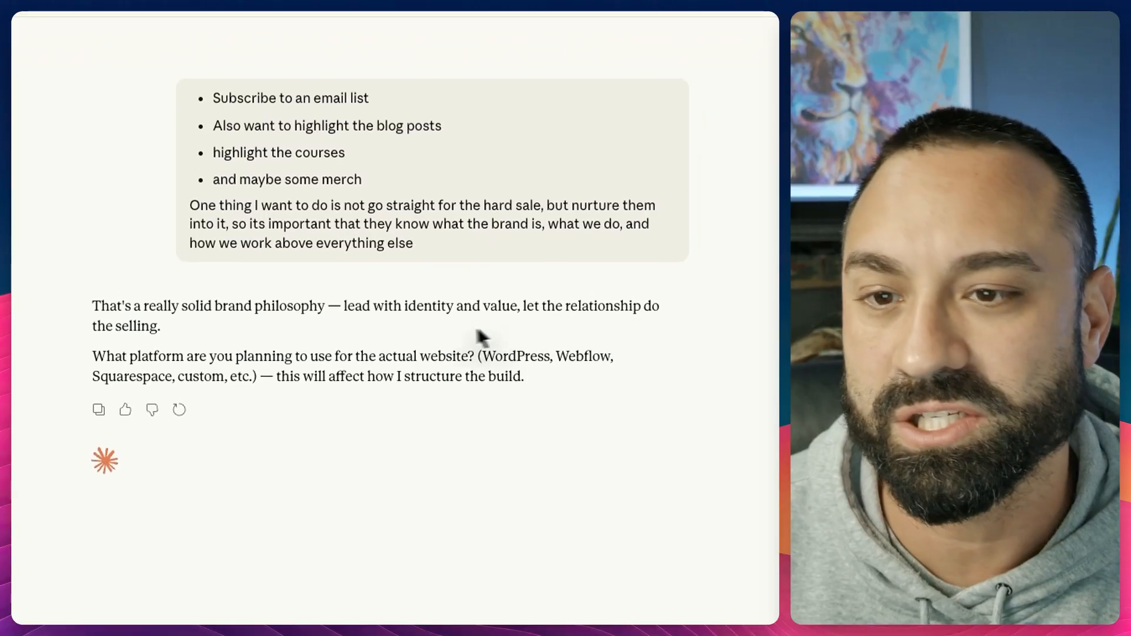
{"action": "scroll", "coordinate": [246, 374], "scroll_direction": "down", "scroll_amount": 1}
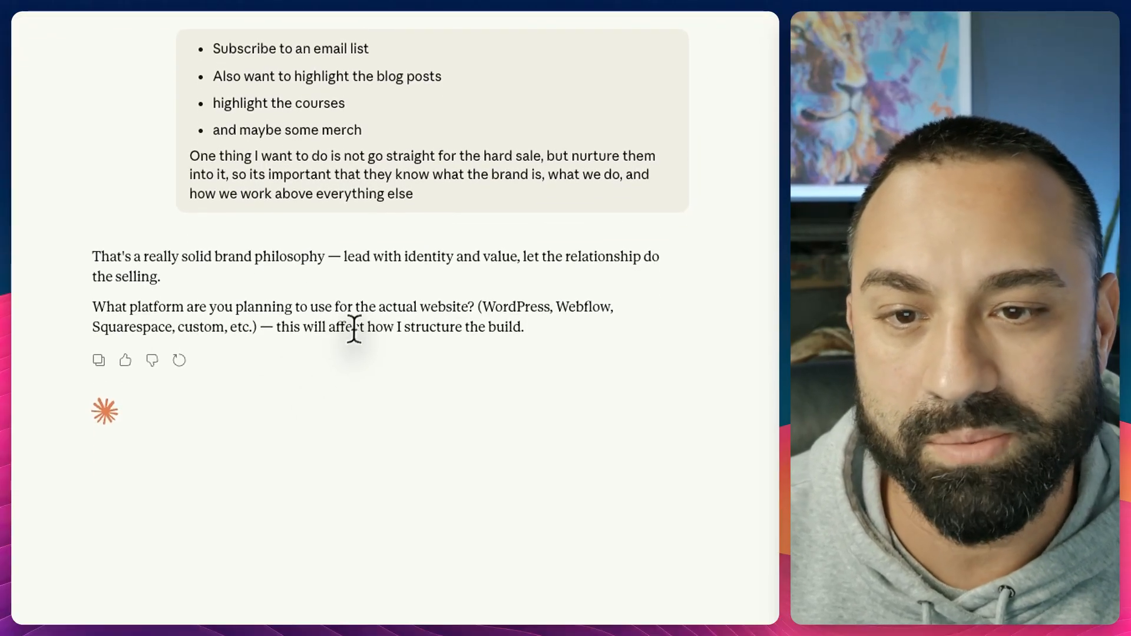
{"action": "scroll", "coordinate": [516, 323], "scroll_direction": "down", "scroll_amount": 3}
{"action": "left_click", "coordinate": [207, 568]}
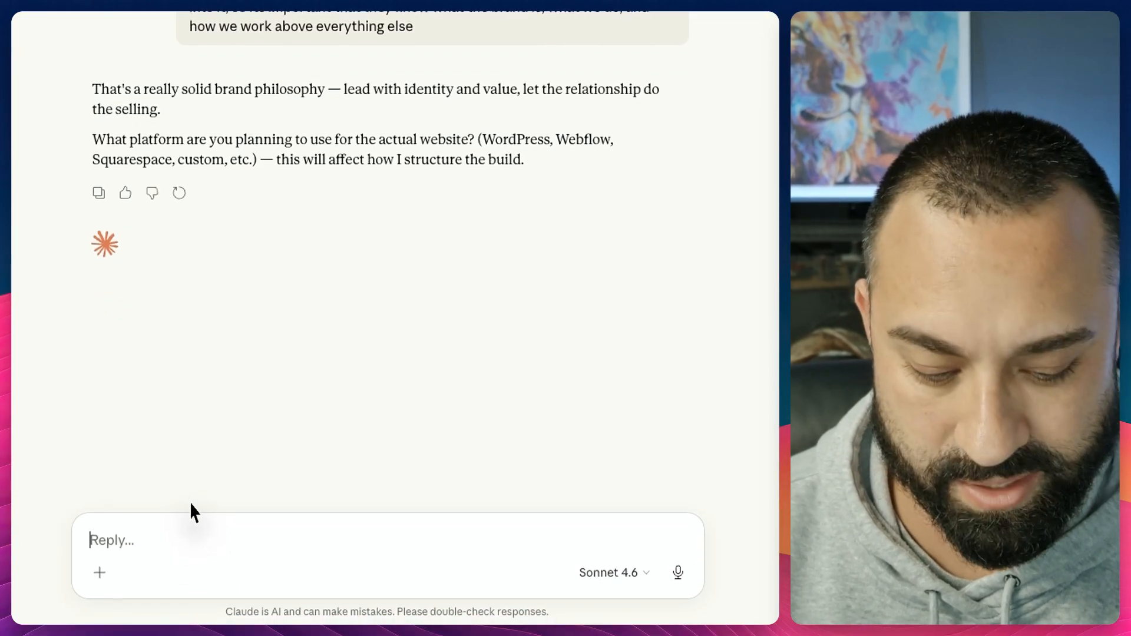
{"action": "type", "text": "WordPress"}
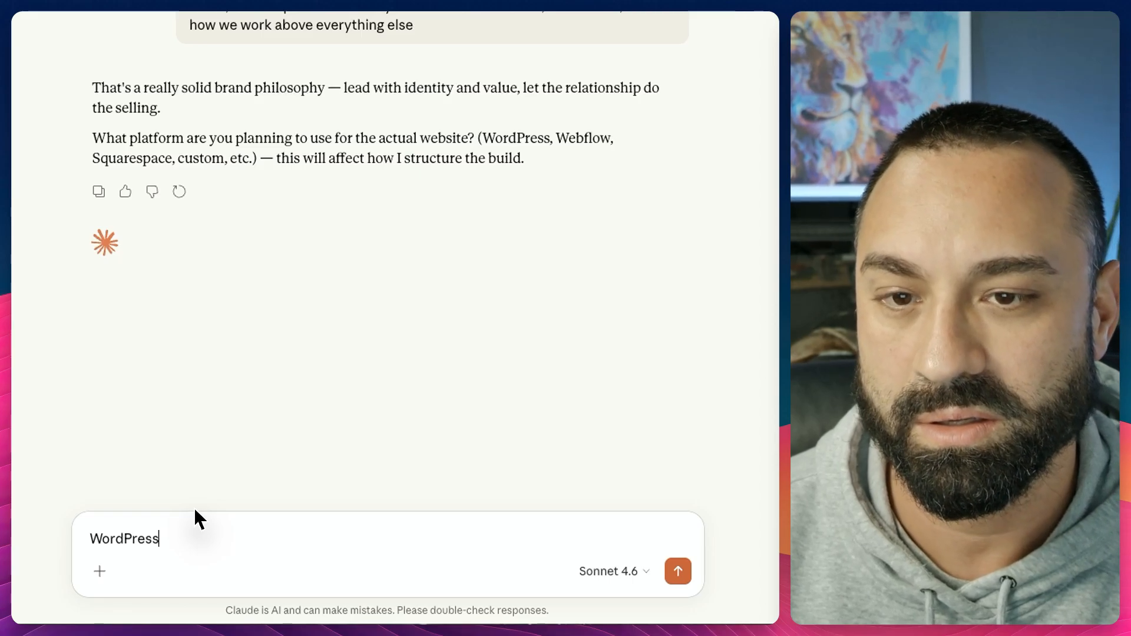
{"action": "key", "text": "Return"}
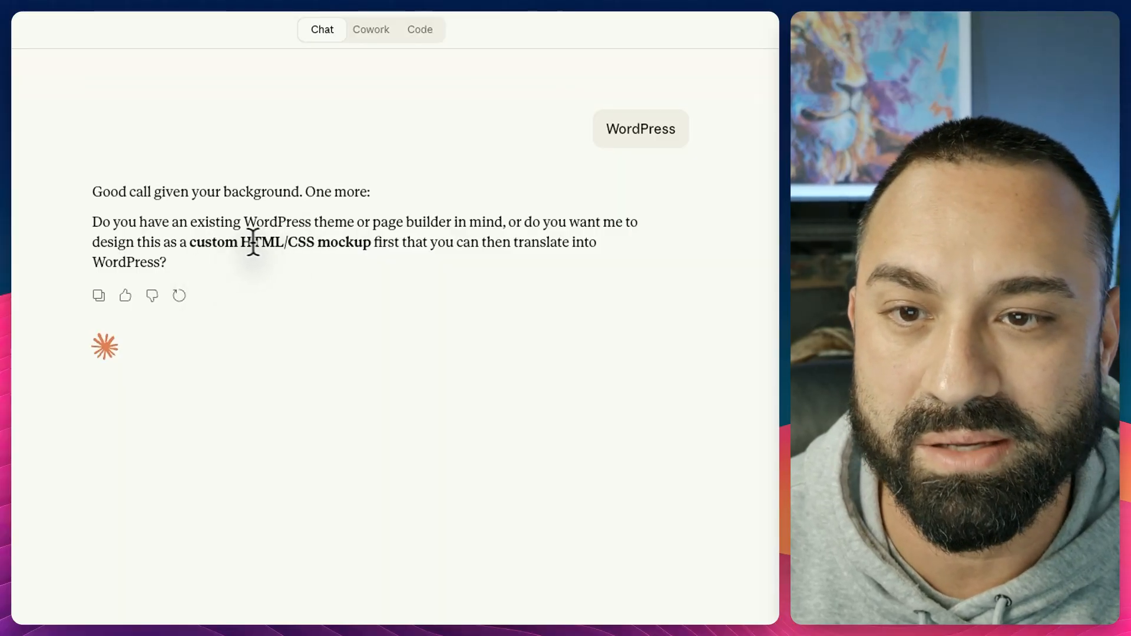
Step: Draft the reply "I do, but I want you to creaste the custom HTML/CSS mockup", reusing the mockup phrase from the response
{"action": "left_click_drag", "start_coordinate": [190, 242], "coordinate": [371, 244]}
{"action": "scroll", "coordinate": [323, 259], "scroll_direction": "down", "scroll_amount": 5}
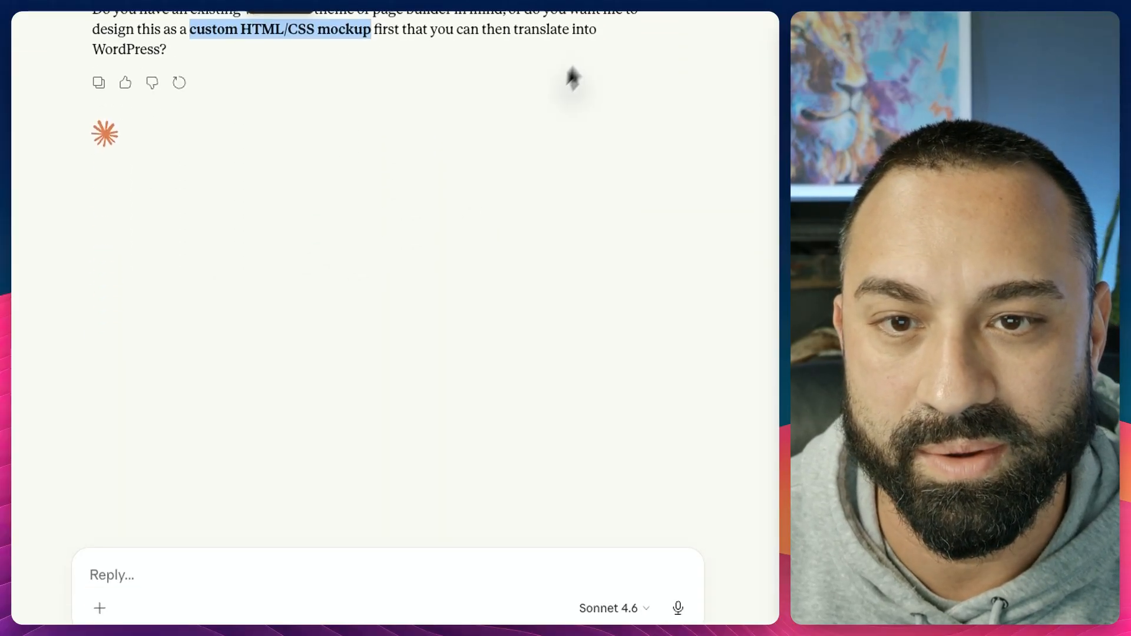
{"action": "left_click", "coordinate": [100, 545]}
{"action": "type", "text": "I dfo"}
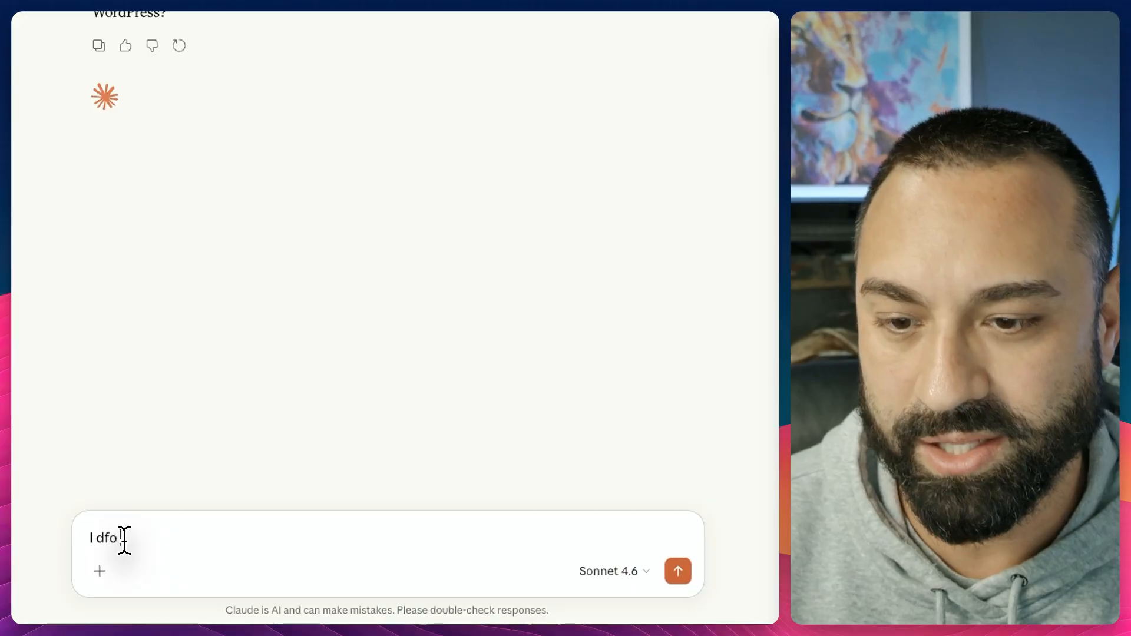
{"action": "key", "text": "BackSpace"}
{"action": "key", "text": "BackSpace"}
{"action": "type", "text": "o, but I want "}
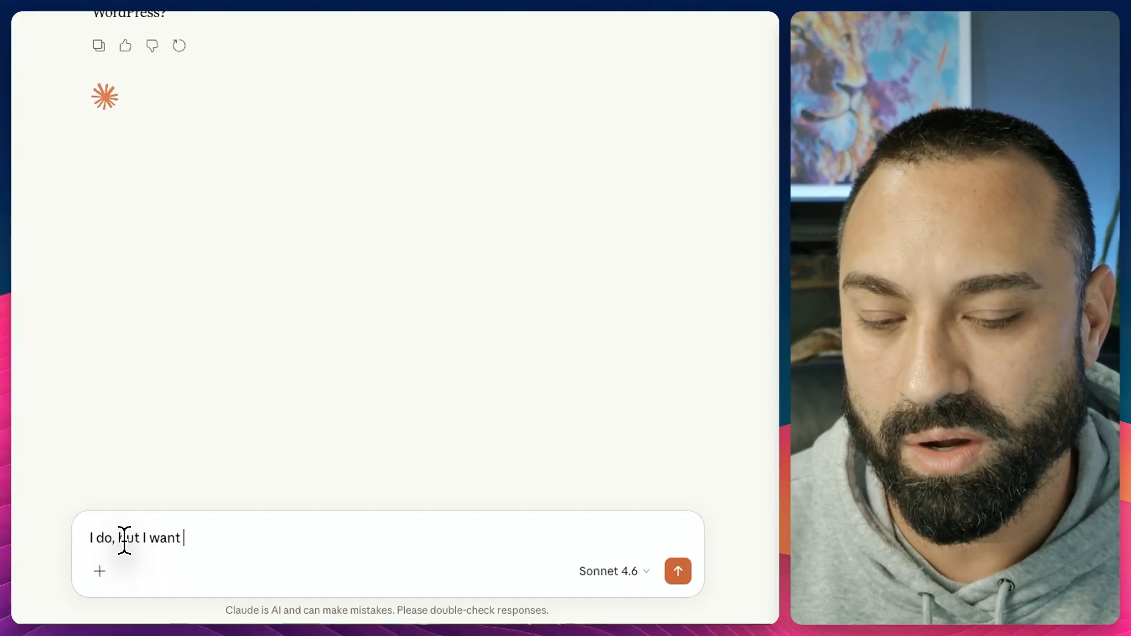
{"action": "type", "text": "you to c"}
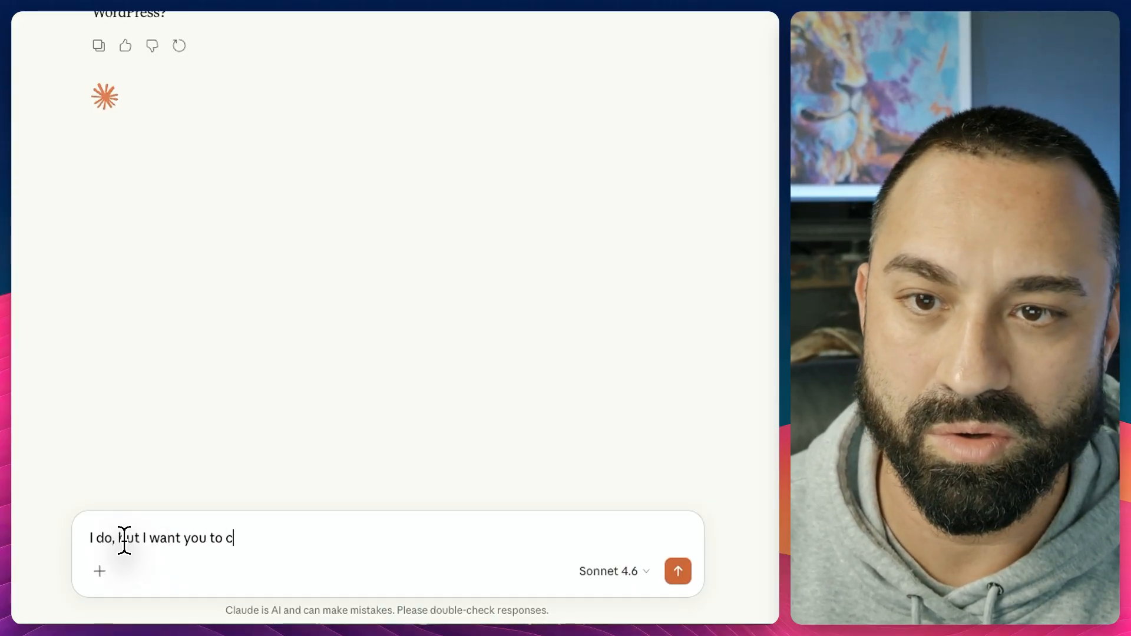
{"action": "type", "text": "reaste the custom HTML/CSS mockup"}
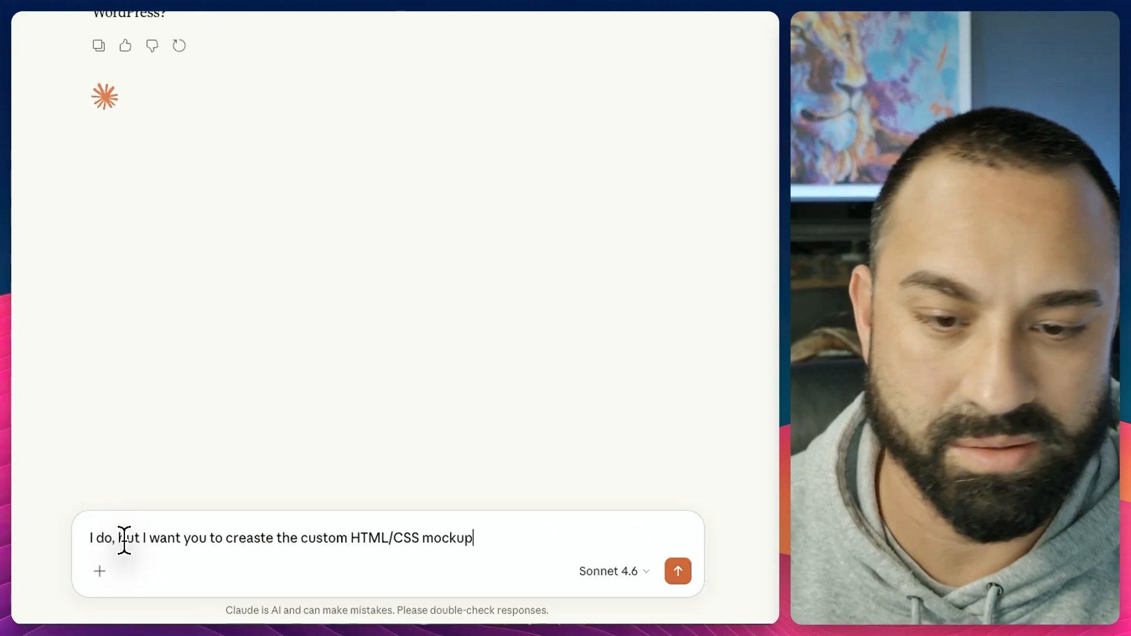
{"action": "type", "text": " so I can use it"}
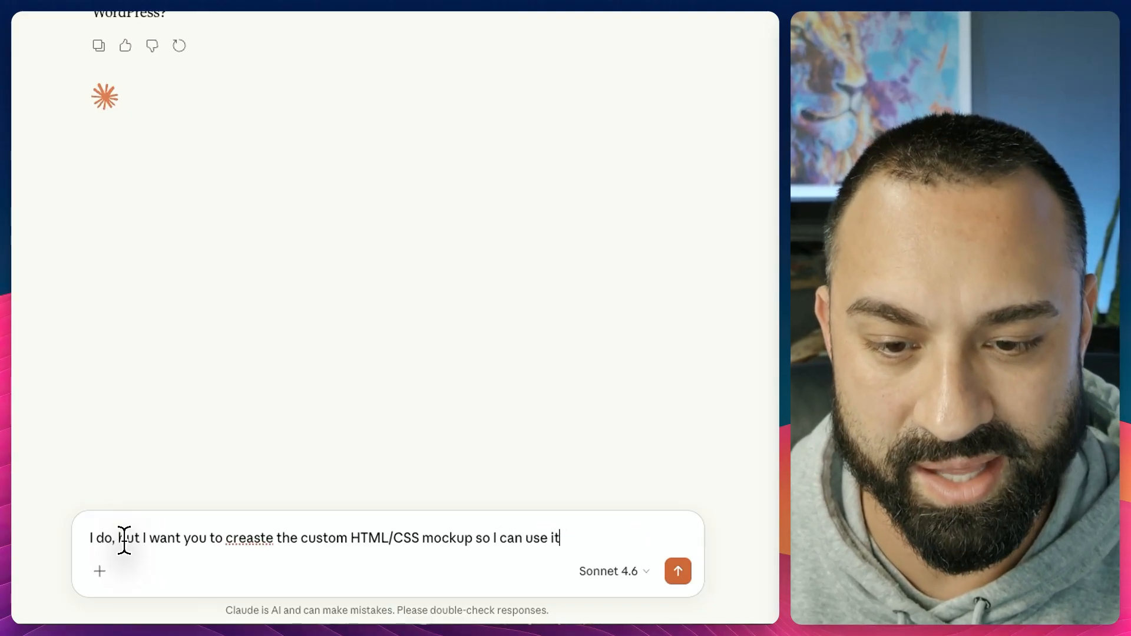
{"action": "key", "text": "BackSpace"}
{"action": "key", "text": "BackSpace"}
{"action": "key", "text": "BackSpace"}
{"action": "key", "text": "BackSpace"}
{"action": "key", "text": "BackSpace"}
{"action": "key", "text": "BackSpace"}
{"action": "key", "text": "BackSpace"}
{"action": "key", "text": "BackSpace"}
{"action": "key", "text": "BackSpace"}
{"action": "key", "text": "BackSpace"}
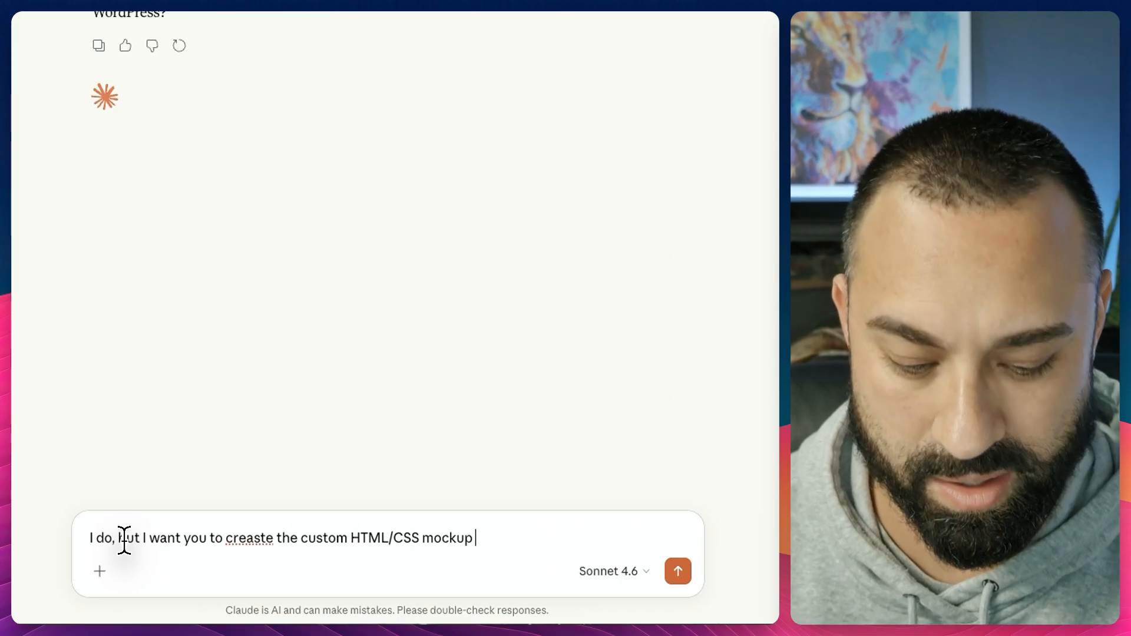
Step: Add ". It has to be clean, and modern, easy to follow, and engaging" after the mockup request and send the reply
{"action": "type", "text": ". It has to be clean, "}
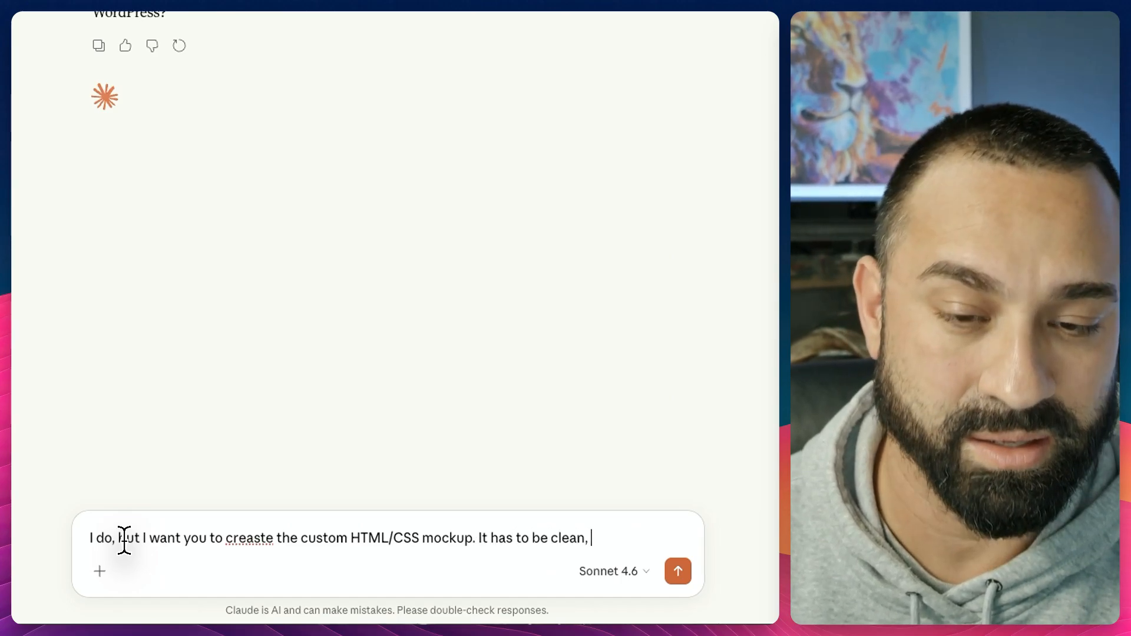
{"action": "type", "text": "and modern, "}
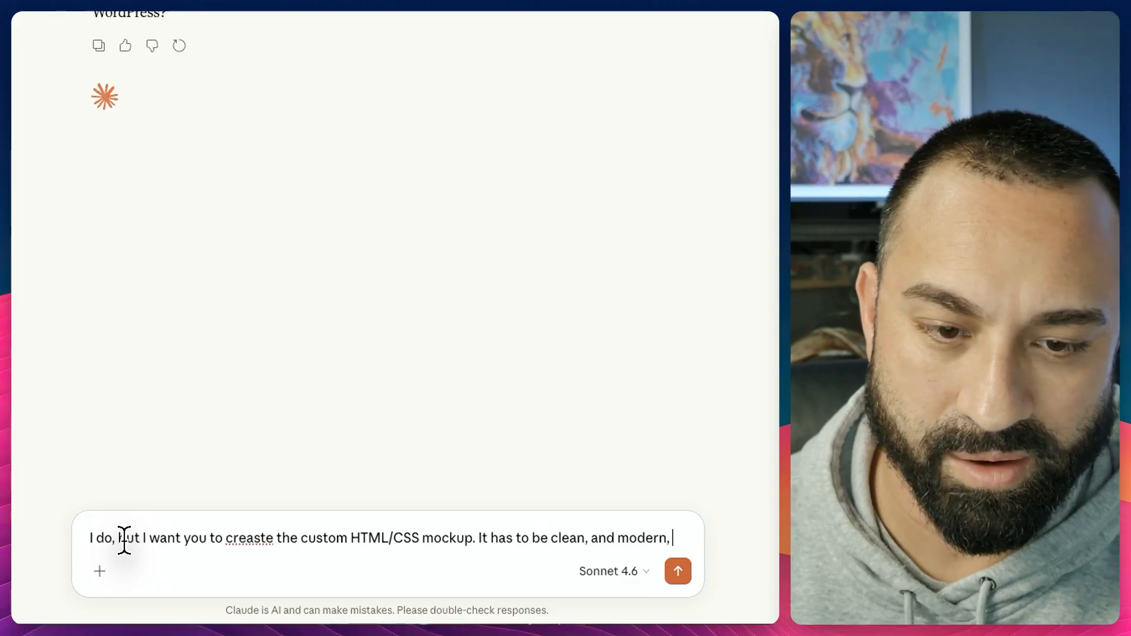
{"action": "type", "text": "easy to follow, a"}
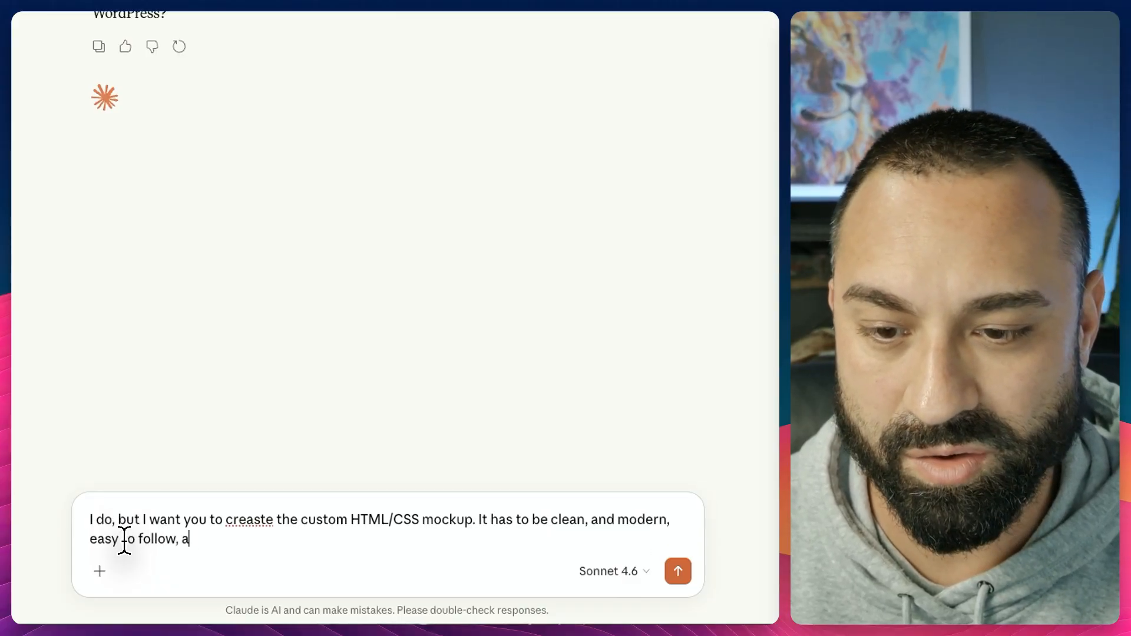
{"action": "type", "text": "nd engaging"}
{"action": "key", "text": "Return"}
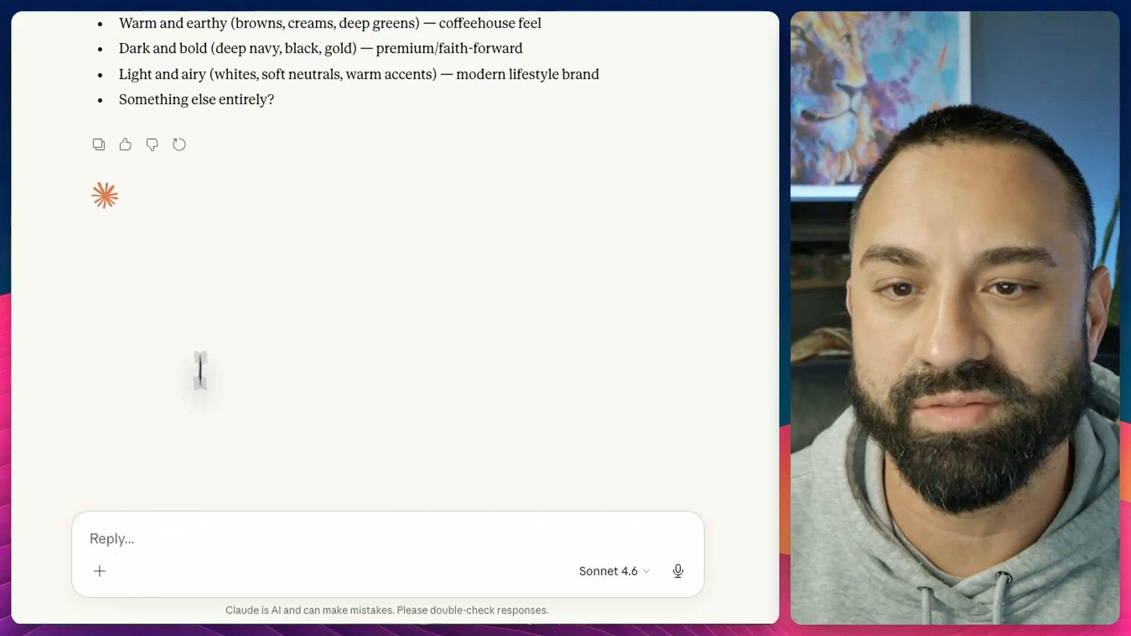
{"action": "type", "text": "t"}
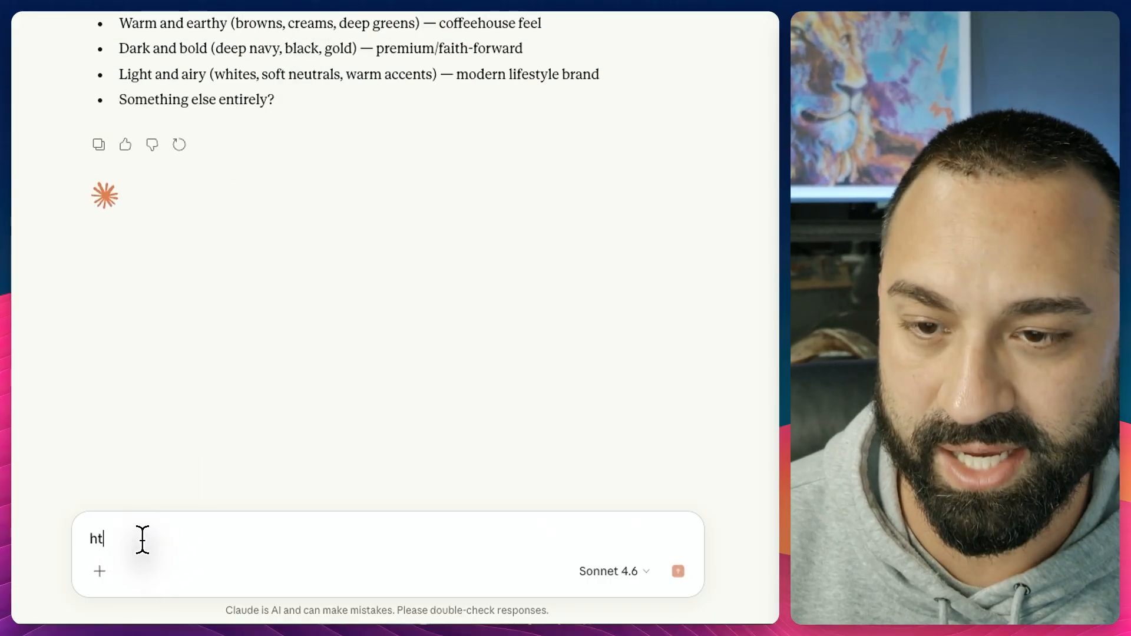
{"action": "type", "text": "ake a l"}
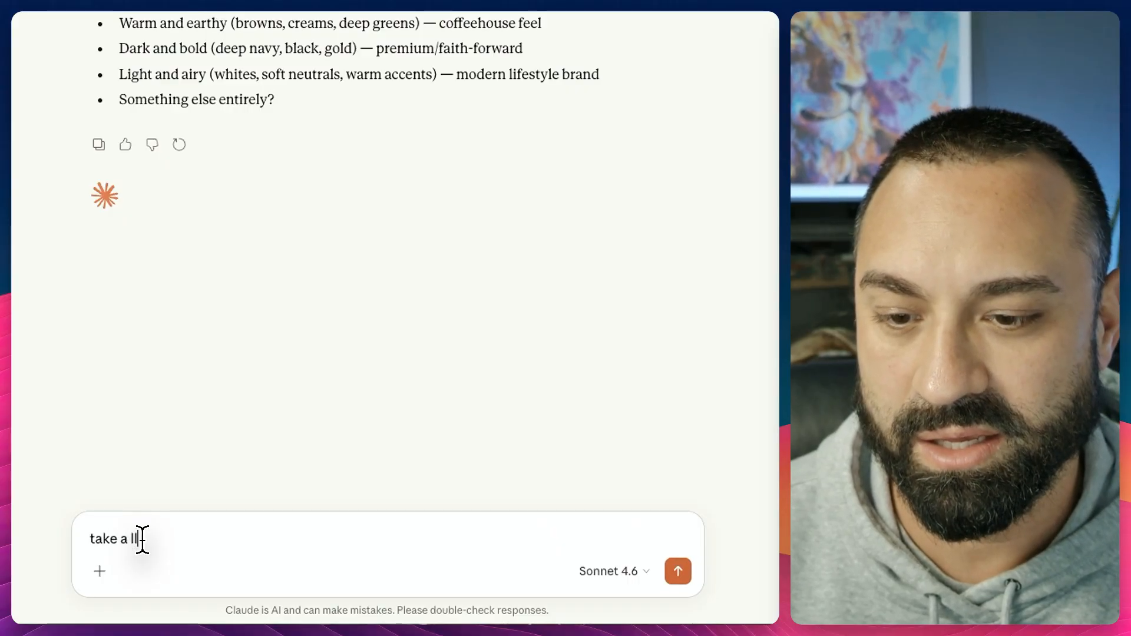
{"action": "type", "text": "ook at my curre"}
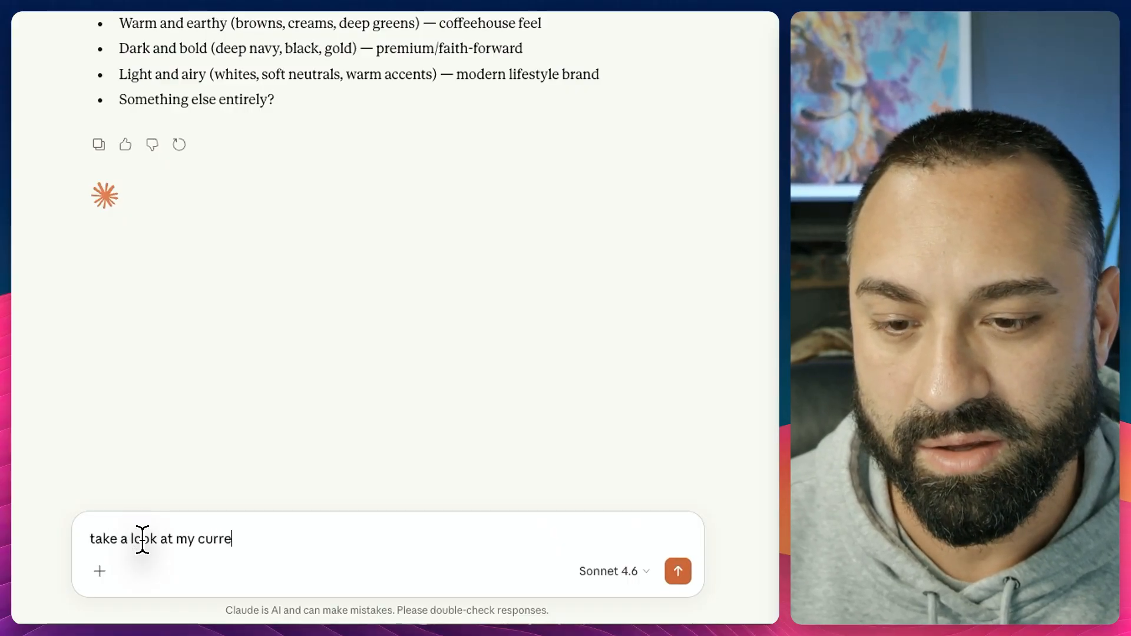
{"action": "type", "text": "nt website. "}
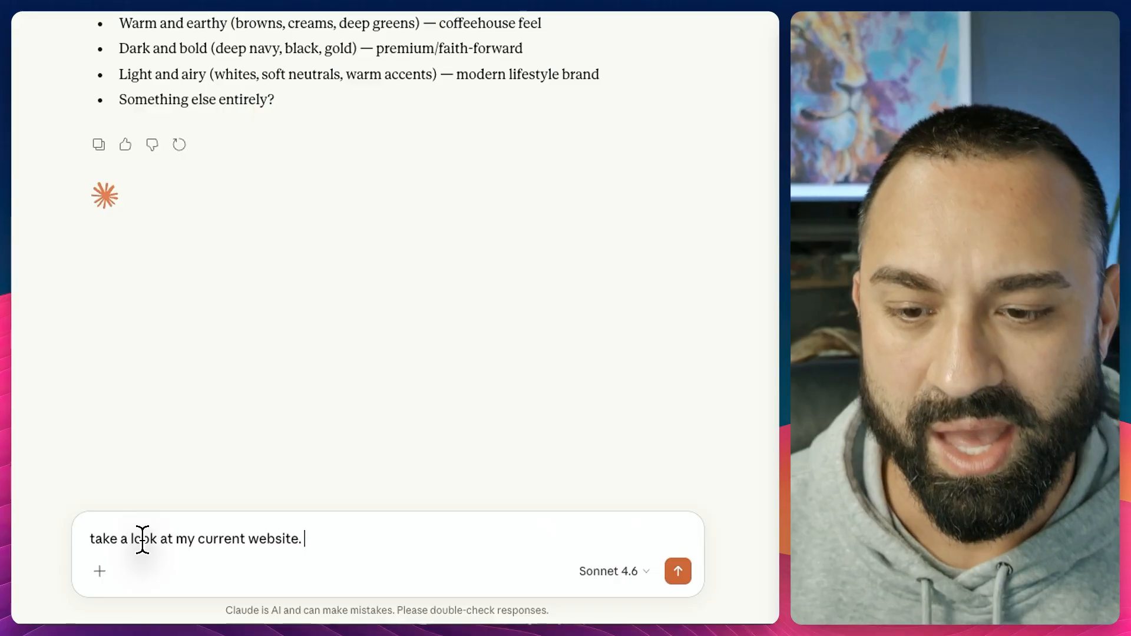
{"action": "type", "text": "https://f"}
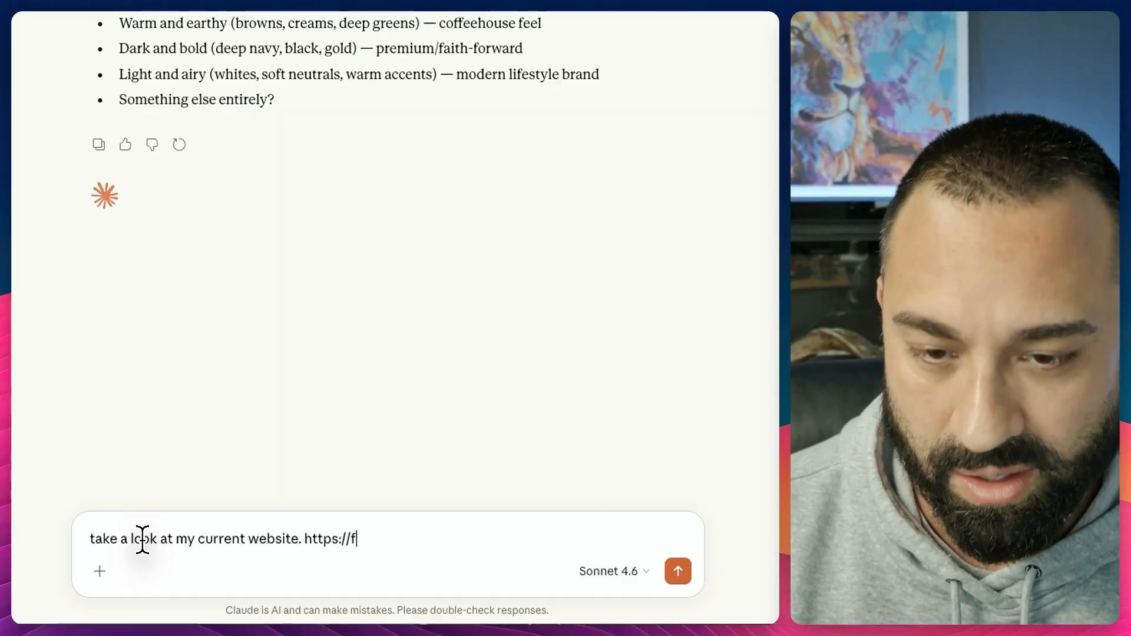
{"action": "type", "text": "ullquiver"}
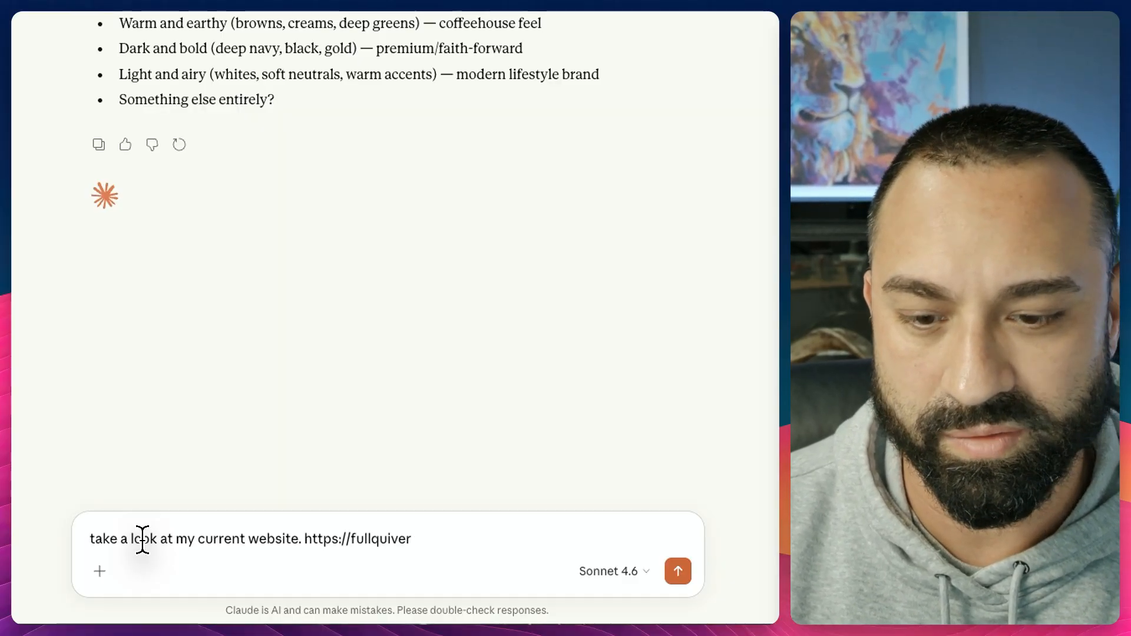
{"action": "type", "text": "coffee.com"}
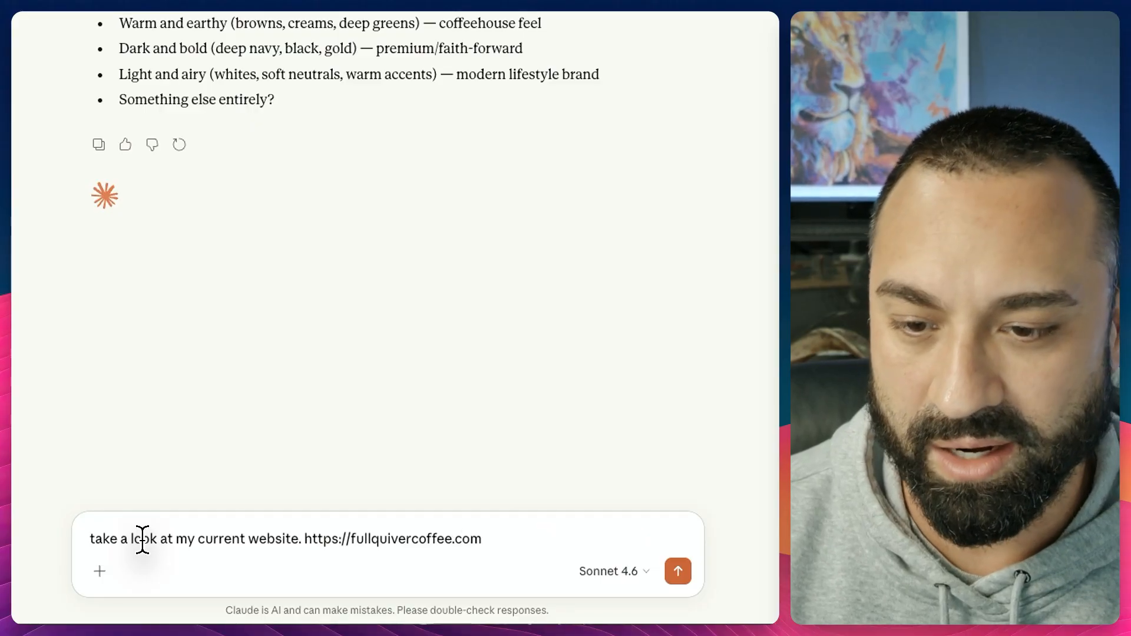
{"action": "type", "text": " use"}
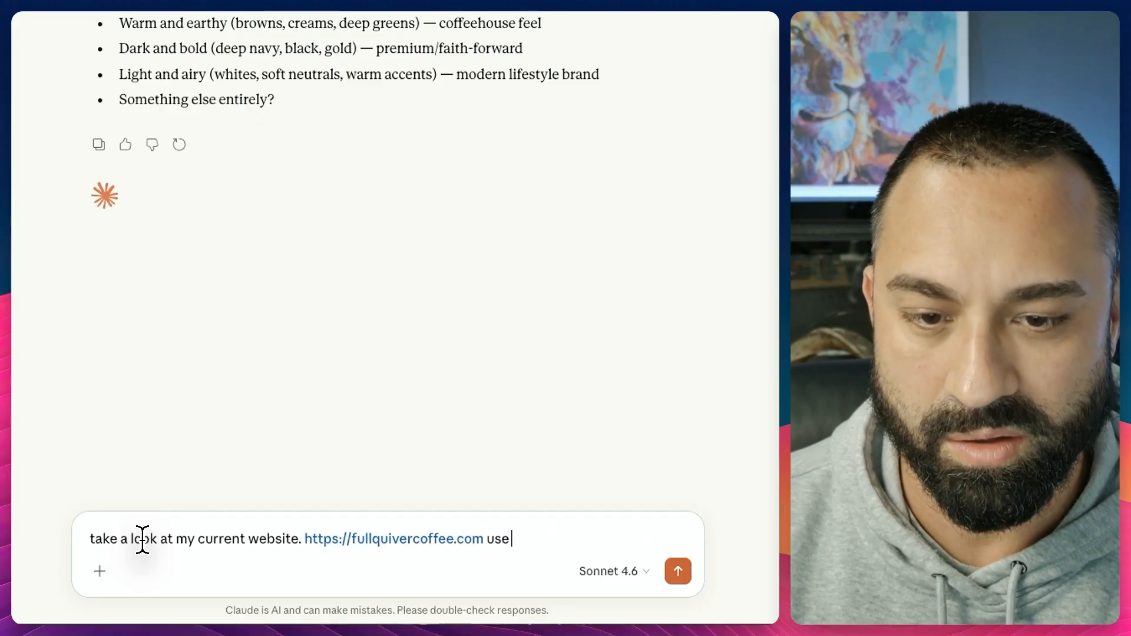
{"action": "type", "text": " those colors"}
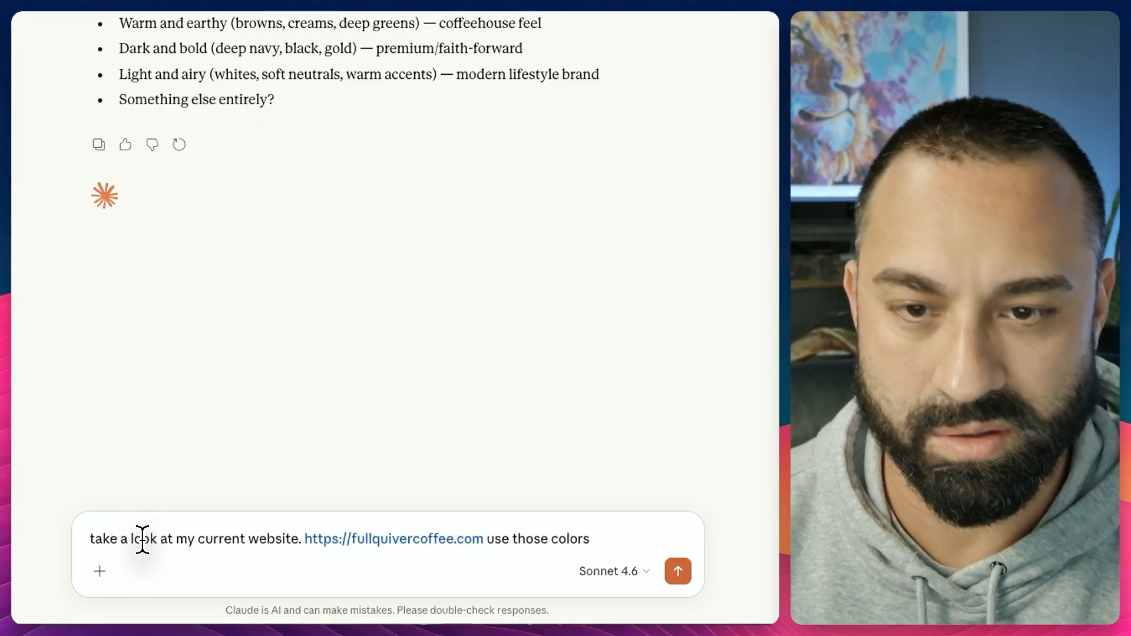
{"action": "key", "text": "Return"}
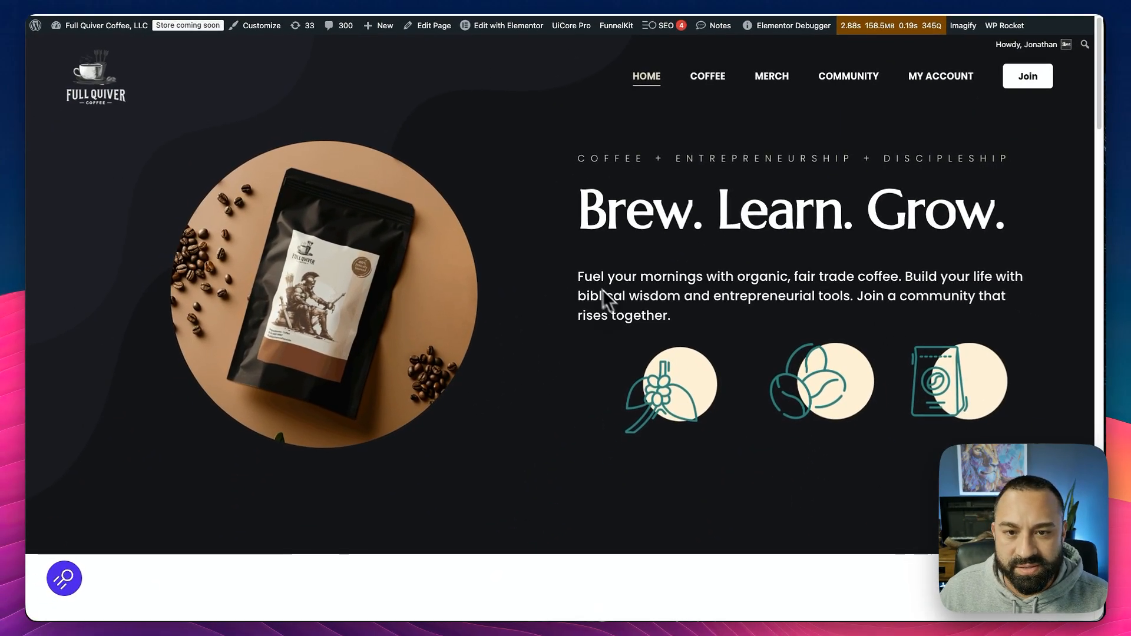
Step: Look through the current Full Quiver Coffee homepage, capture it as a full-page screenshot and copy the image
{"action": "scroll", "coordinate": [593, 283], "scroll_direction": "down", "scroll_amount": 1}
{"action": "scroll", "coordinate": [592, 282], "scroll_direction": "down", "scroll_amount": 12}
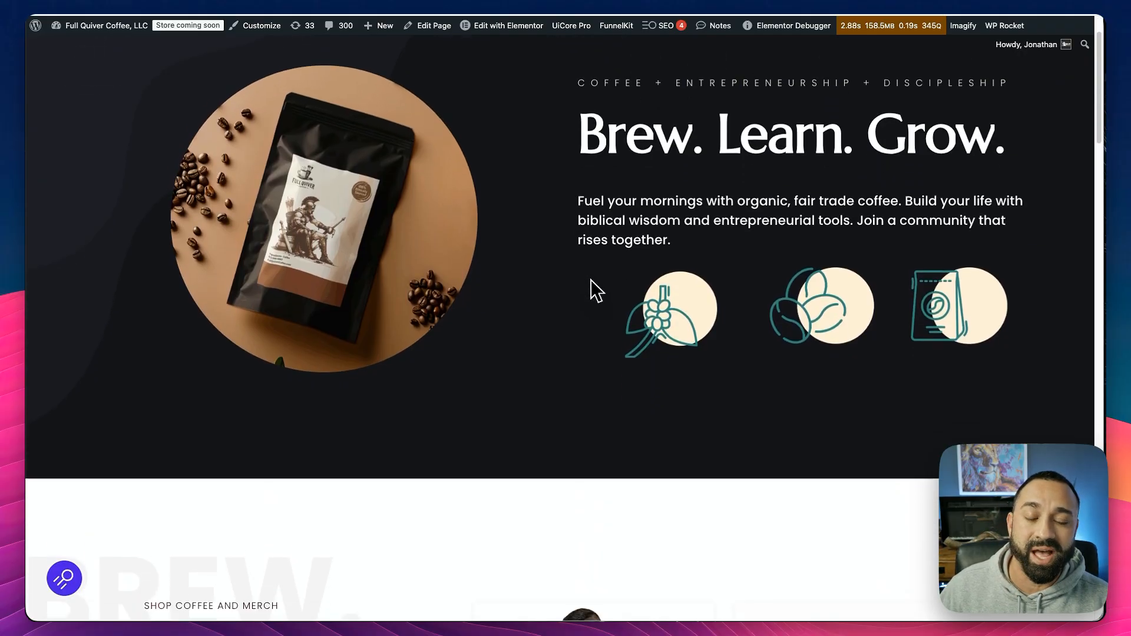
{"action": "scroll", "coordinate": [422, 295], "scroll_direction": "down", "scroll_amount": 12}
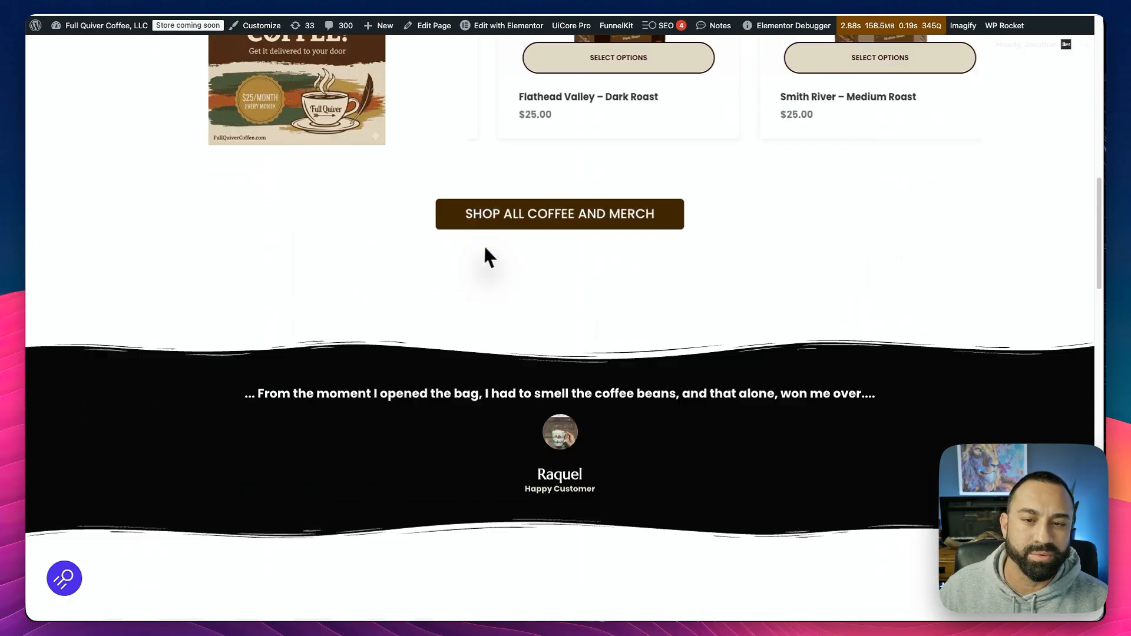
{"action": "scroll", "coordinate": [361, 299], "scroll_direction": "down", "scroll_amount": 15}
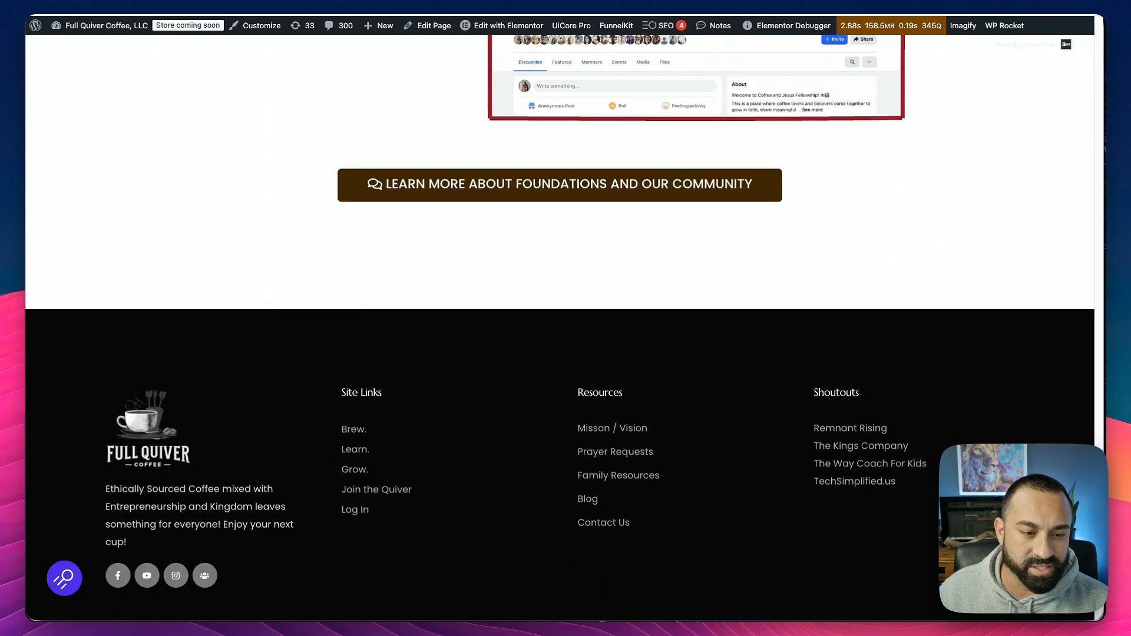
{"action": "scroll", "coordinate": [539, 500], "scroll_direction": "up", "scroll_amount": 2}
{"action": "scroll", "coordinate": [426, 422], "scroll_direction": "up", "scroll_amount": 10}
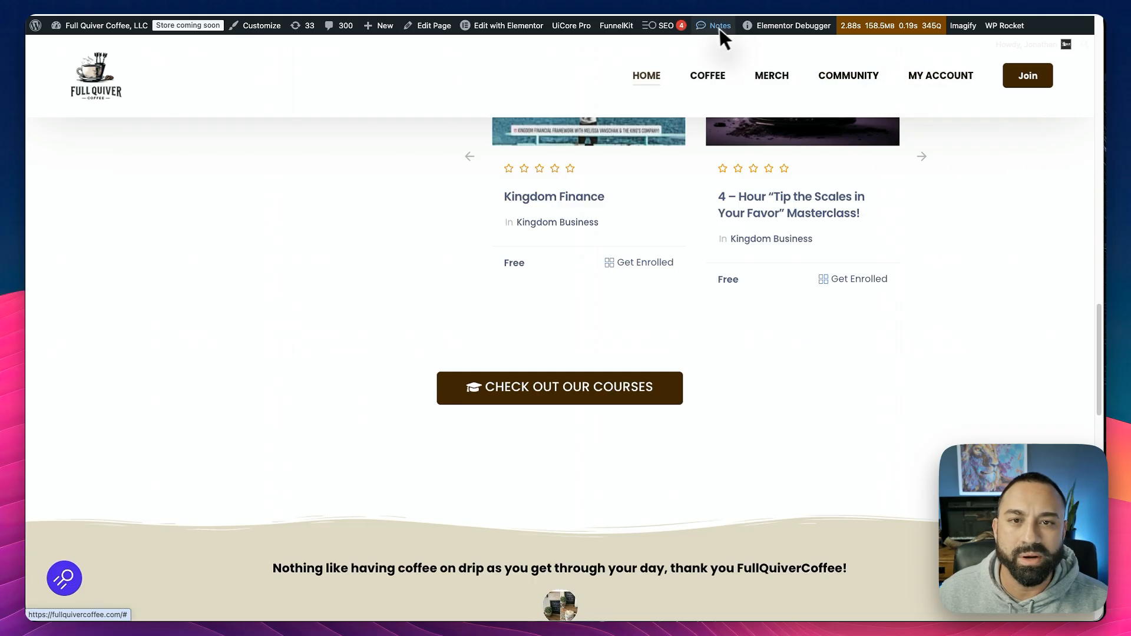
{"action": "left_click", "coordinate": [970, 17]}
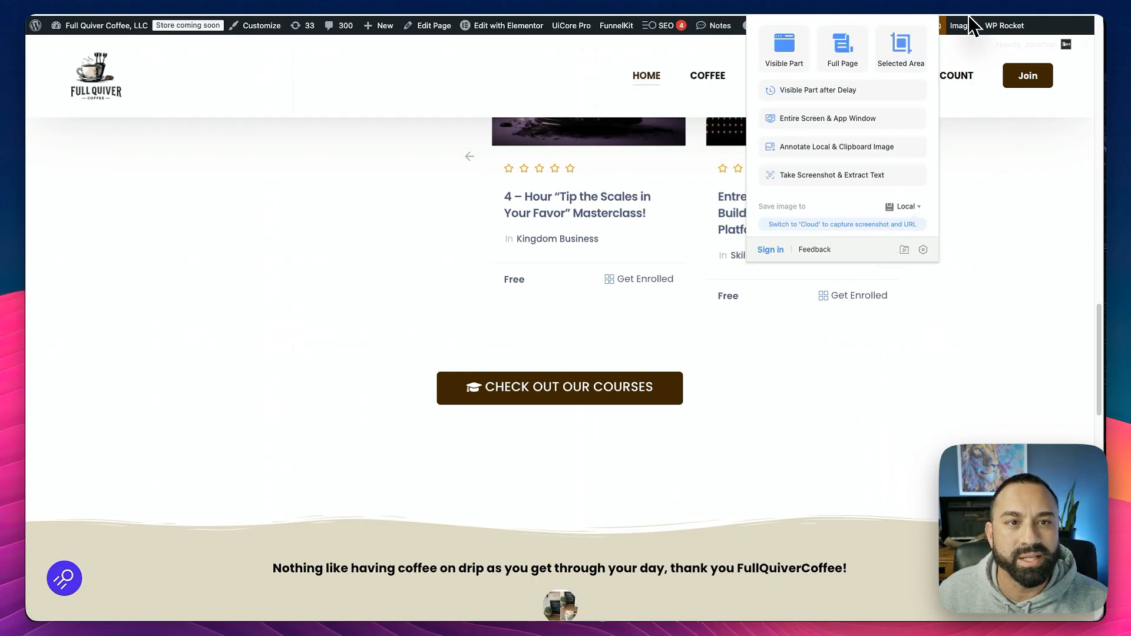
{"action": "left_click", "coordinate": [847, 55]}
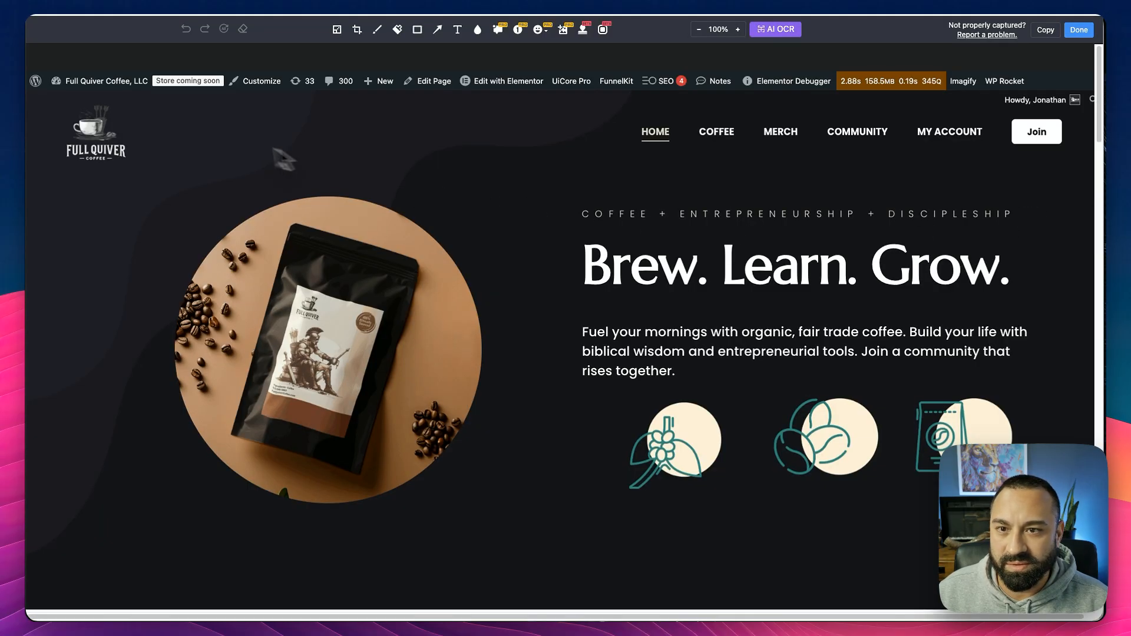
{"action": "left_click", "coordinate": [1046, 30]}
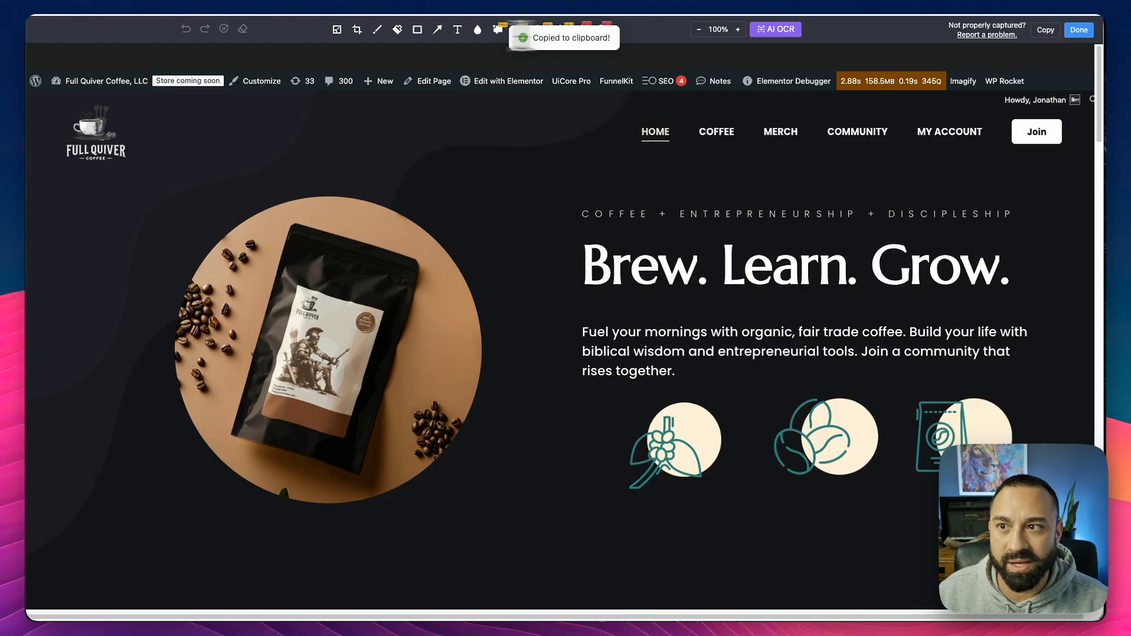
Step: Switch to Claude, attach the copied homepage screenshot and send it with "Here you go, here's the screenshot"
{"action": "key", "text": "super+Tab"}
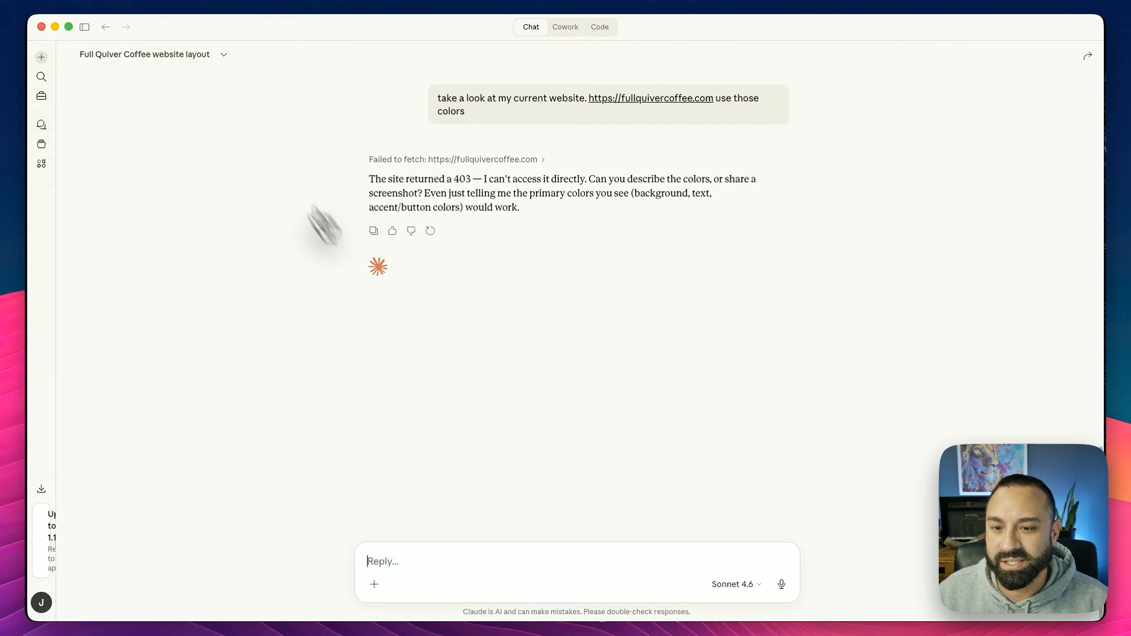
{"action": "key", "text": "super+v"}
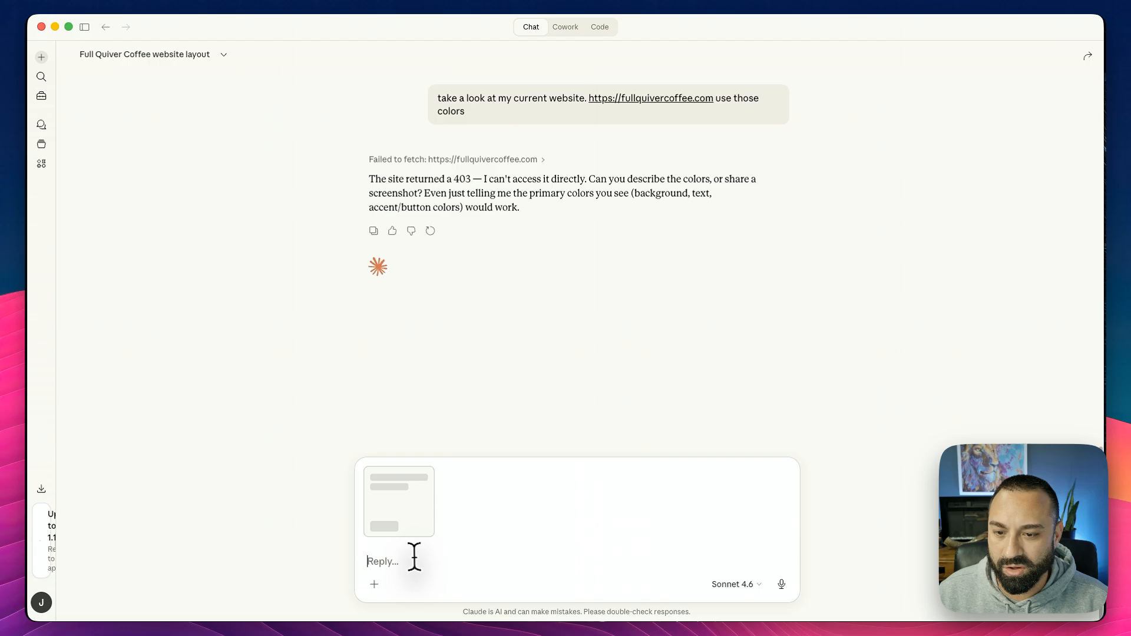
{"action": "type", "text": "Here you go, here’s the screenshot"}
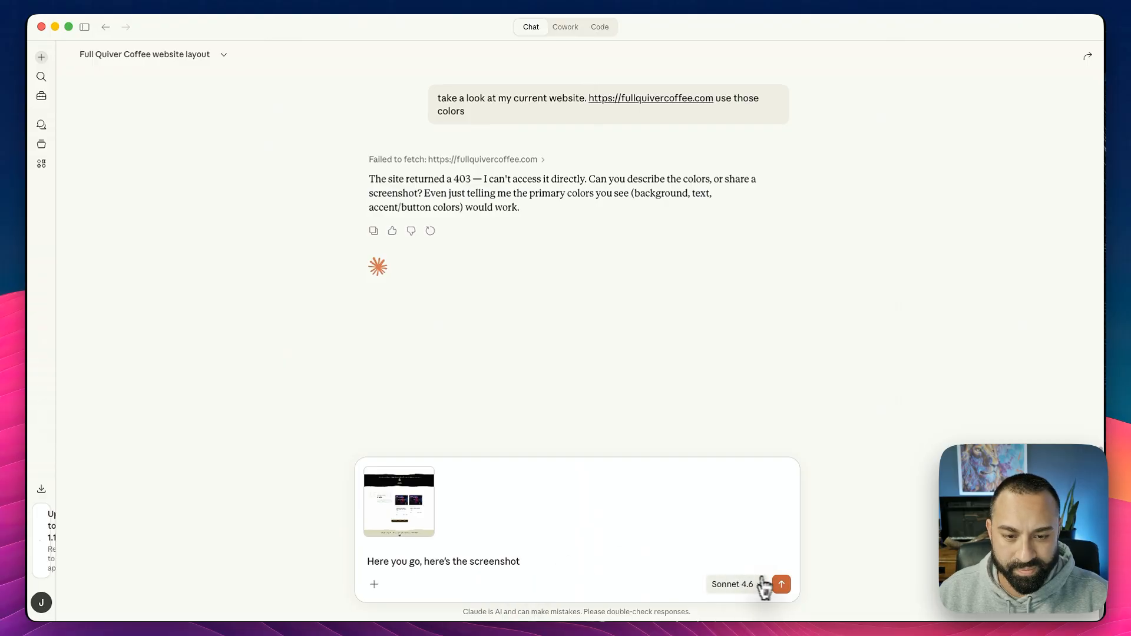
{"action": "left_click", "coordinate": [781, 584]}
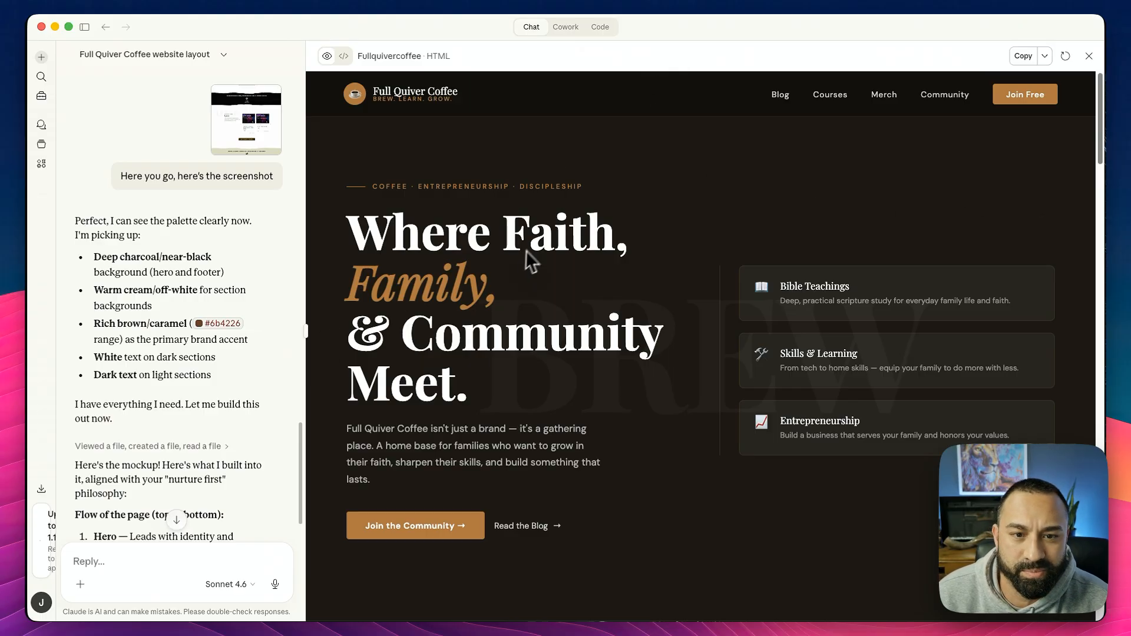
Step: Examine the tagline, headline and introductory paragraph in the generated mockup's hero section
{"action": "scroll", "coordinate": [610, 312], "scroll_direction": "down", "scroll_amount": 1}
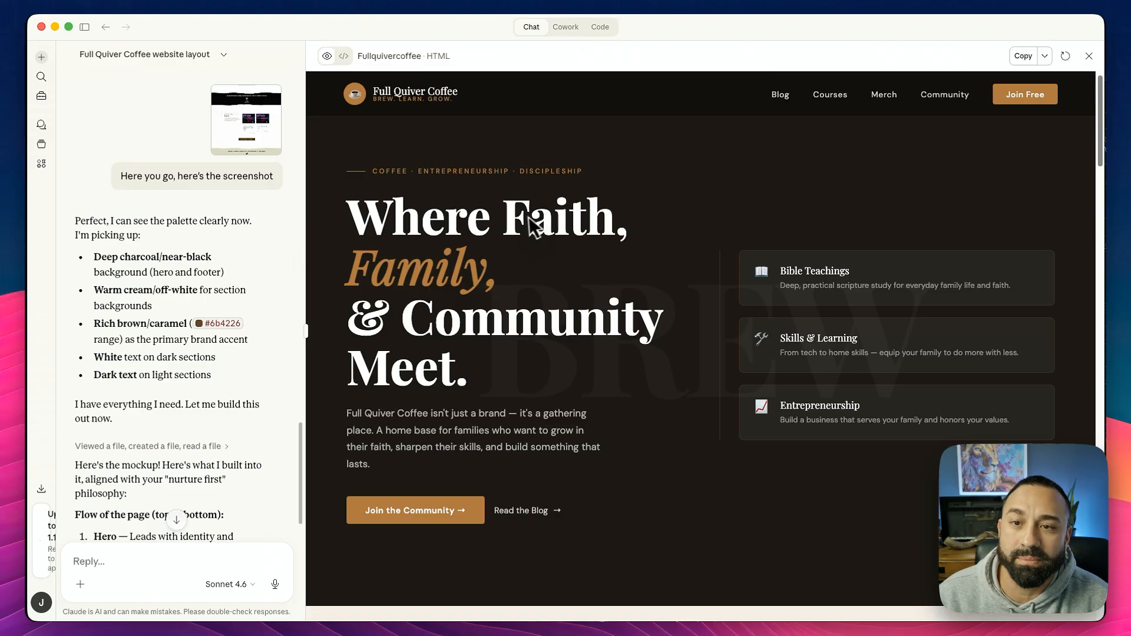
{"action": "scroll", "coordinate": [534, 223], "scroll_direction": "up", "scroll_amount": 1}
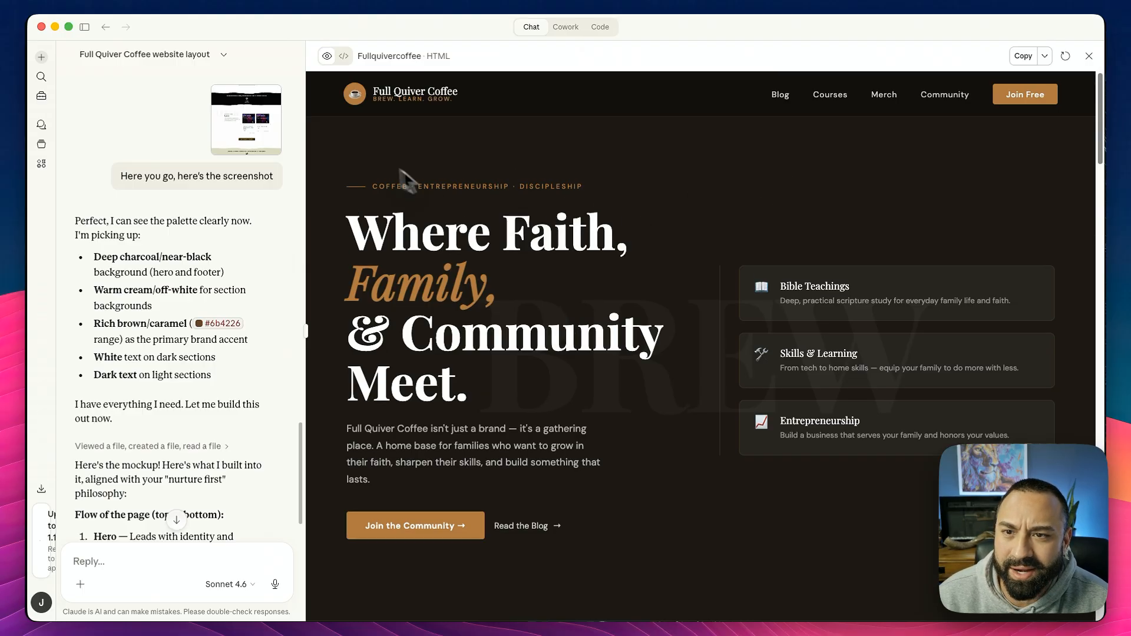
{"action": "left_click_drag", "start_coordinate": [385, 189], "coordinate": [588, 192]}
{"action": "left_click", "coordinate": [635, 196]}
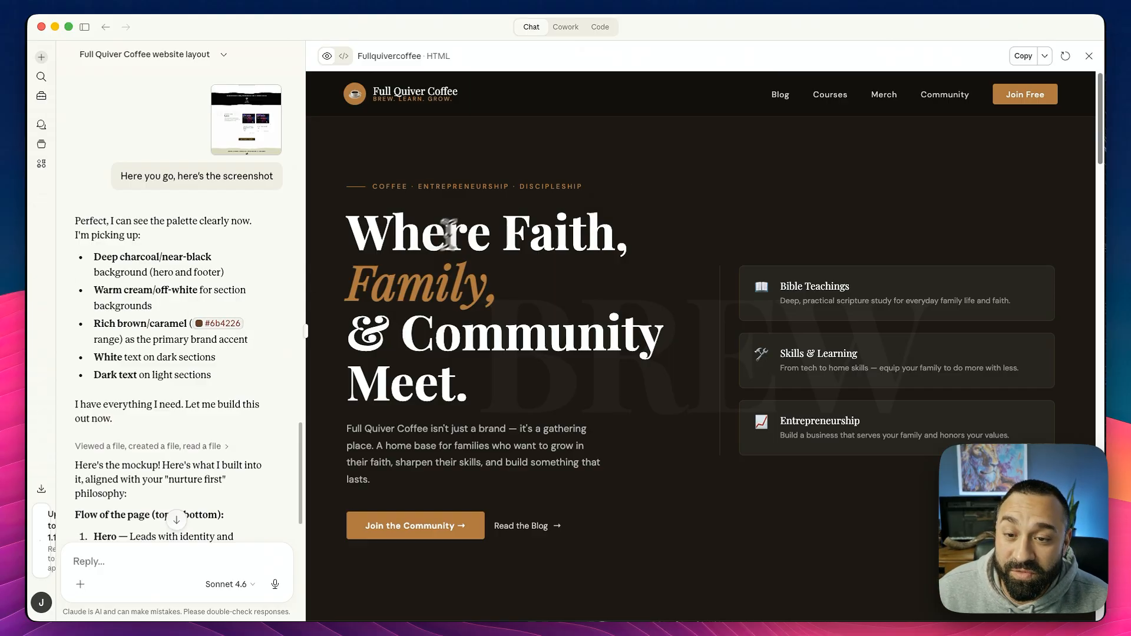
{"action": "scroll", "coordinate": [414, 350], "scroll_direction": "down", "scroll_amount": 2}
{"action": "scroll", "coordinate": [414, 350], "scroll_direction": "down", "scroll_amount": 2}
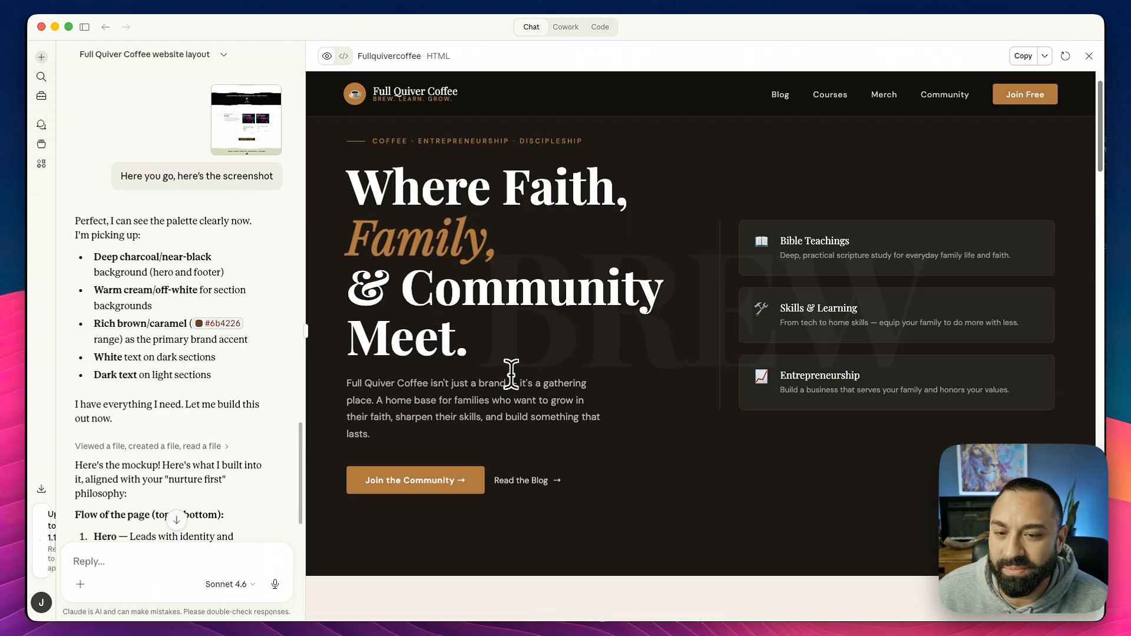
{"action": "left_click_drag", "start_coordinate": [518, 383], "coordinate": [353, 380]}
{"action": "left_click", "coordinate": [349, 380]}
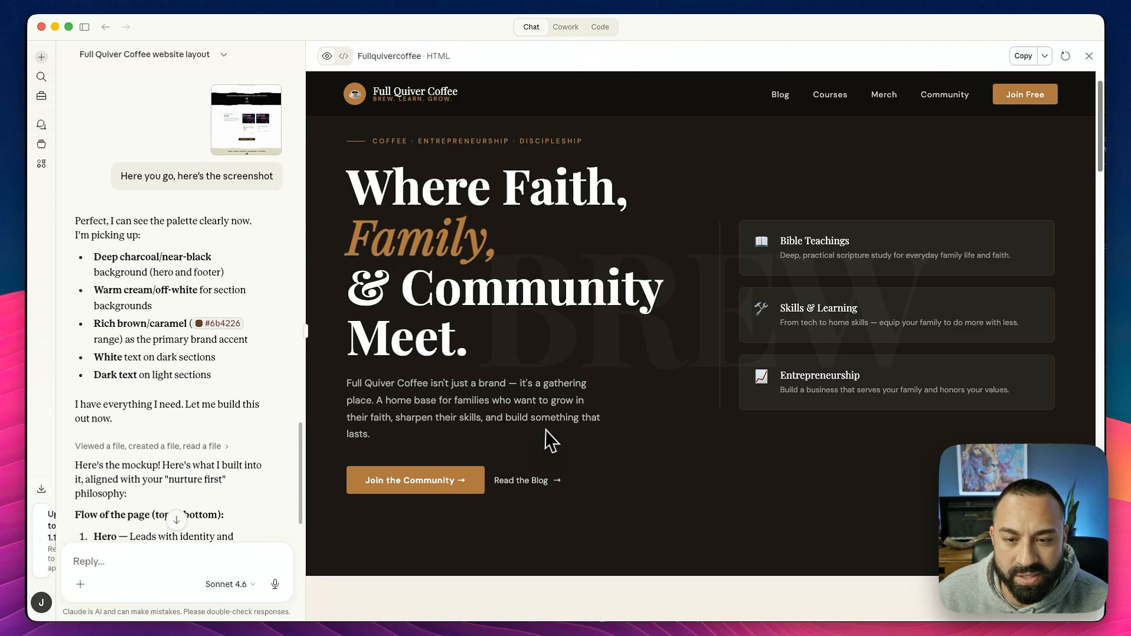
Step: Examine the hero's call-to-action links and its Bible Teachings, Skills & Learning and Entrepreneurship cards against the headline
{"action": "scroll", "coordinate": [459, 451], "scroll_direction": "down", "scroll_amount": 1}
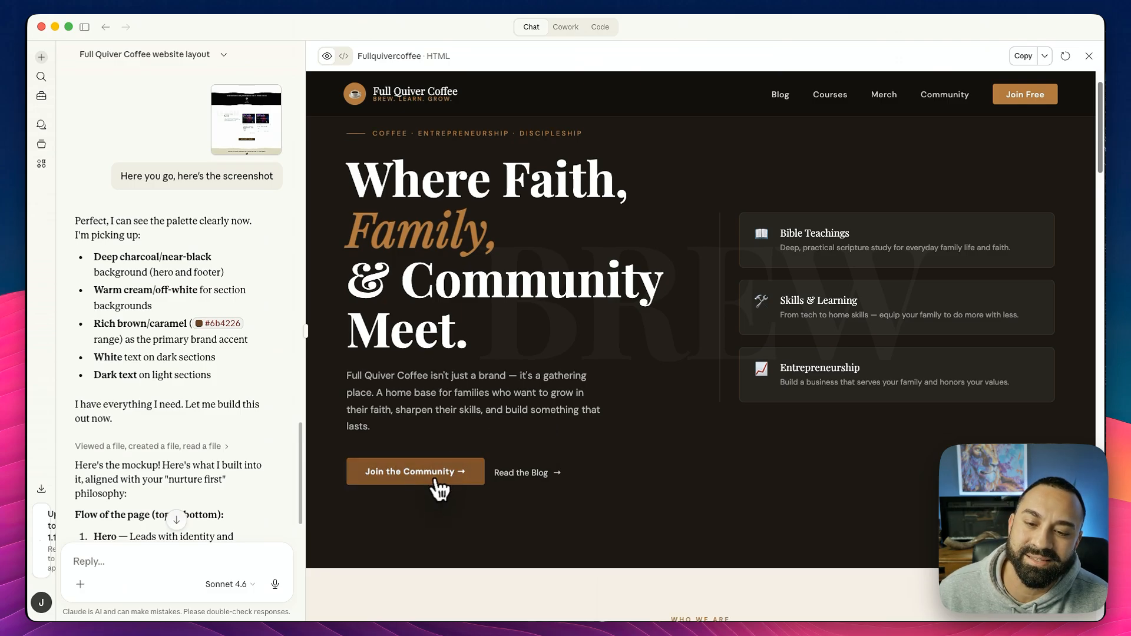
{"action": "scroll", "coordinate": [630, 391], "scroll_direction": "up", "scroll_amount": 1}
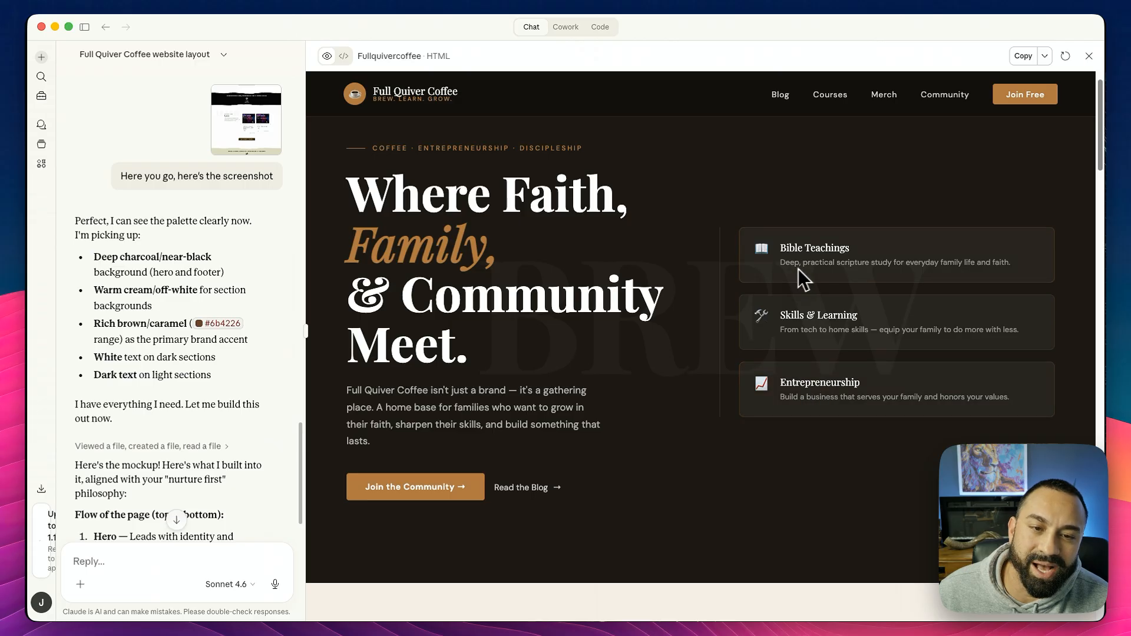
{"action": "scroll", "coordinate": [807, 365], "scroll_direction": "up", "scroll_amount": 2}
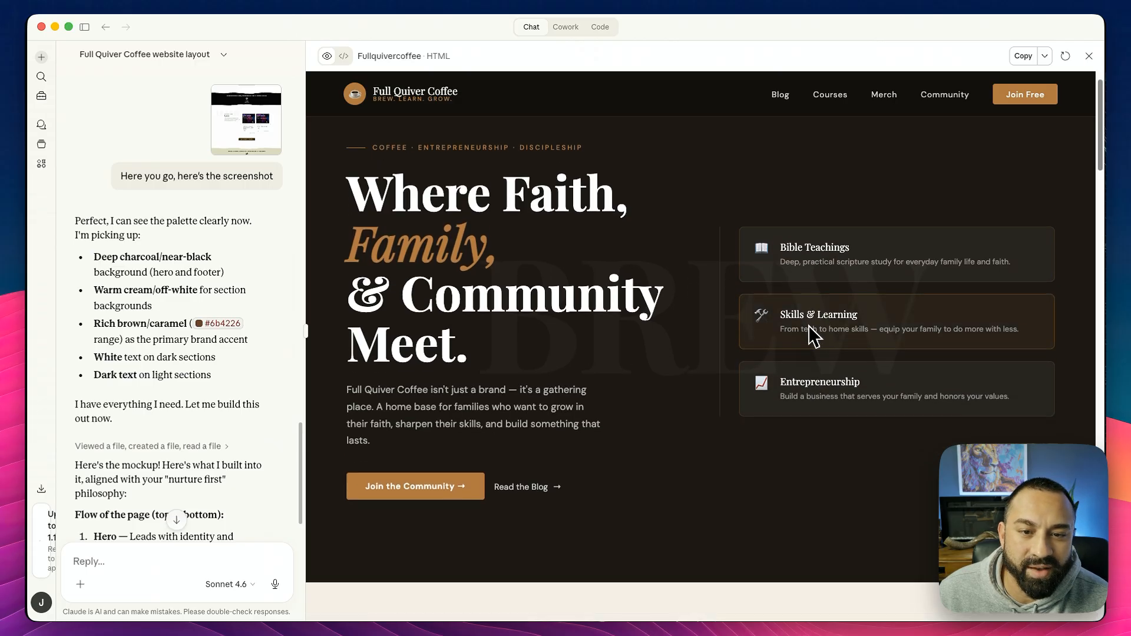
{"action": "scroll", "coordinate": [807, 338], "scroll_direction": "down", "scroll_amount": 5}
{"action": "scroll", "coordinate": [802, 341], "scroll_direction": "up", "scroll_amount": 5}
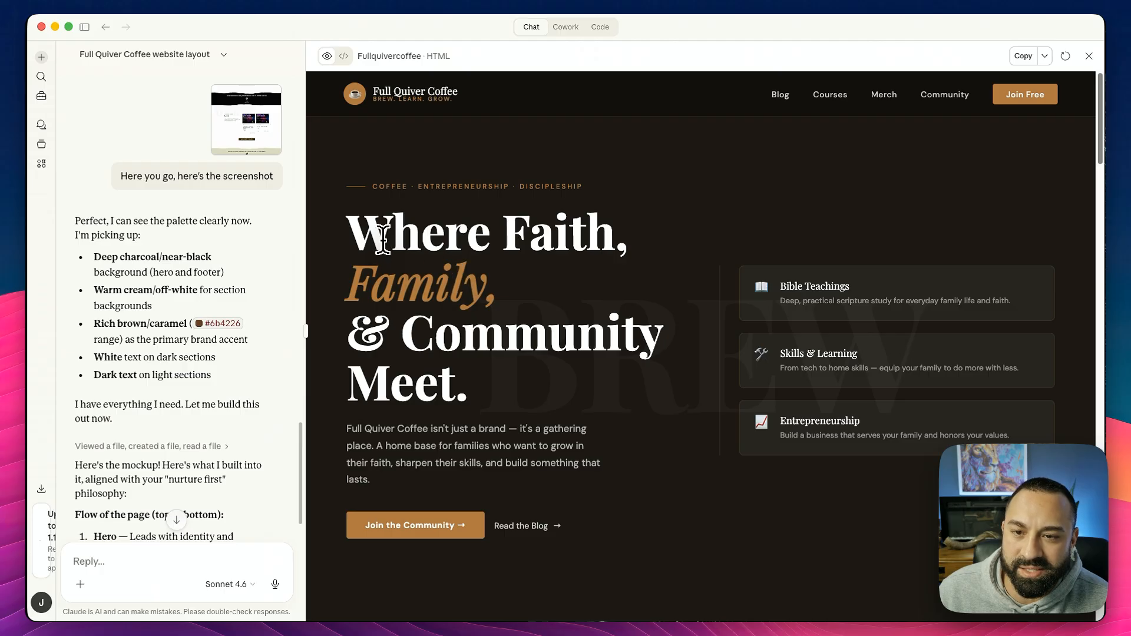
{"action": "left_click_drag", "start_coordinate": [392, 232], "coordinate": [554, 235]}
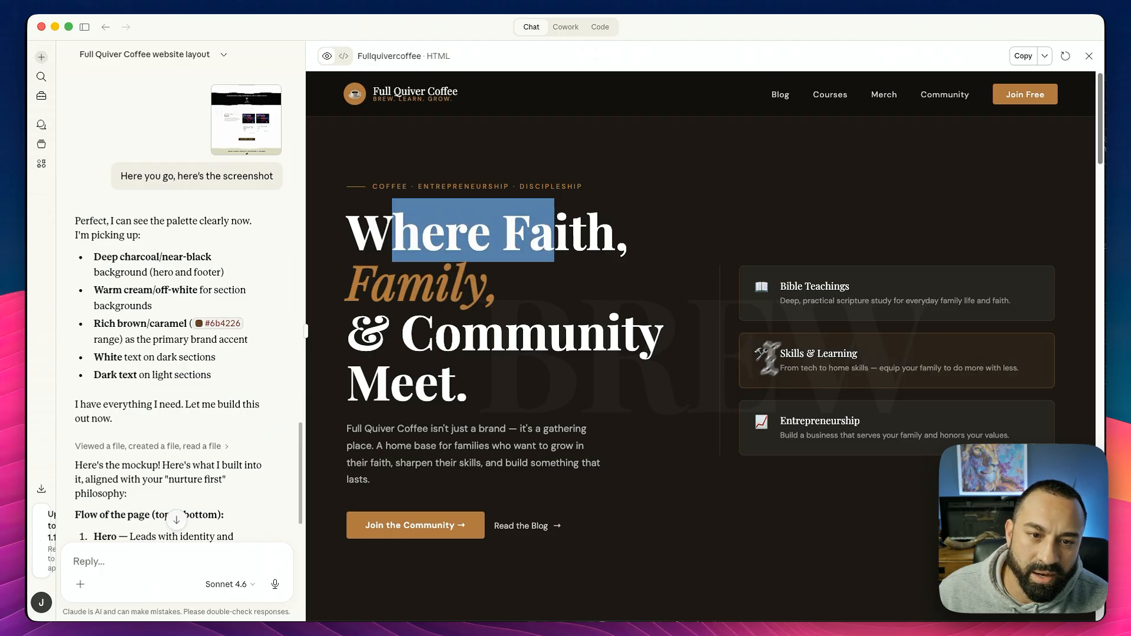
Step: Read the mockup's Who We Are section, focusing on the headline "We're not here to sell you something"
{"action": "scroll", "coordinate": [766, 425], "scroll_direction": "down", "scroll_amount": 5}
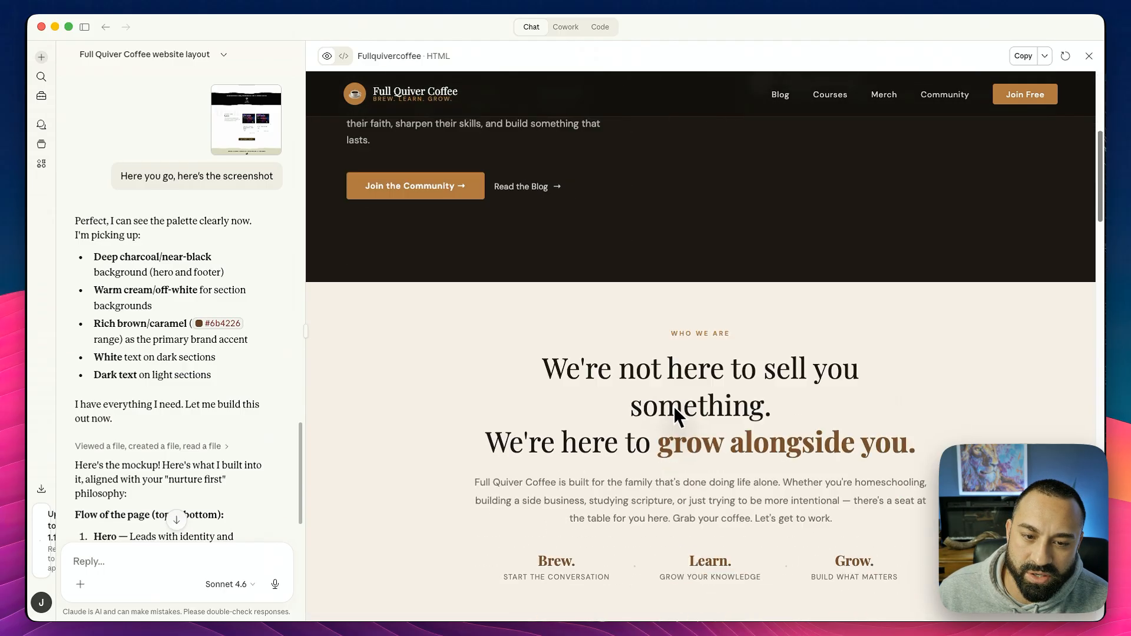
{"action": "scroll", "coordinate": [583, 351], "scroll_direction": "down", "scroll_amount": 1}
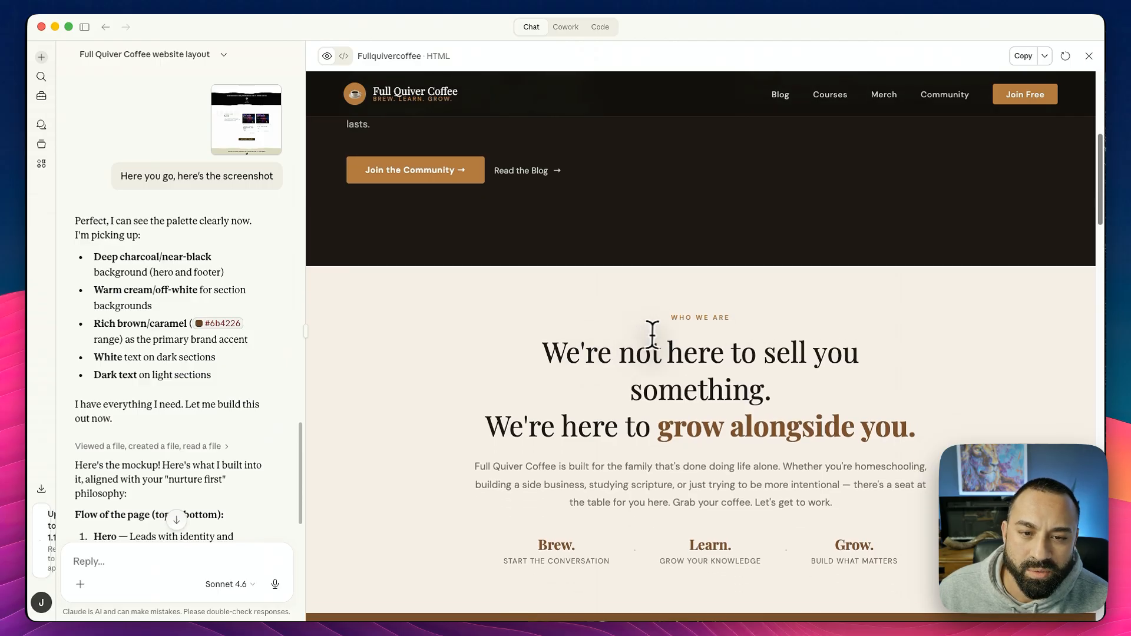
{"action": "scroll", "coordinate": [612, 348], "scroll_direction": "down", "scroll_amount": 2}
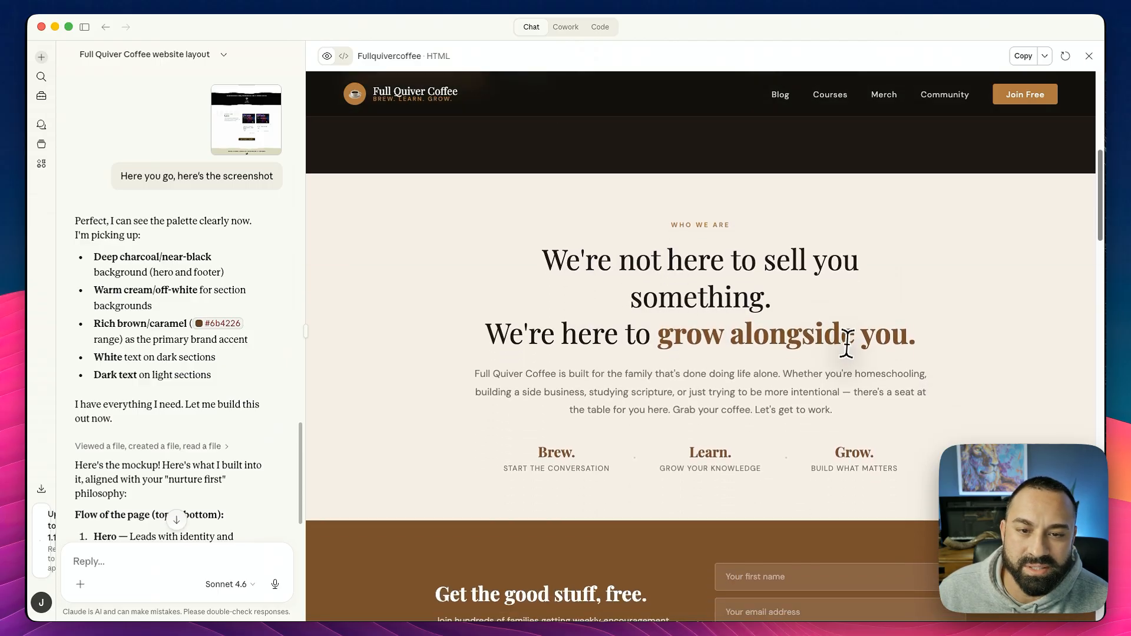
{"action": "left_click_drag", "start_coordinate": [770, 301], "coordinate": [542, 266]}
{"action": "left_click", "coordinate": [543, 266]}
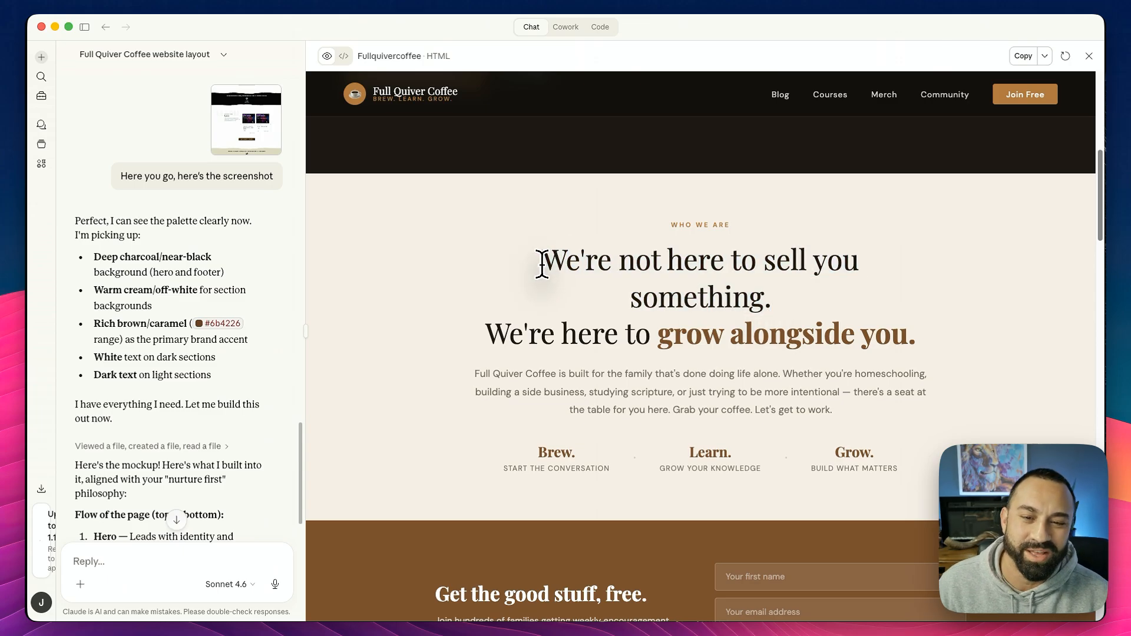
Step: Start an unsent reply reading "We need to work on the content. I don't like having Em Dashes everywhere, please remove those."
{"action": "scroll", "coordinate": [613, 277], "scroll_direction": "down", "scroll_amount": 2}
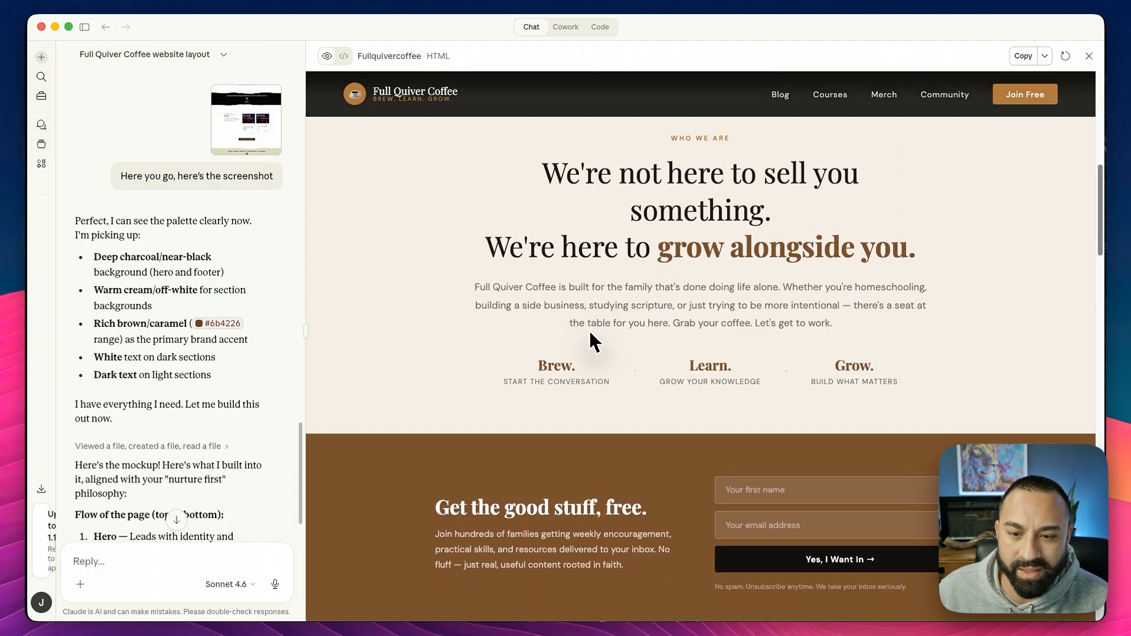
{"action": "scroll", "coordinate": [591, 270], "scroll_direction": "down", "scroll_amount": 3}
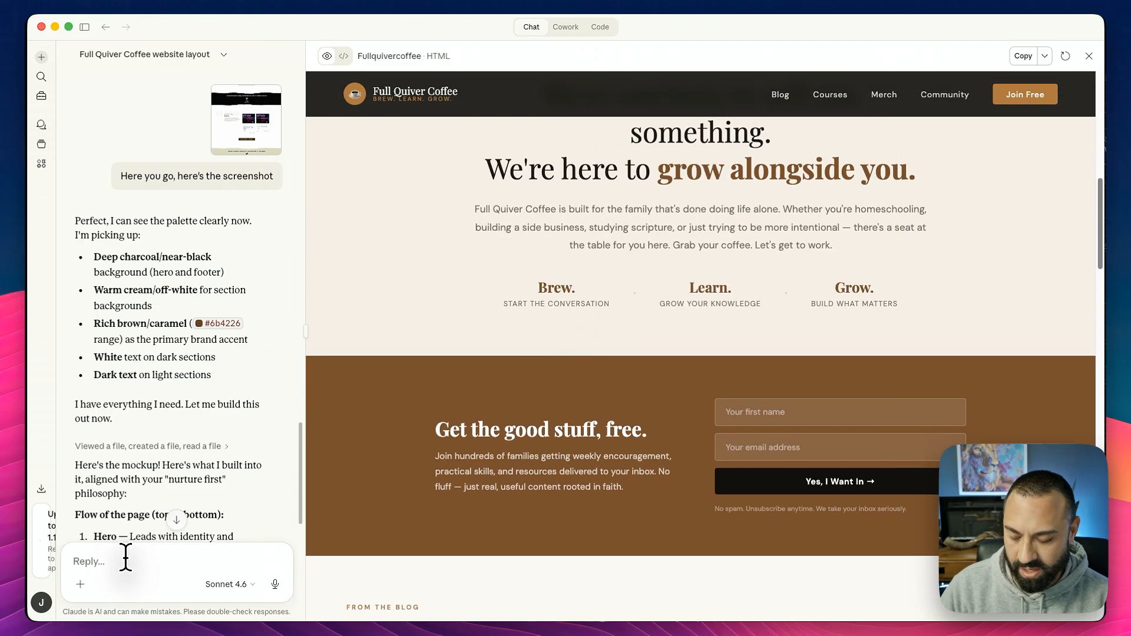
{"action": "type", "text": "We need to work on the content. I don't"}
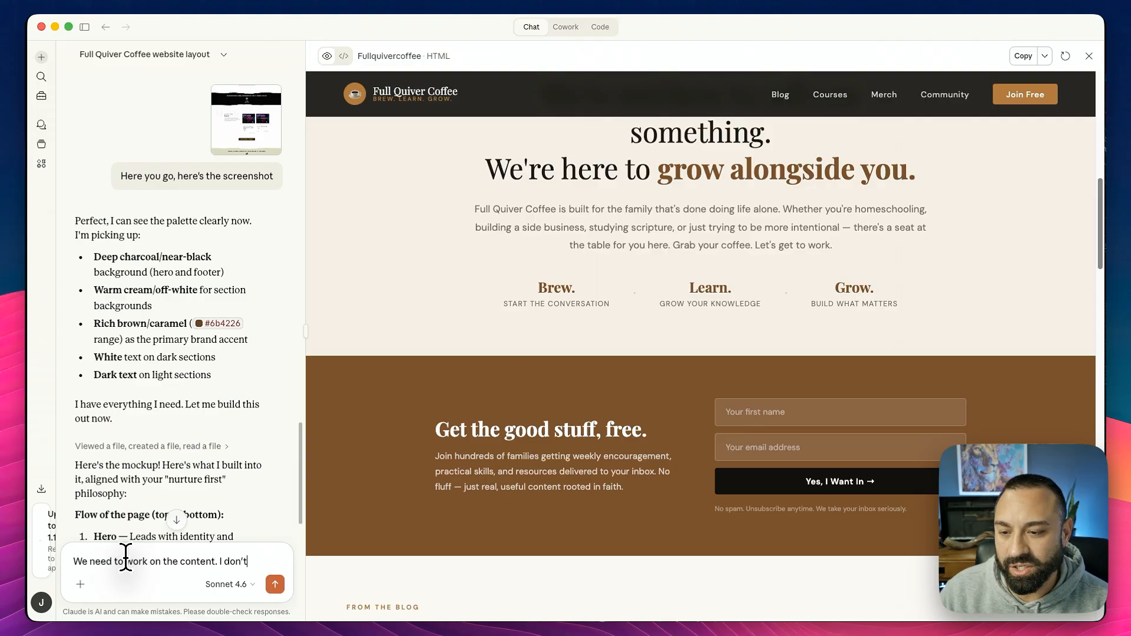
{"action": "type", "text": "ving Em Dashes everywhere"}
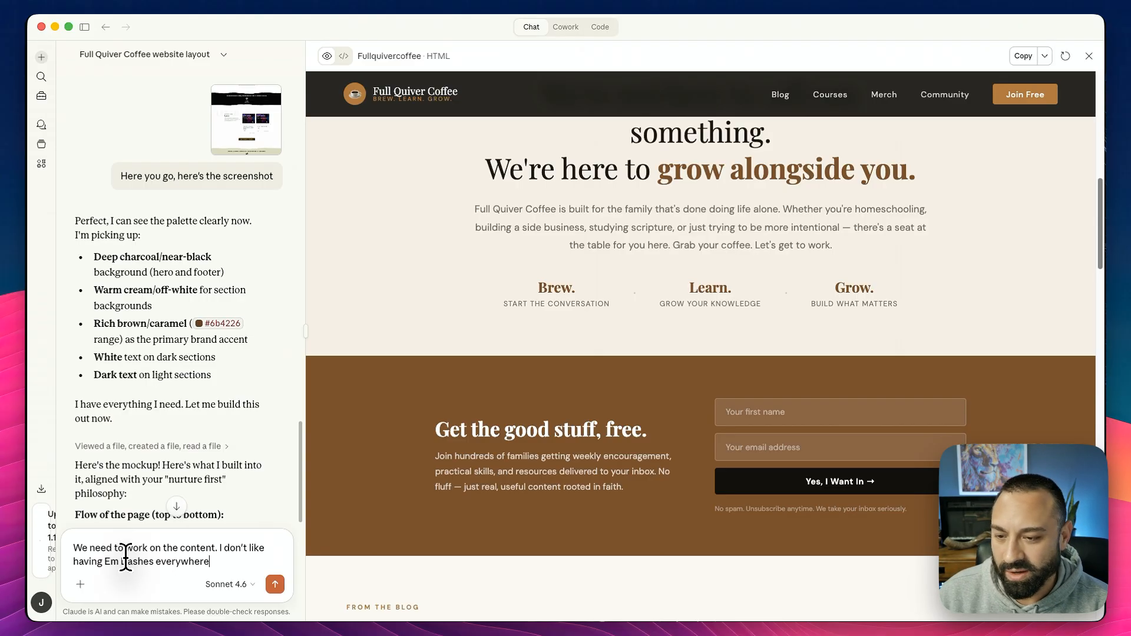
{"action": "type", "text": "please remove those."}
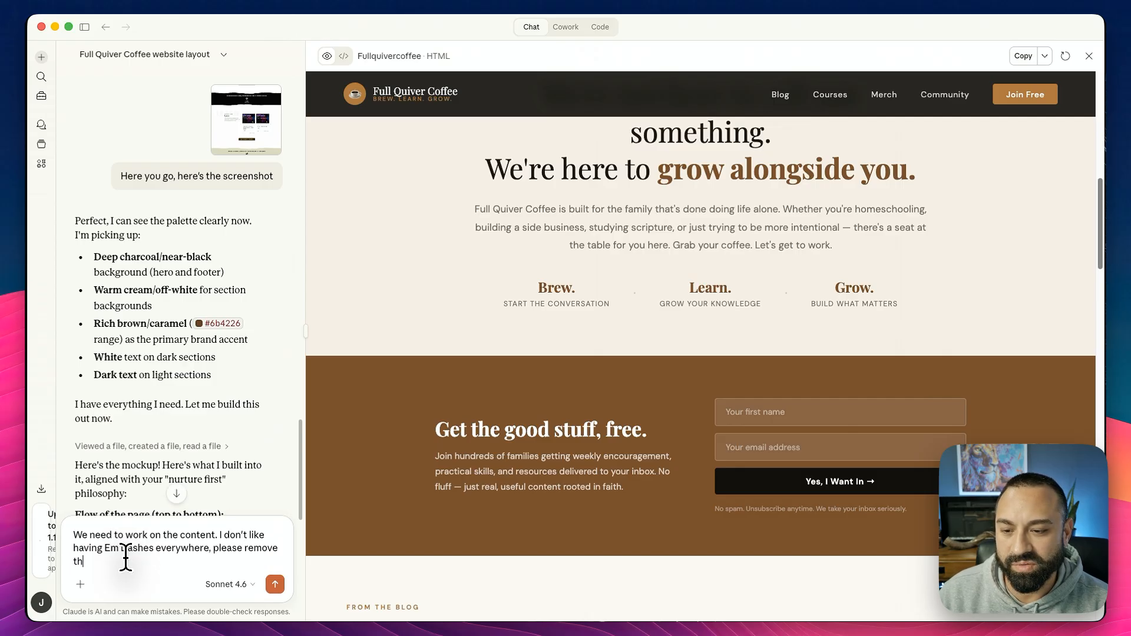
Step: Add to the reply draft "Also, you said we're not here to sell something, but we are, so we have to work on that."
{"action": "type", "text": " Also, you s"}
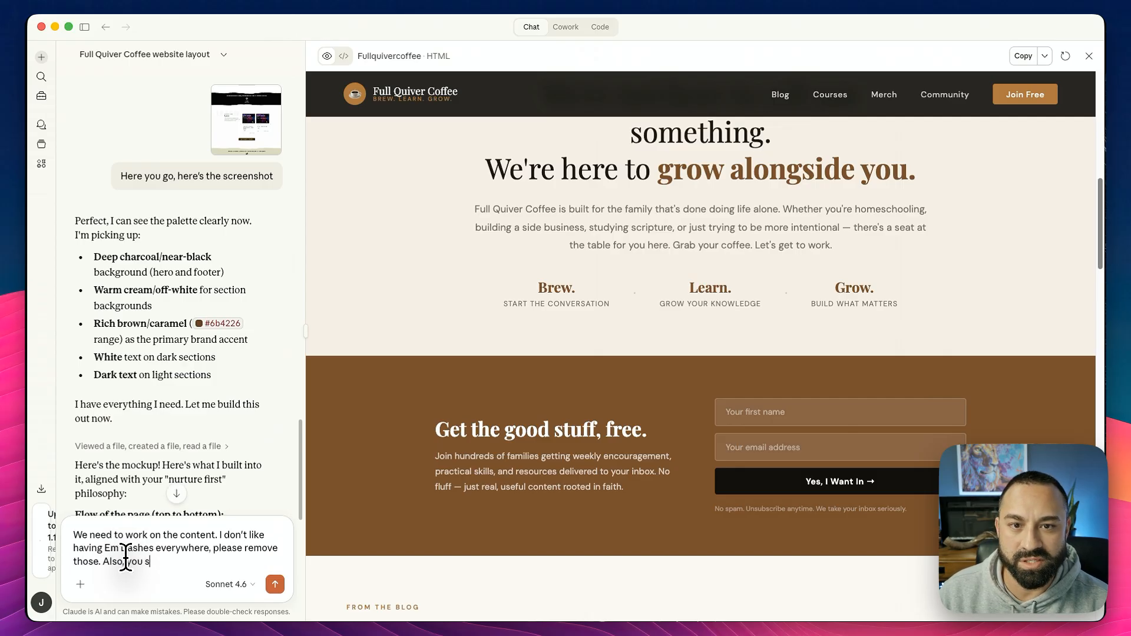
{"action": "type", "text": "aid we're not here"}
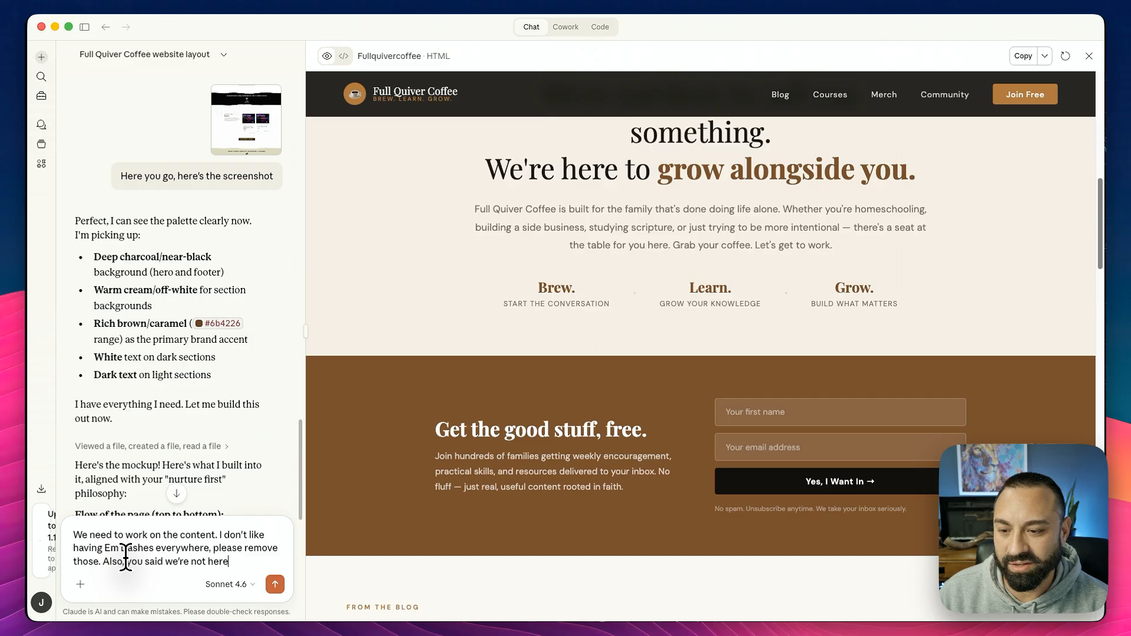
{"action": "type", "text": " to sell something,"}
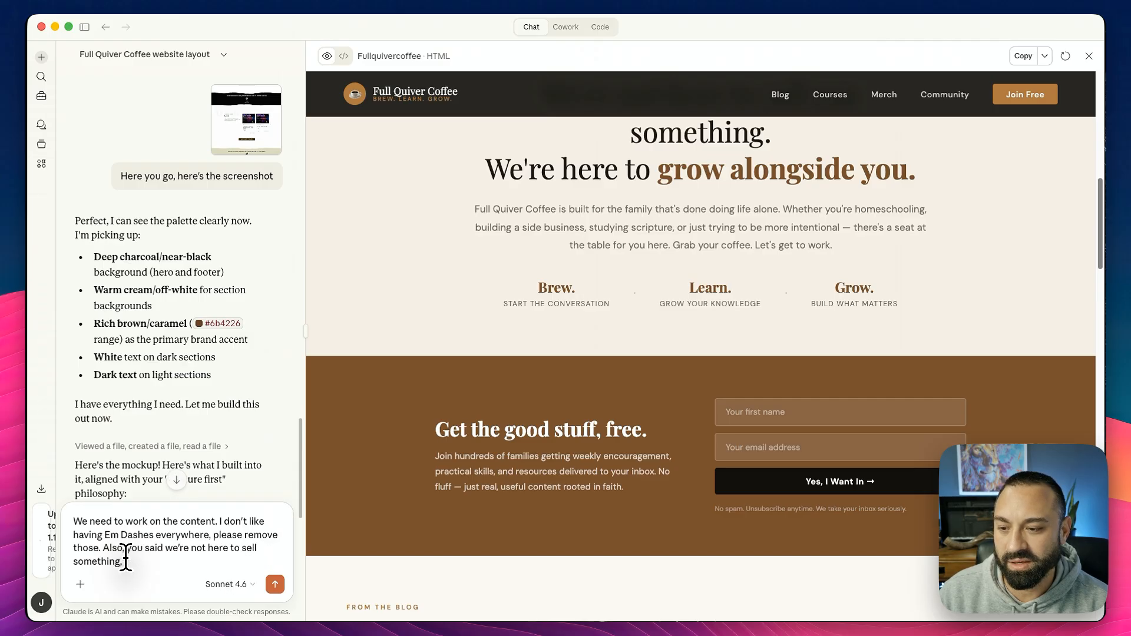
{"action": "type", "text": " but we are, so we ha"}
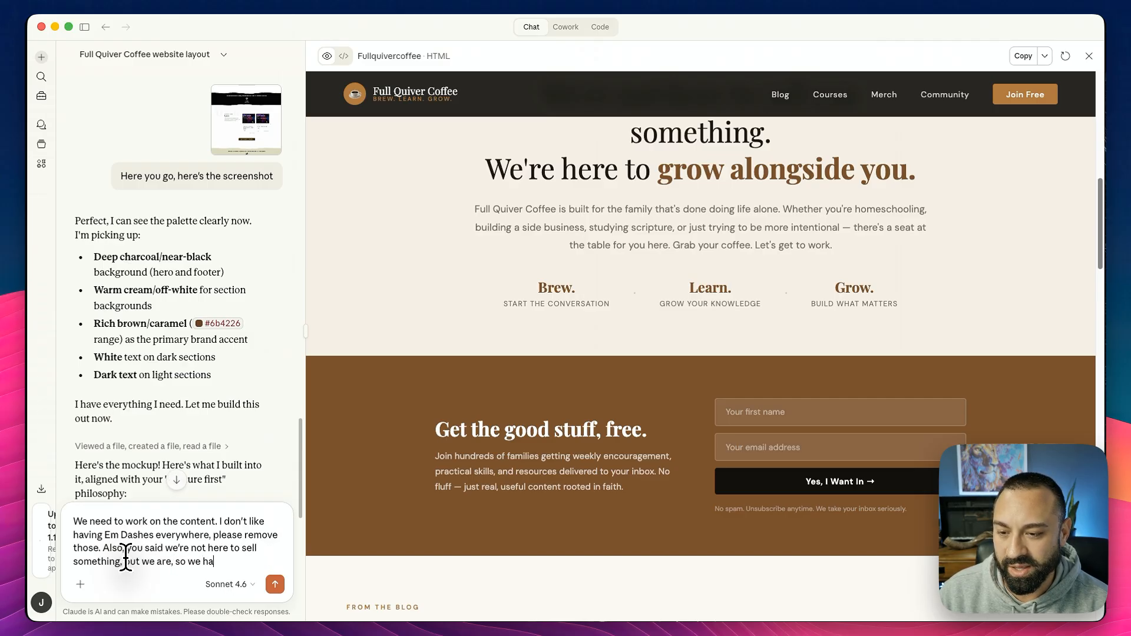
{"action": "type", "text": "ve to work on that."}
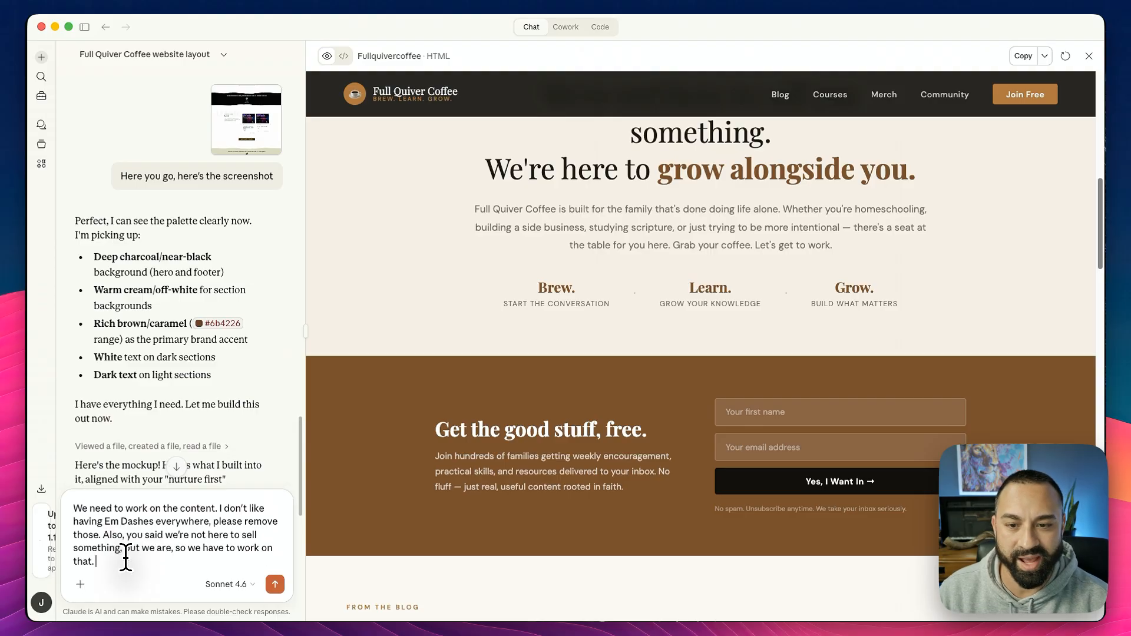
Step: Review the mockup from the hero through the email sign-up and blog sections to the Courses Built for Families section
{"action": "scroll", "coordinate": [471, 424], "scroll_direction": "down", "scroll_amount": 2}
{"action": "scroll", "coordinate": [648, 424], "scroll_direction": "up", "scroll_amount": 4}
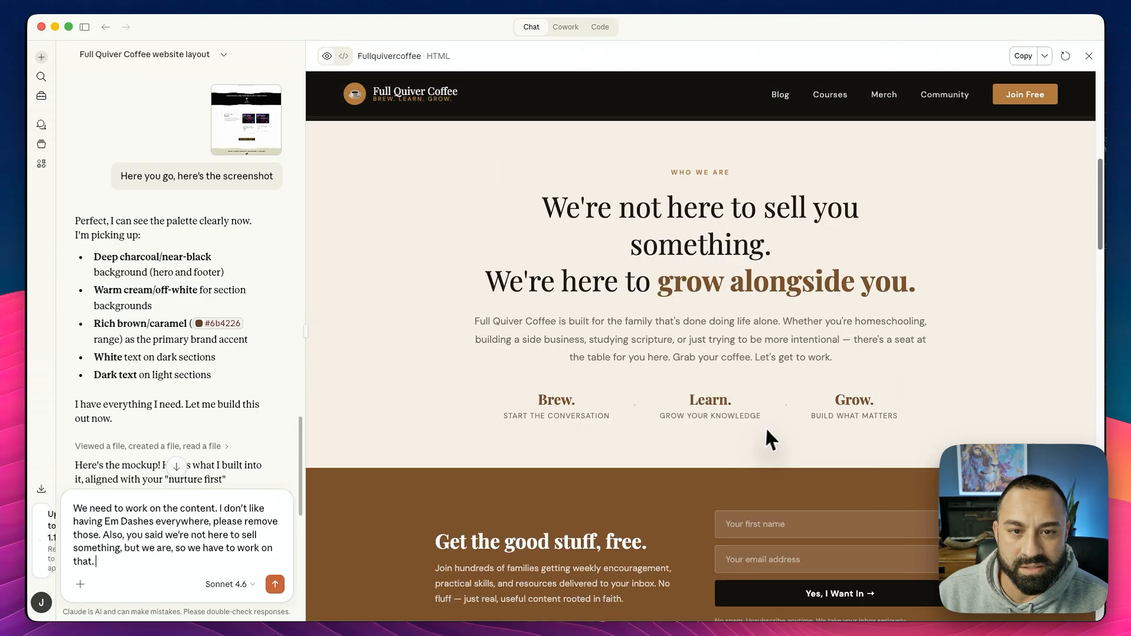
{"action": "scroll", "coordinate": [765, 427], "scroll_direction": "up", "scroll_amount": 5}
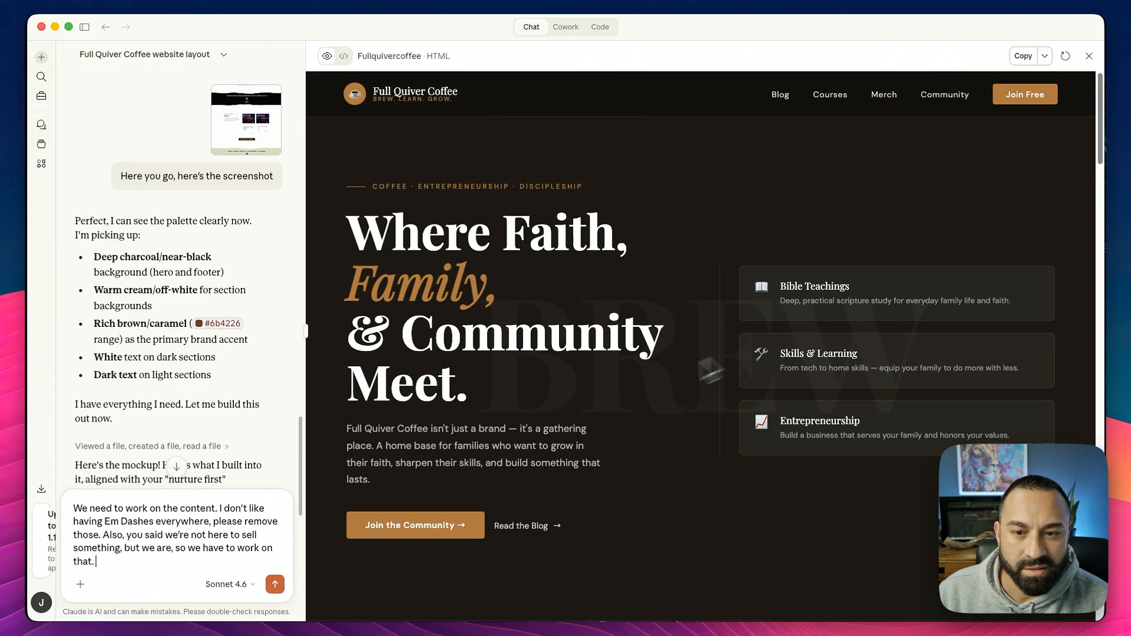
{"action": "scroll", "coordinate": [607, 404], "scroll_direction": "down", "scroll_amount": 10}
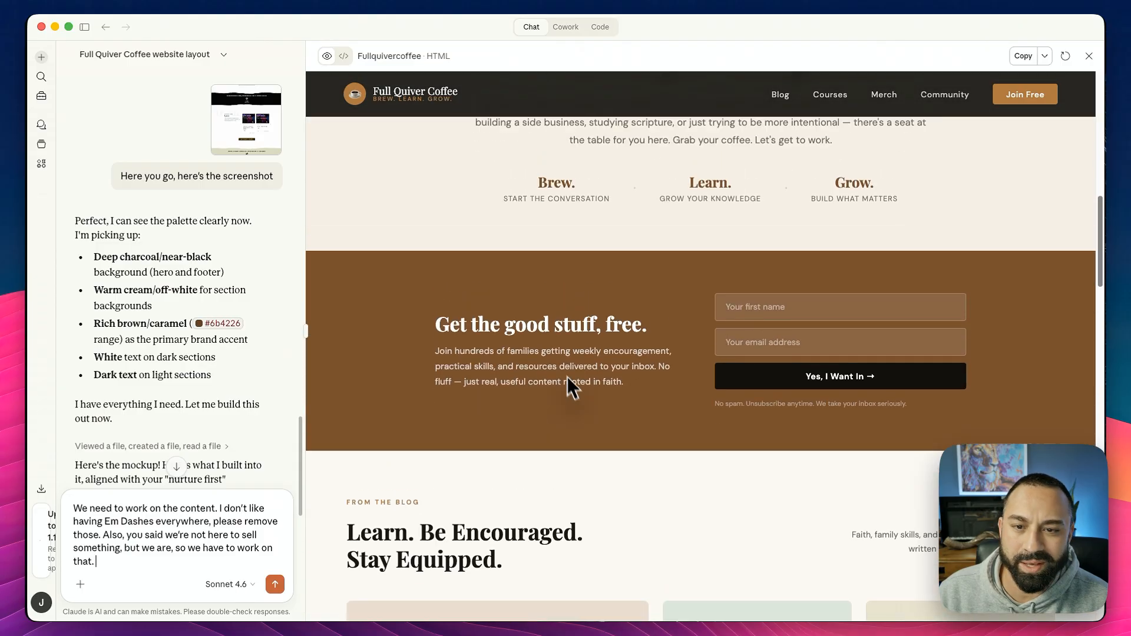
{"action": "scroll", "coordinate": [631, 324], "scroll_direction": "down", "scroll_amount": 5}
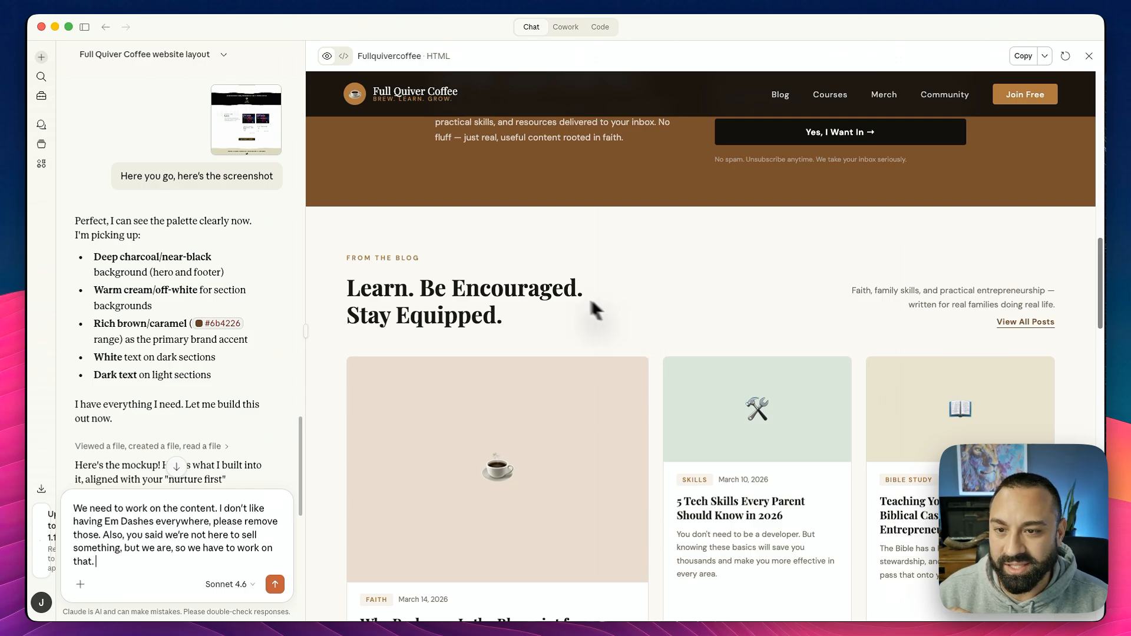
{"action": "scroll", "coordinate": [413, 280], "scroll_direction": "down", "scroll_amount": 1}
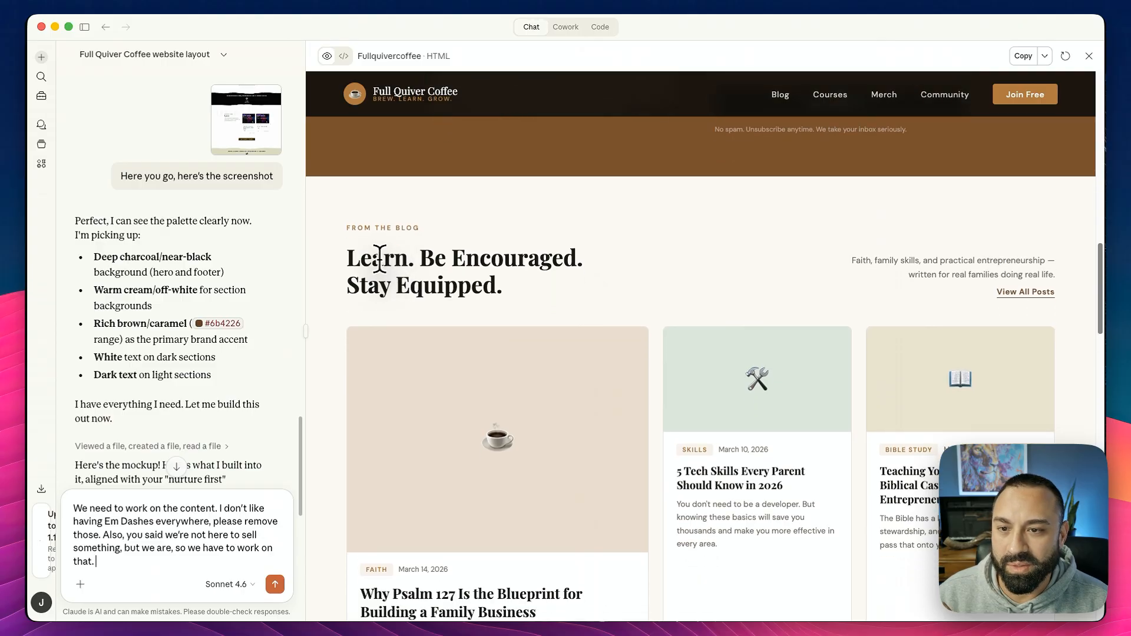
{"action": "scroll", "coordinate": [471, 259], "scroll_direction": "down", "scroll_amount": 3}
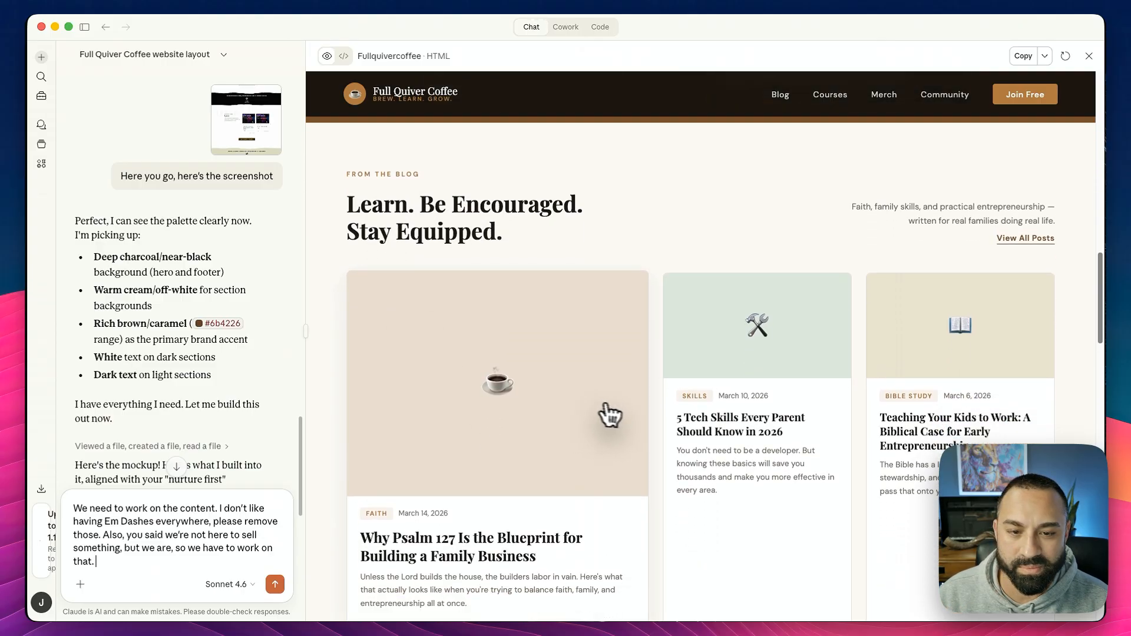
{"action": "scroll", "coordinate": [589, 401], "scroll_direction": "down", "scroll_amount": 10}
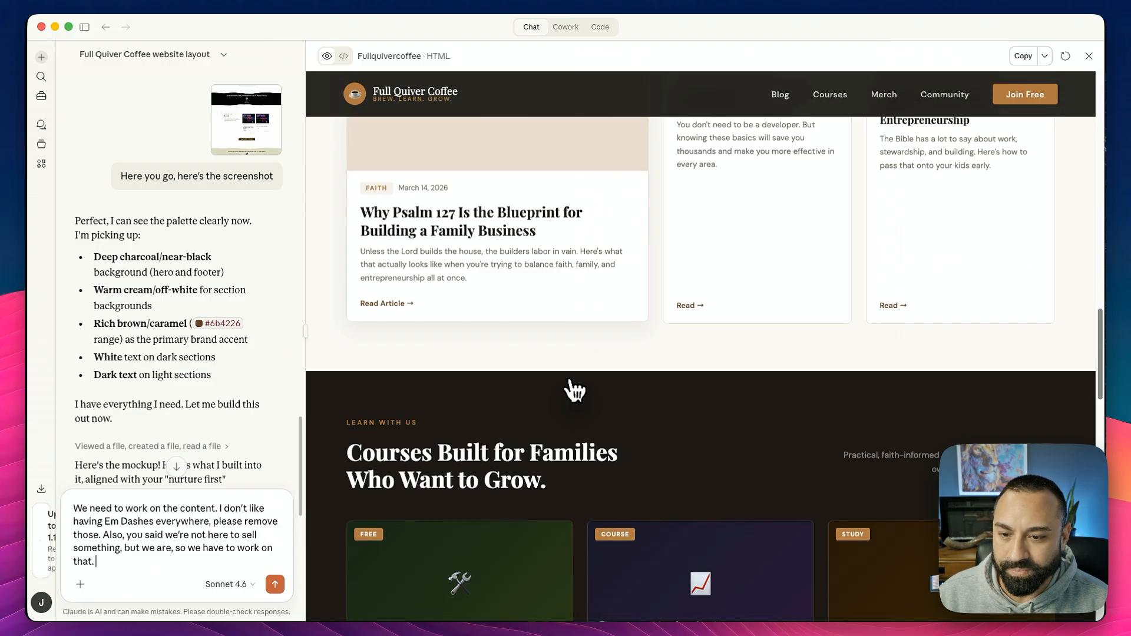
{"action": "scroll", "coordinate": [574, 390], "scroll_direction": "down", "scroll_amount": 5}
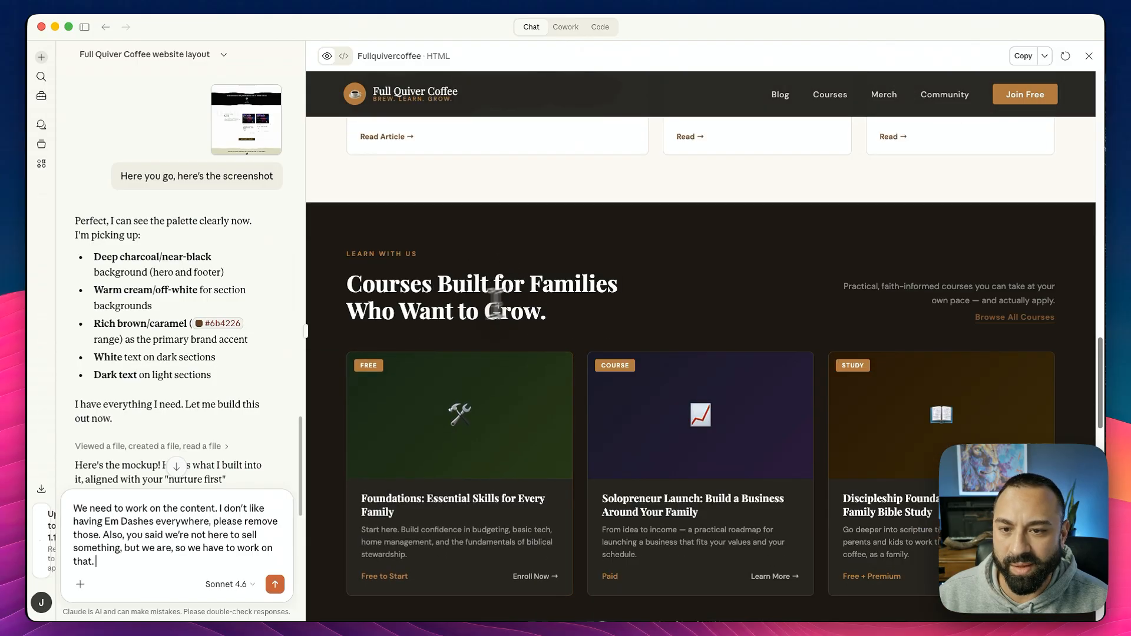
{"action": "scroll", "coordinate": [495, 300], "scroll_direction": "down", "scroll_amount": 1}
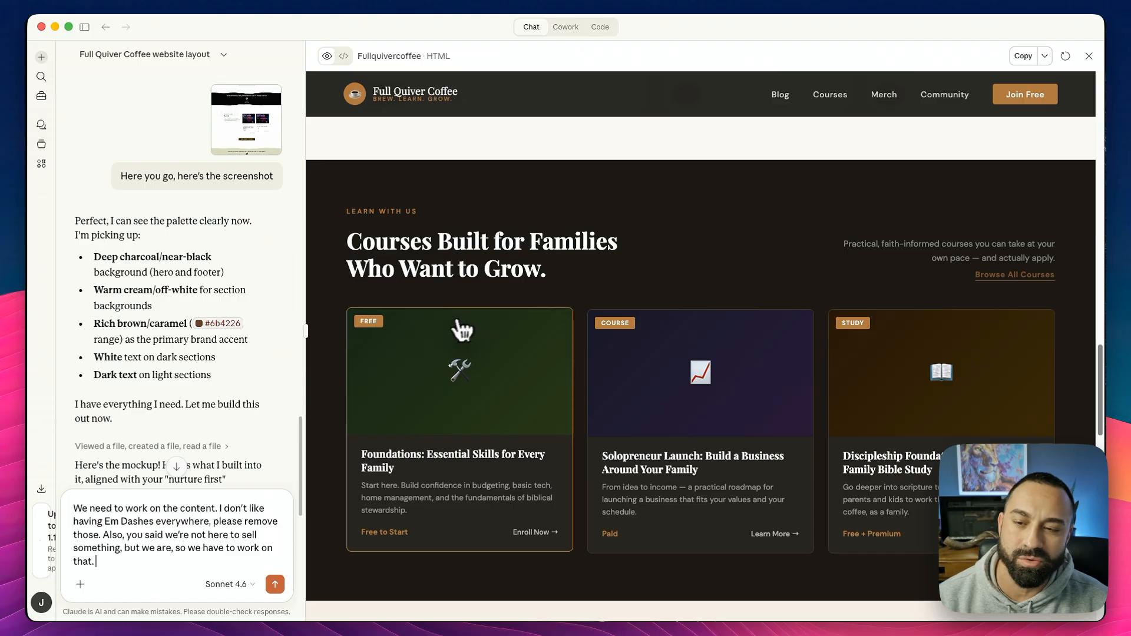
Step: Read the color palette notes and the top-to-bottom page flow in Claude's reply about the mockup
{"action": "scroll", "coordinate": [200, 380], "scroll_direction": "down", "scroll_amount": 2}
{"action": "scroll", "coordinate": [195, 380], "scroll_direction": "down", "scroll_amount": 1}
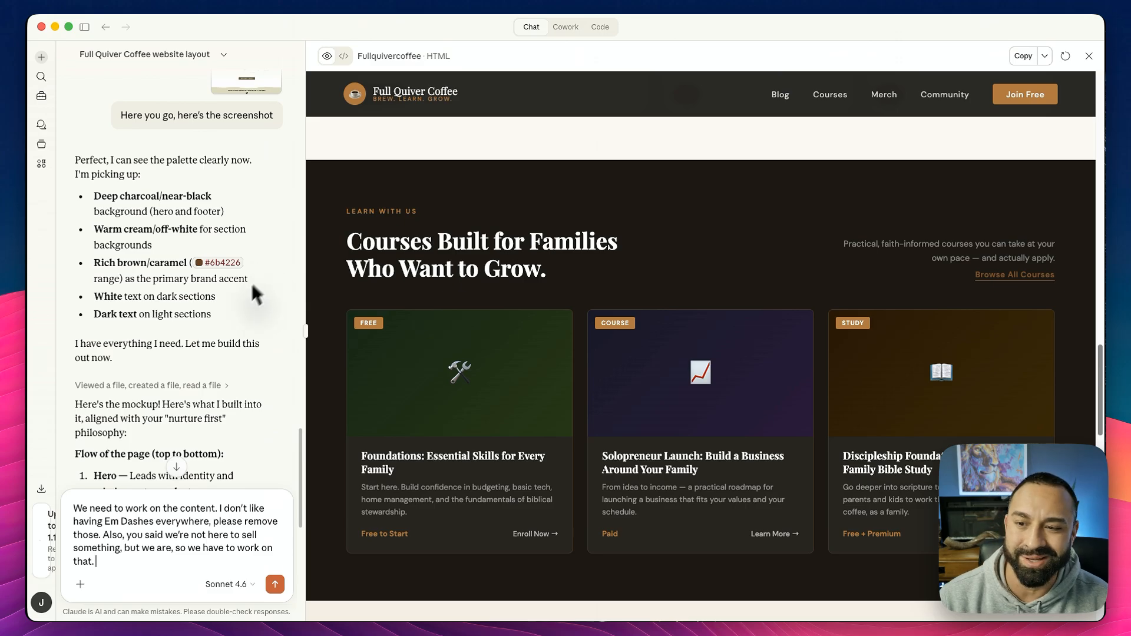
{"action": "scroll", "coordinate": [228, 351], "scroll_direction": "down", "scroll_amount": 1}
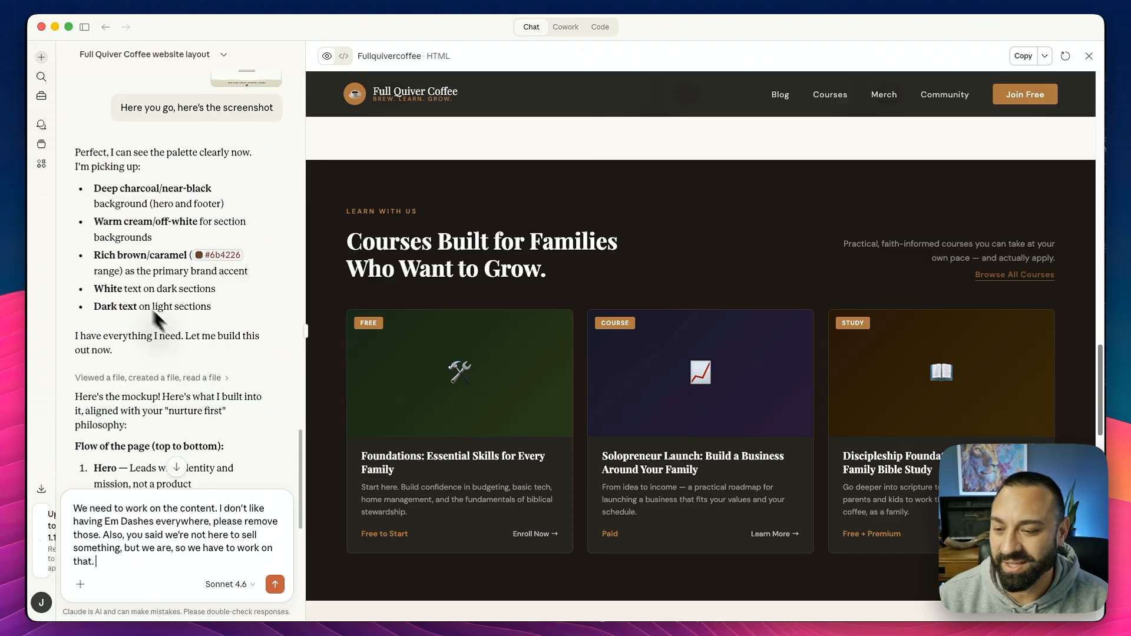
{"action": "scroll", "coordinate": [94, 512], "scroll_direction": "down", "scroll_amount": 2}
{"action": "scroll", "coordinate": [126, 366], "scroll_direction": "down", "scroll_amount": 3}
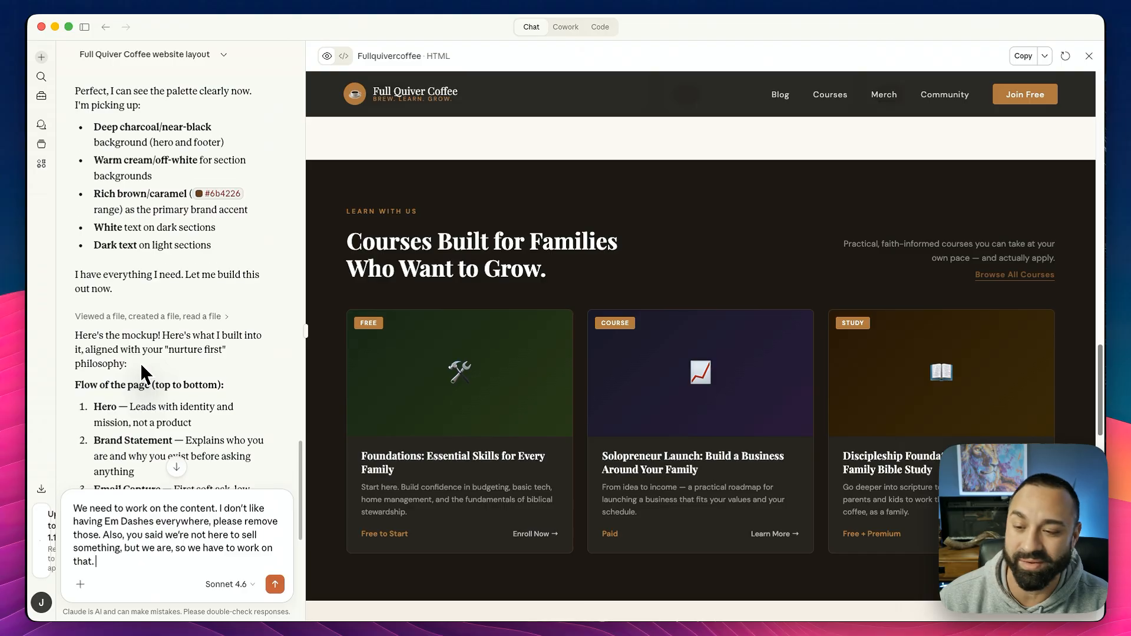
{"action": "scroll", "coordinate": [141, 378], "scroll_direction": "down", "scroll_amount": 3}
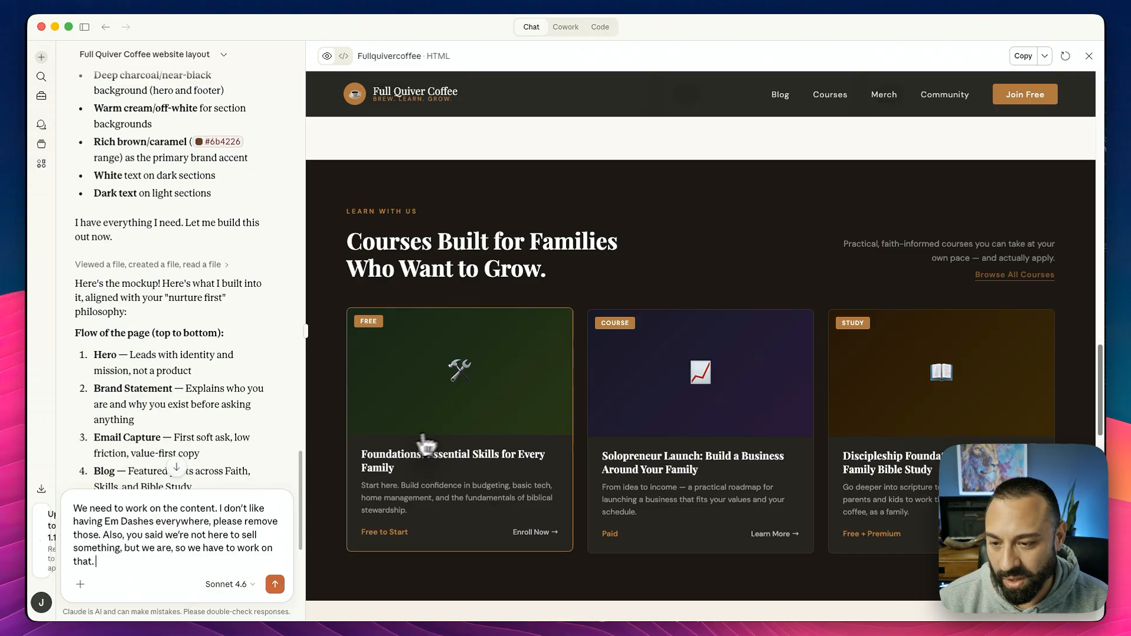
Step: Check the mockup's courses and merch sections and add "We're going to do courses as well as digital products." to the reply draft
{"action": "scroll", "coordinate": [423, 407], "scroll_direction": "down", "scroll_amount": 1}
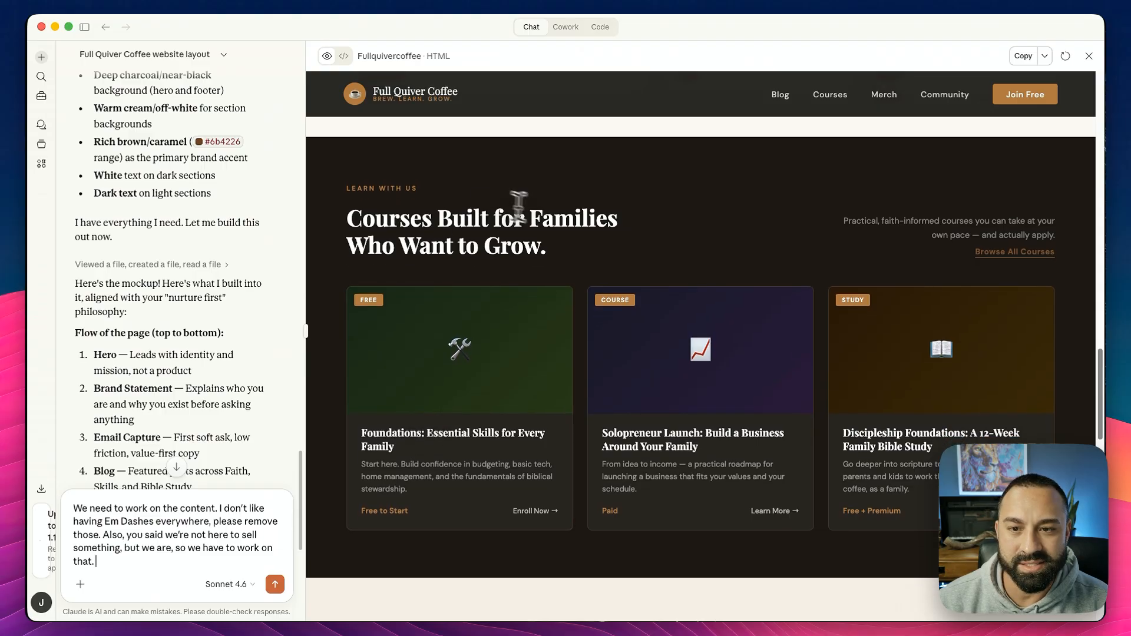
{"action": "scroll", "coordinate": [517, 277], "scroll_direction": "down", "scroll_amount": 3}
{"action": "scroll", "coordinate": [556, 290], "scroll_direction": "down", "scroll_amount": 10}
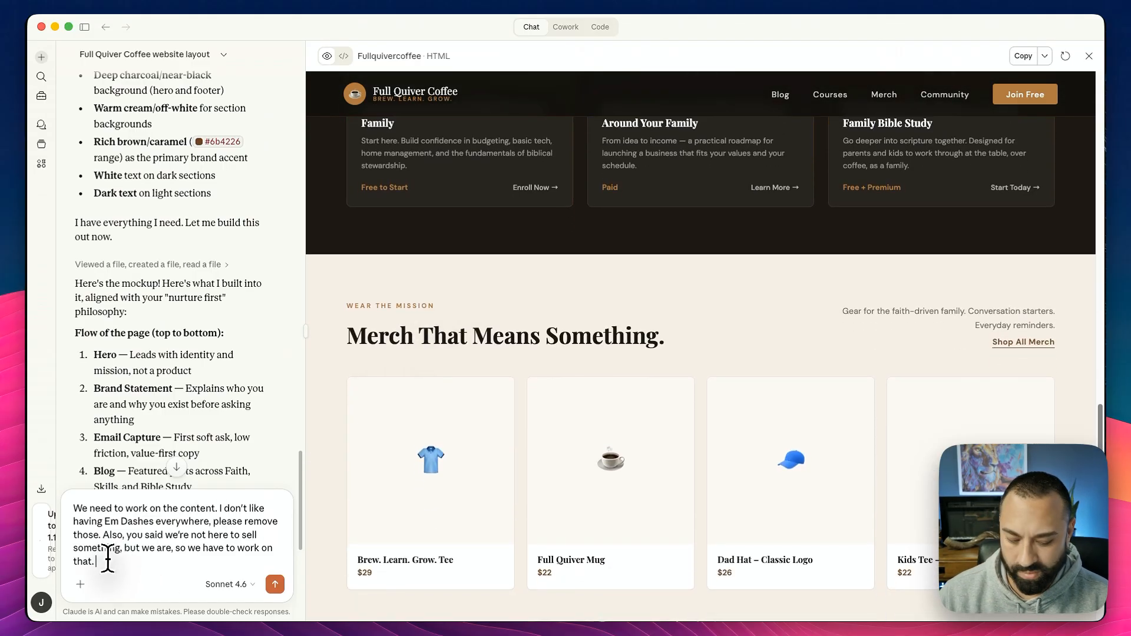
{"action": "type", "text": "We're going to do"}
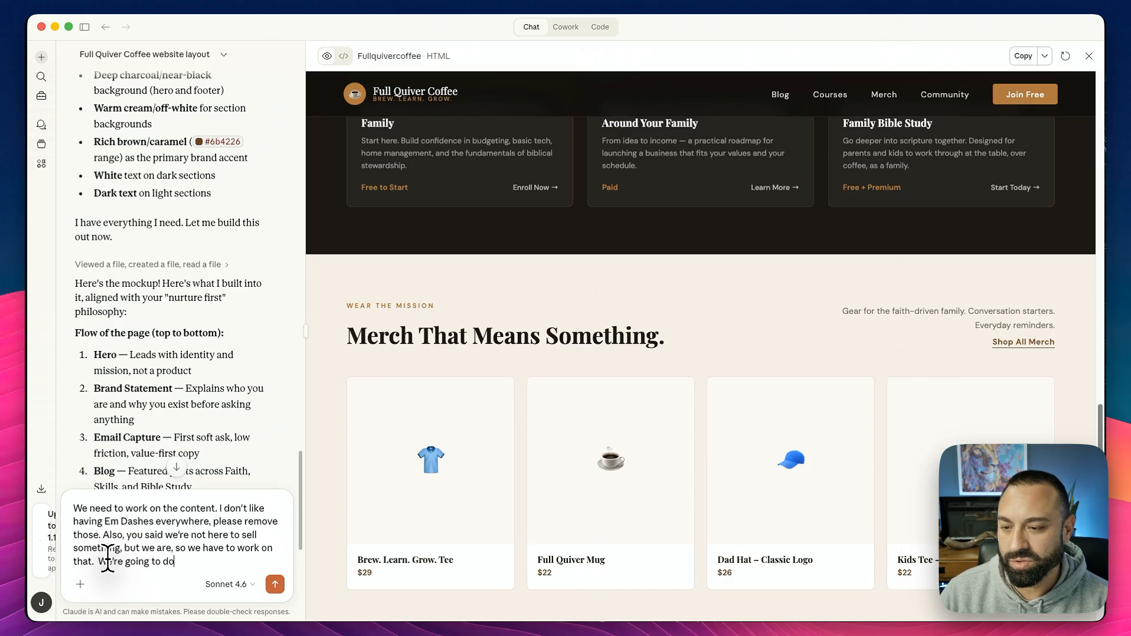
{"action": "type", "text": " courses as well as "}
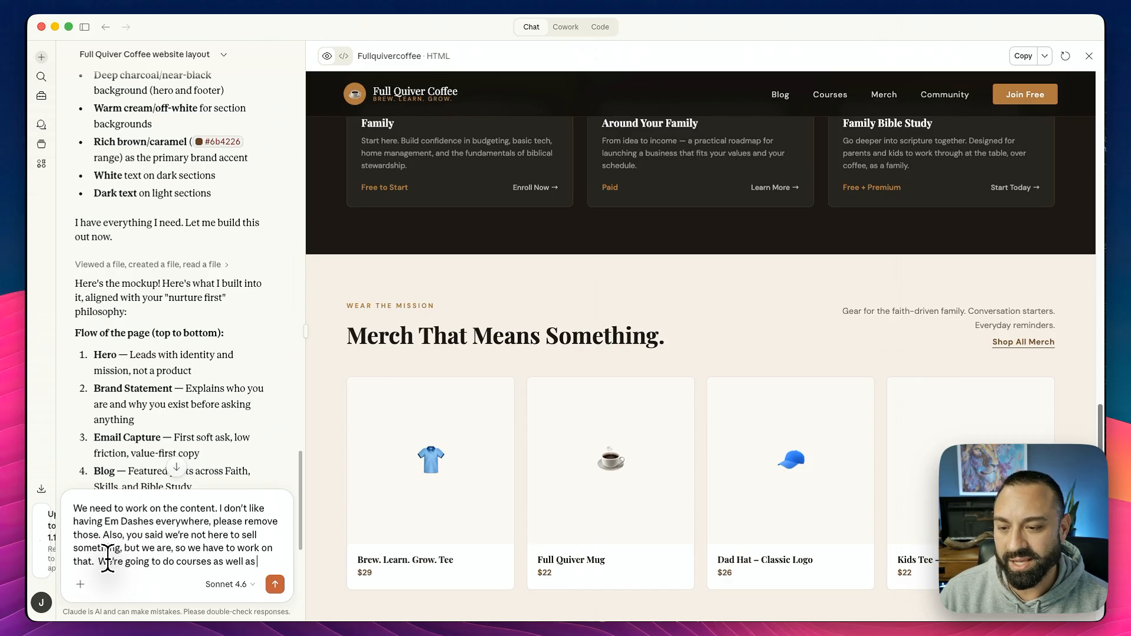
{"action": "type", "text": "digital products"}
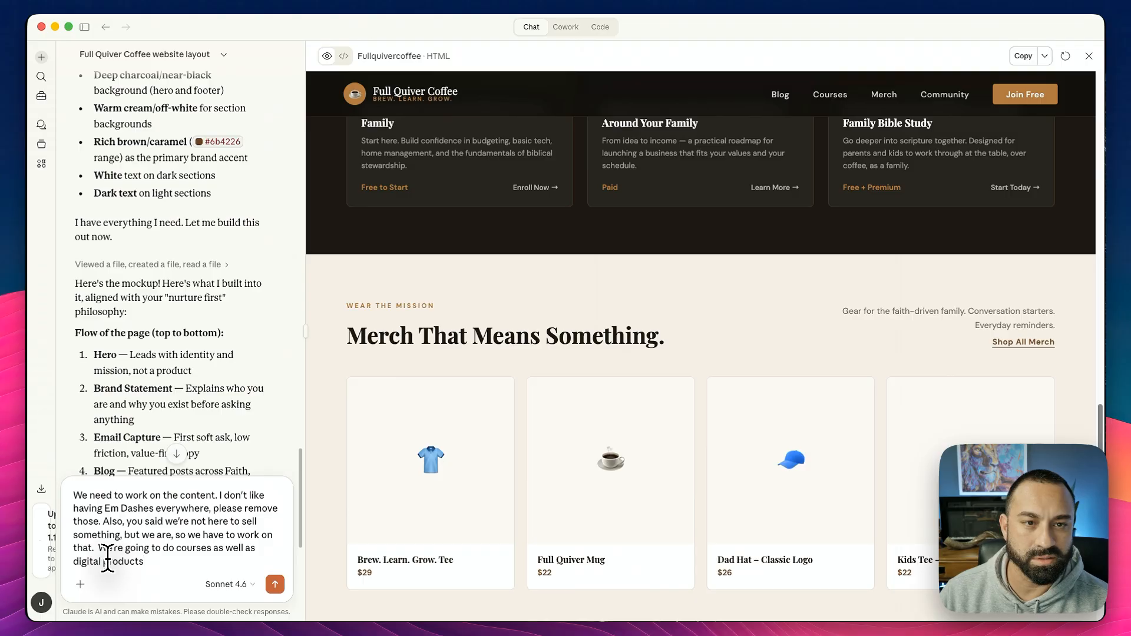
{"action": "type", "text": "."}
Step: Check the mockup's community section and add "The community isn't free, so please don't say that." to the reply draft
{"action": "scroll", "coordinate": [554, 333], "scroll_direction": "down", "scroll_amount": 5}
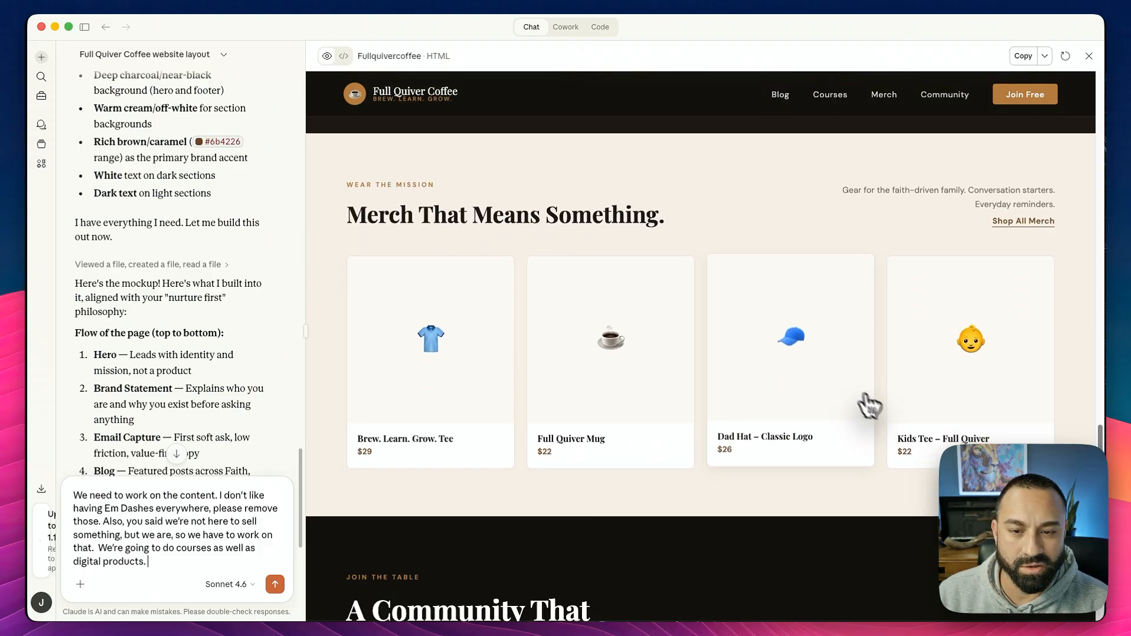
{"action": "scroll", "coordinate": [404, 379], "scroll_direction": "down", "scroll_amount": 10}
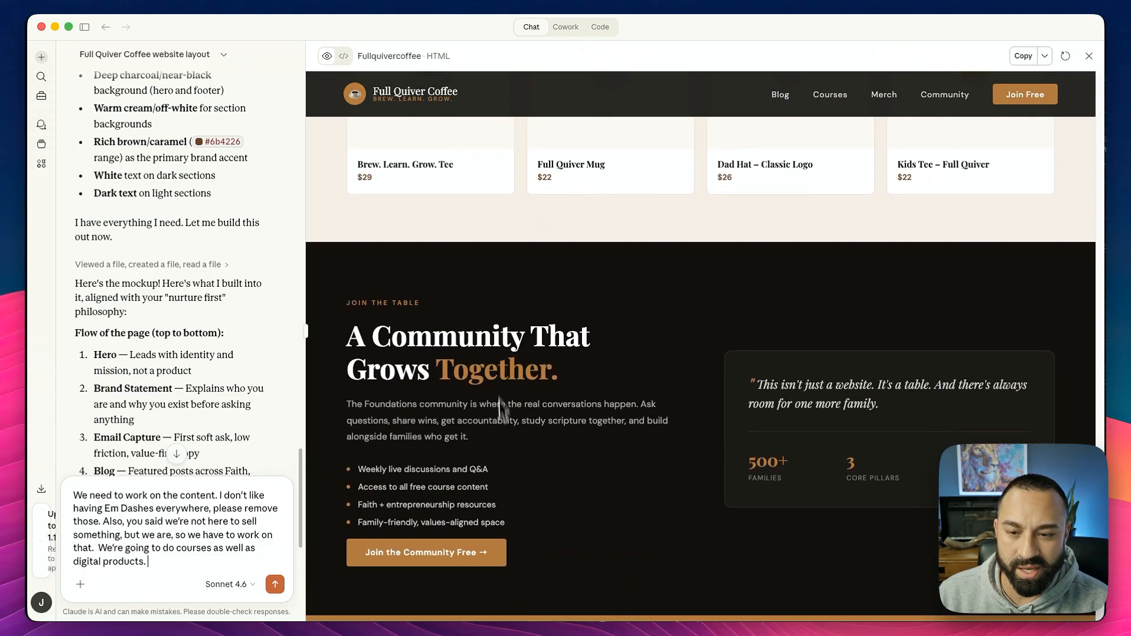
{"action": "scroll", "coordinate": [439, 323], "scroll_direction": "down", "scroll_amount": 1}
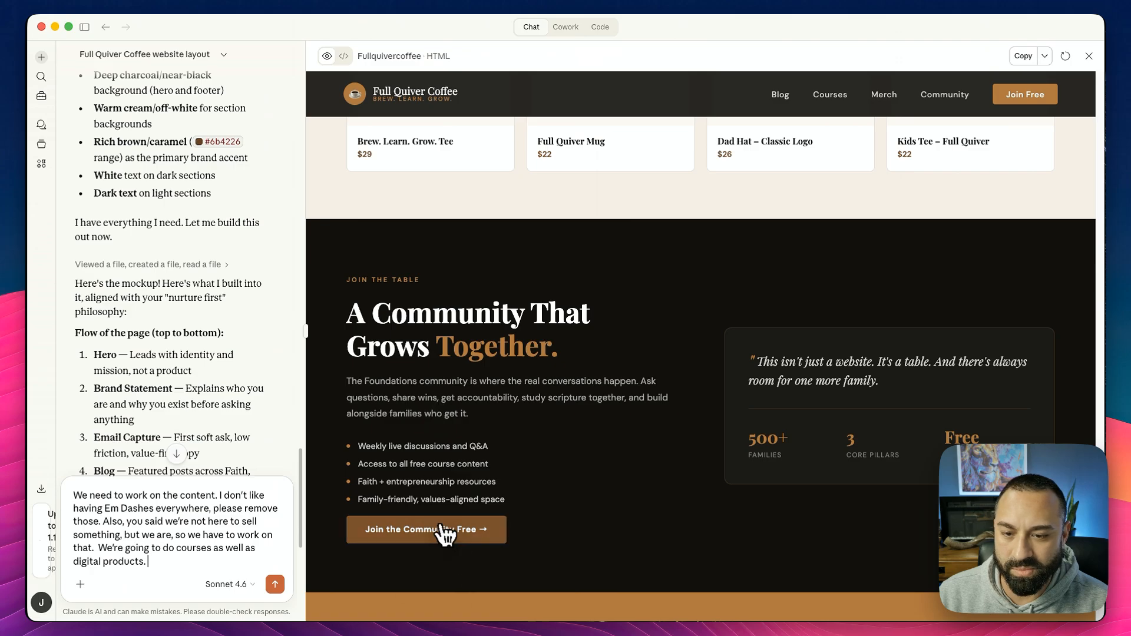
{"action": "type", "text": "The com"}
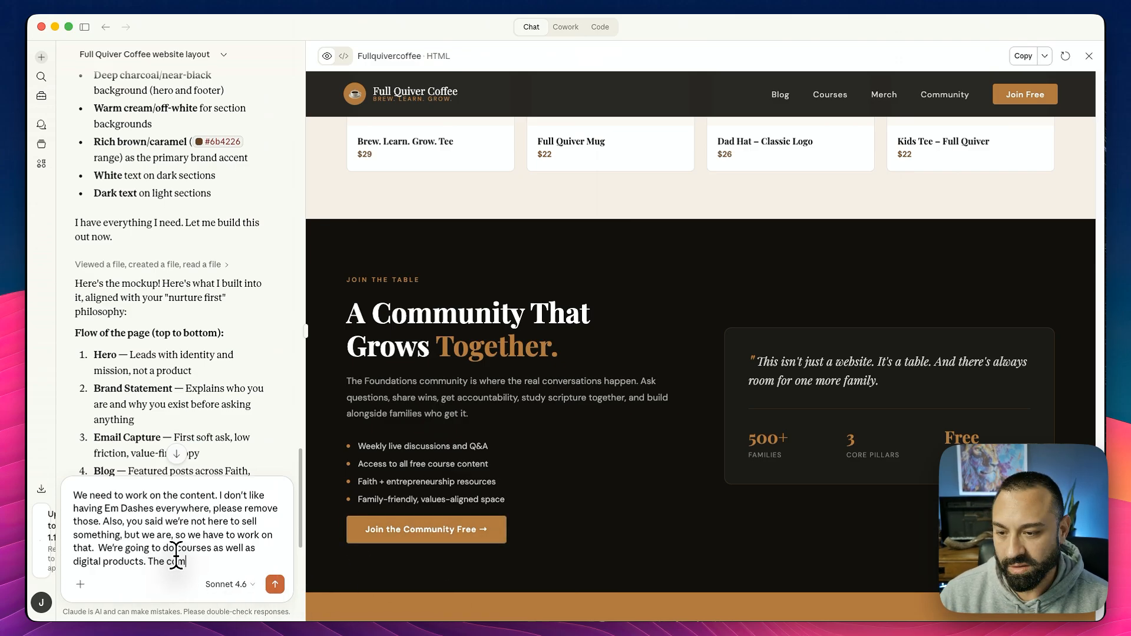
{"action": "type", "text": "munity isn't fre"}
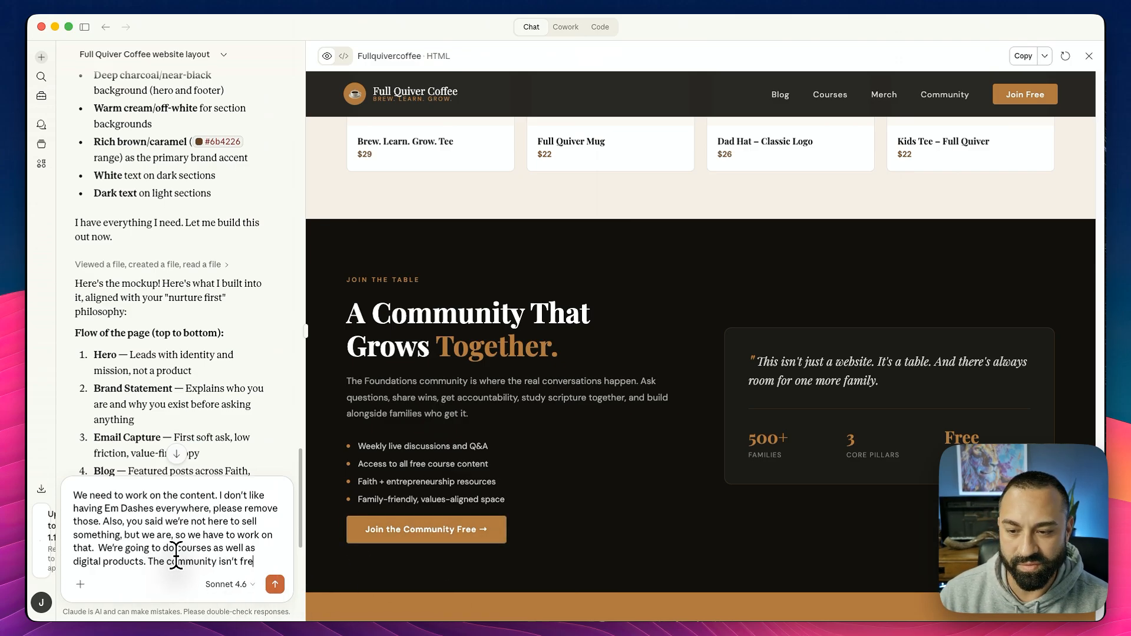
{"action": "type", "text": "e, so please don't sa"}
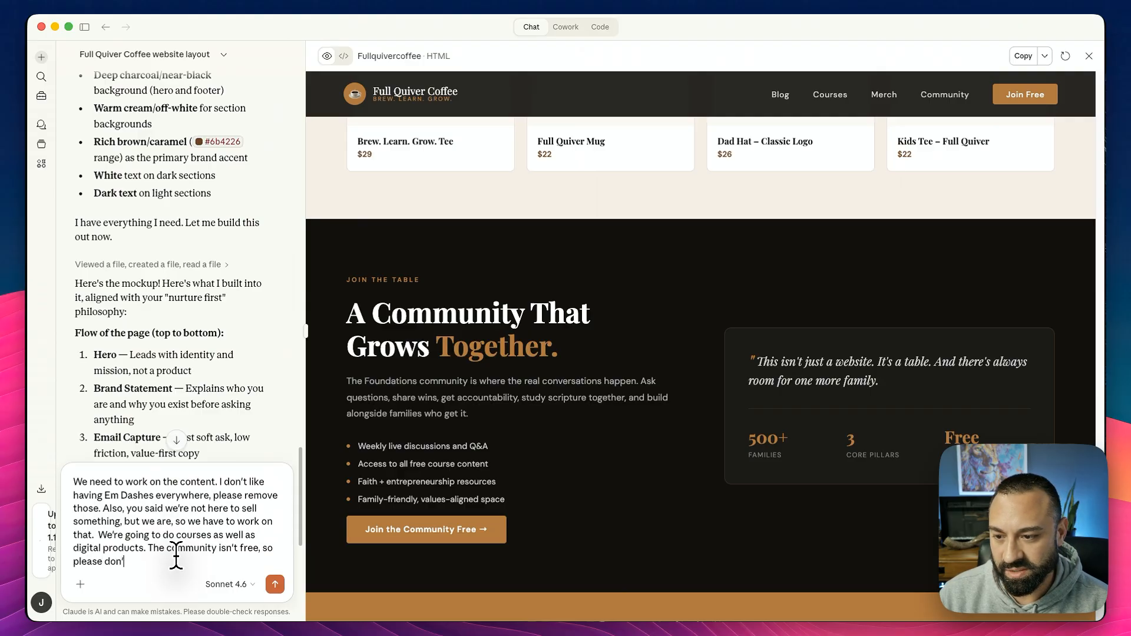
{"action": "type", "text": "y that."}
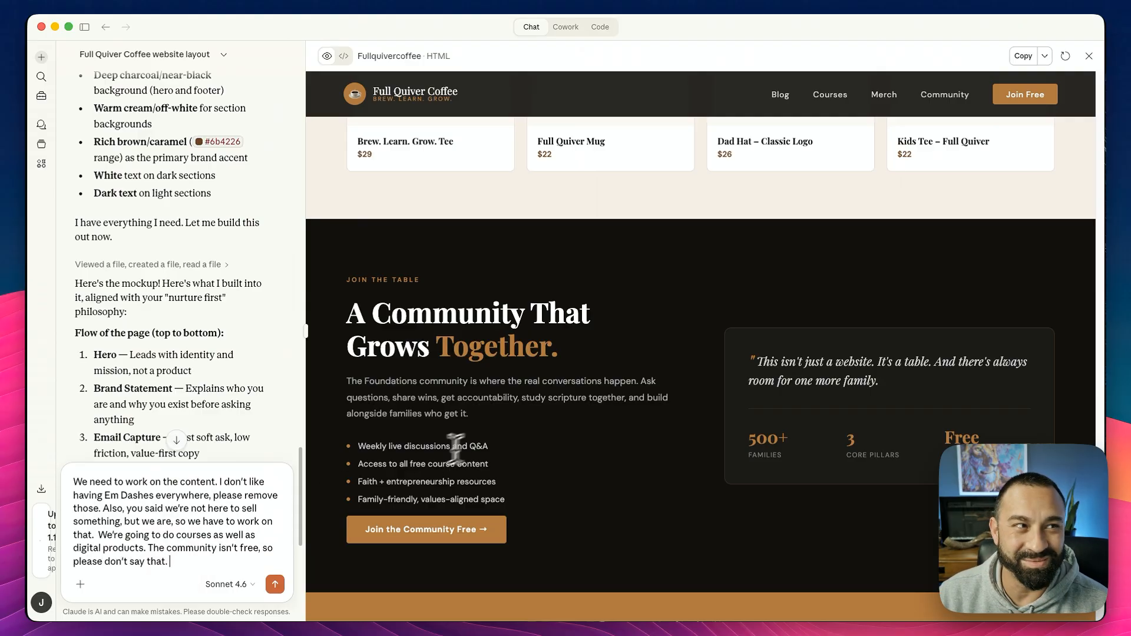
Step: Check the rest of the mockup, from the community section through the Psalm 127 banner to the footer
{"action": "scroll", "coordinate": [413, 429], "scroll_direction": "down", "scroll_amount": 3}
{"action": "scroll", "coordinate": [489, 427], "scroll_direction": "down", "scroll_amount": 2}
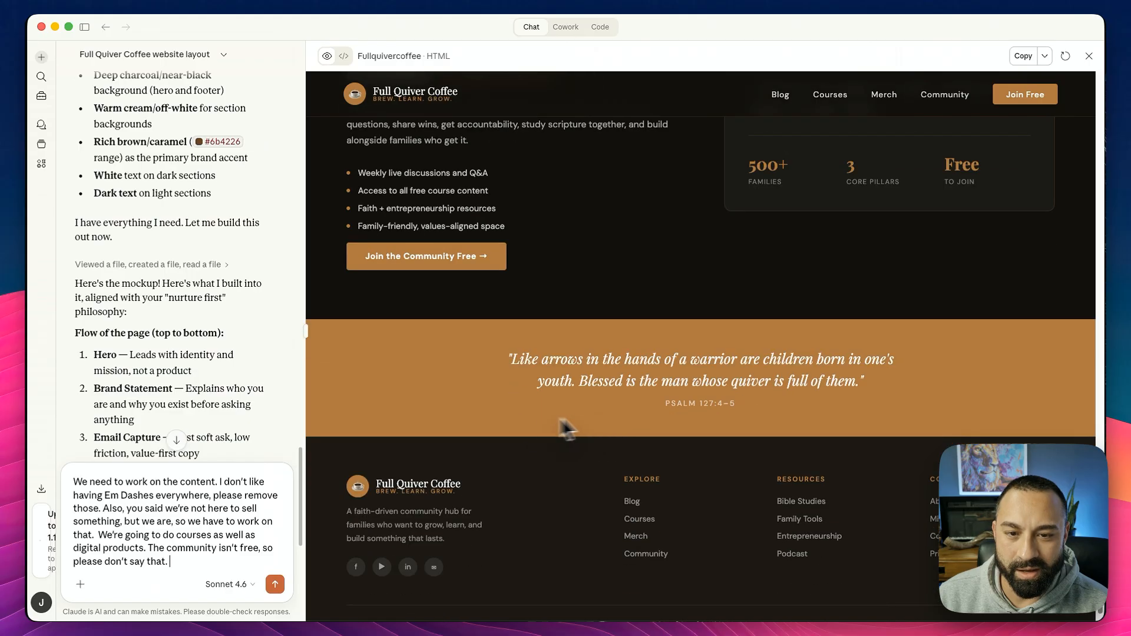
{"action": "scroll", "coordinate": [678, 353], "scroll_direction": "down", "scroll_amount": 1}
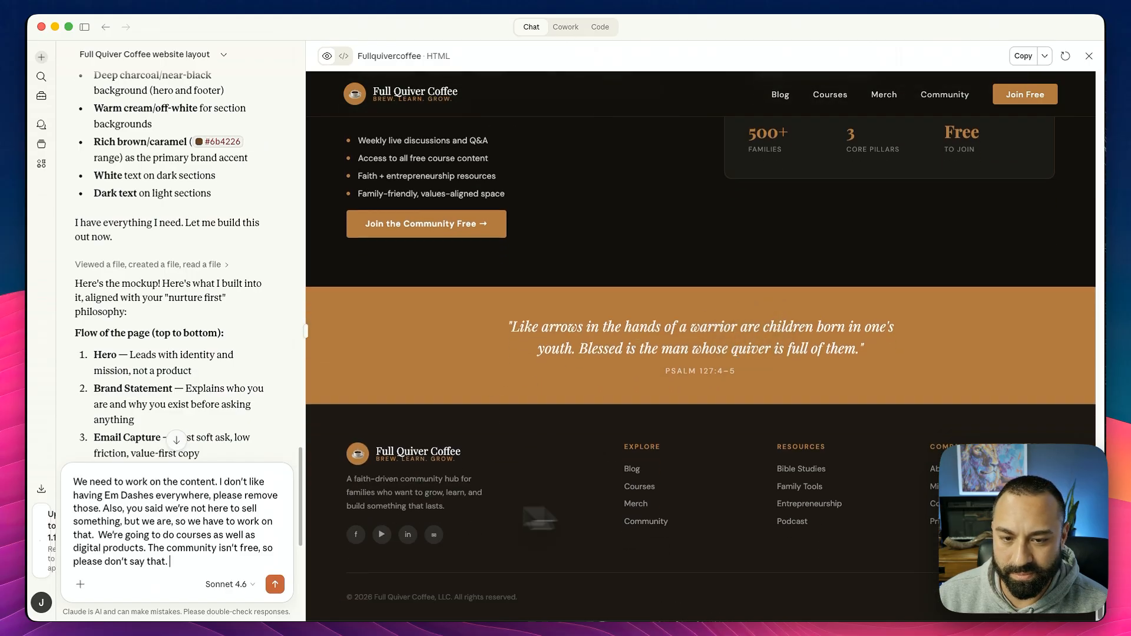
Step: Start a new paragraph at the end of the reply draft and widen the chat area beside the mockup preview
{"action": "left_click", "coordinate": [222, 552]}
{"action": "key", "text": "shift+Return"}
{"action": "key", "text": "shift+Return"}
{"action": "key", "text": "BackSpace"}
{"action": "key", "text": "BackSpace"}
{"action": "key", "text": "super+Down"}
{"action": "key", "text": "shift+Return"}
{"action": "key", "text": "shift+Return"}
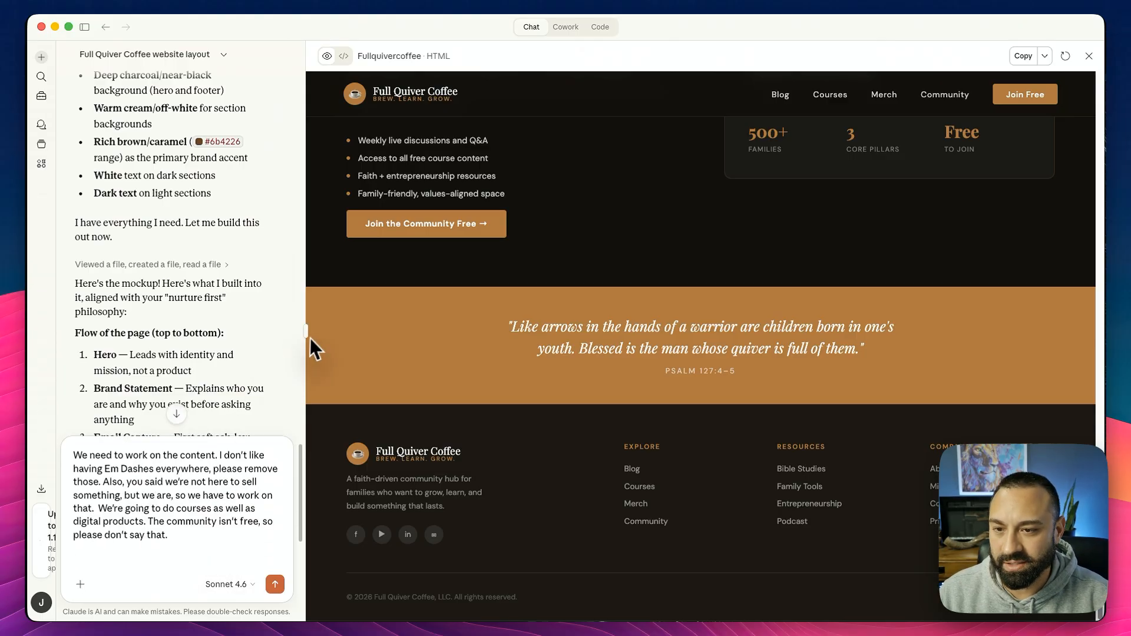
{"action": "left_click_drag", "start_coordinate": [305, 330], "coordinate": [917, 343]}
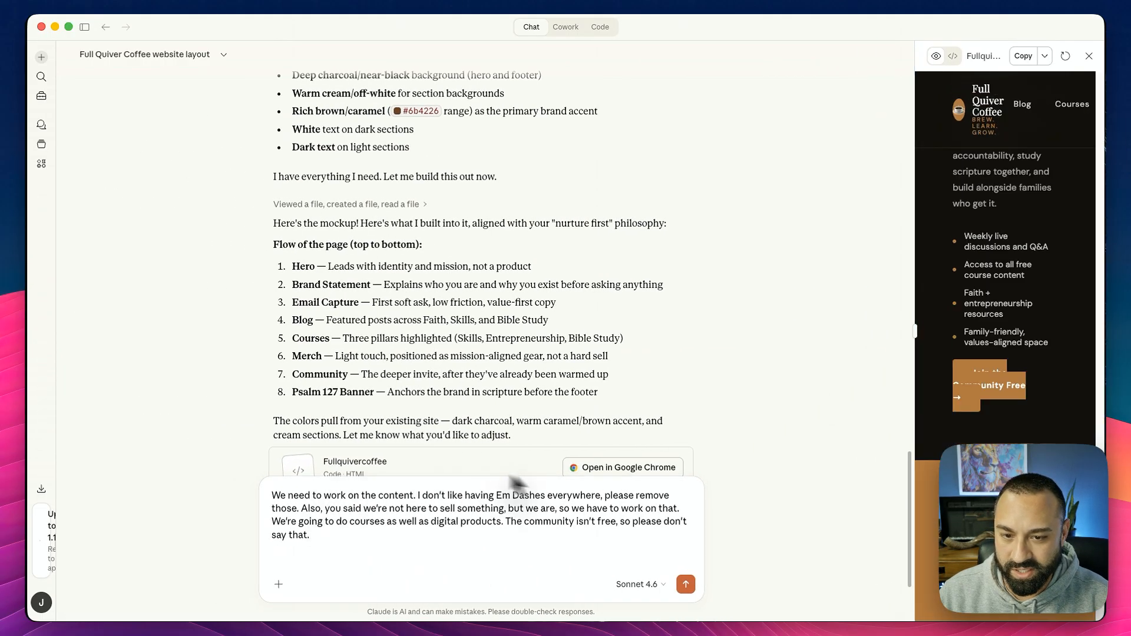
{"action": "left_click", "coordinate": [313, 550]}
{"action": "key", "text": "shift+Return"}
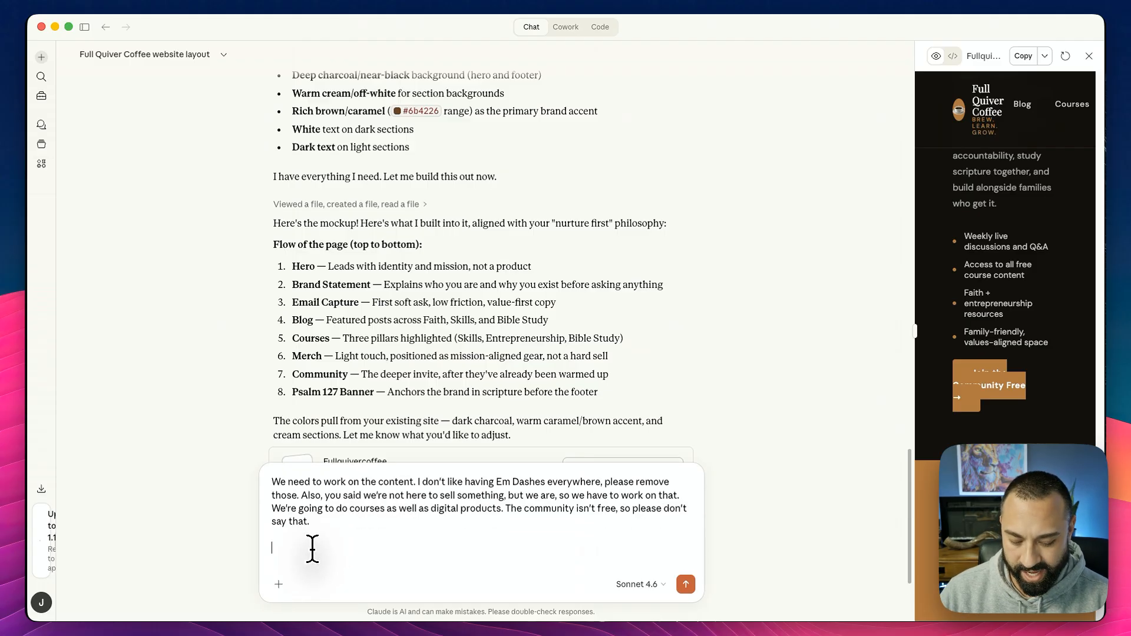
Step: Add to the draft that there are no images and ask for a service like unsplash to put in the proper images
{"action": "type", "text": "Tehre are no im"}
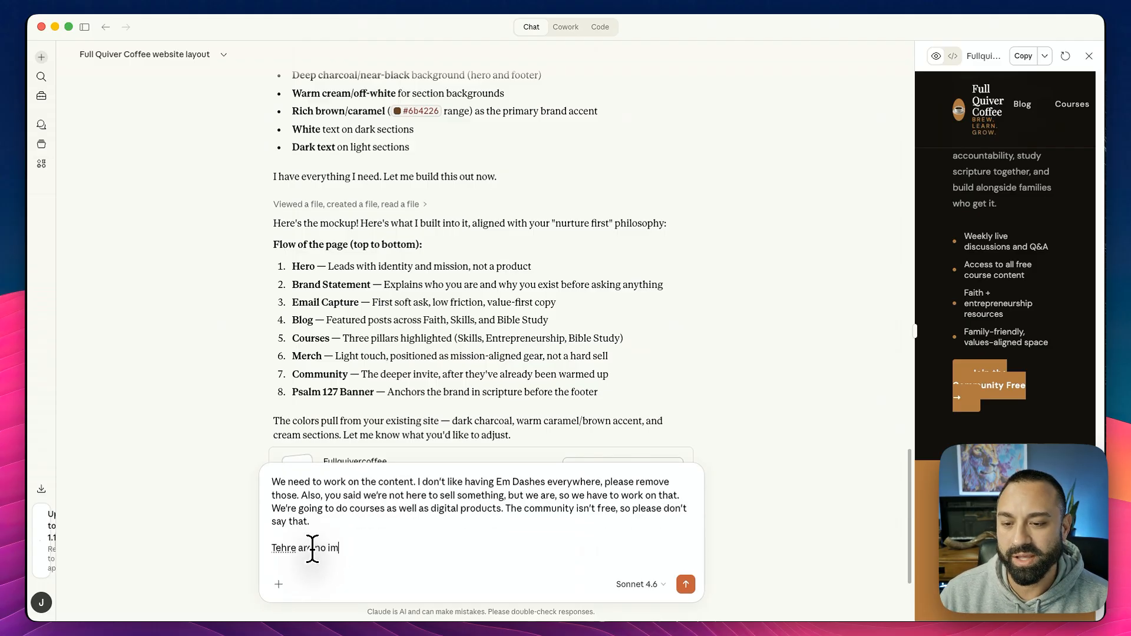
{"action": "type", "text": "ages, please use a "}
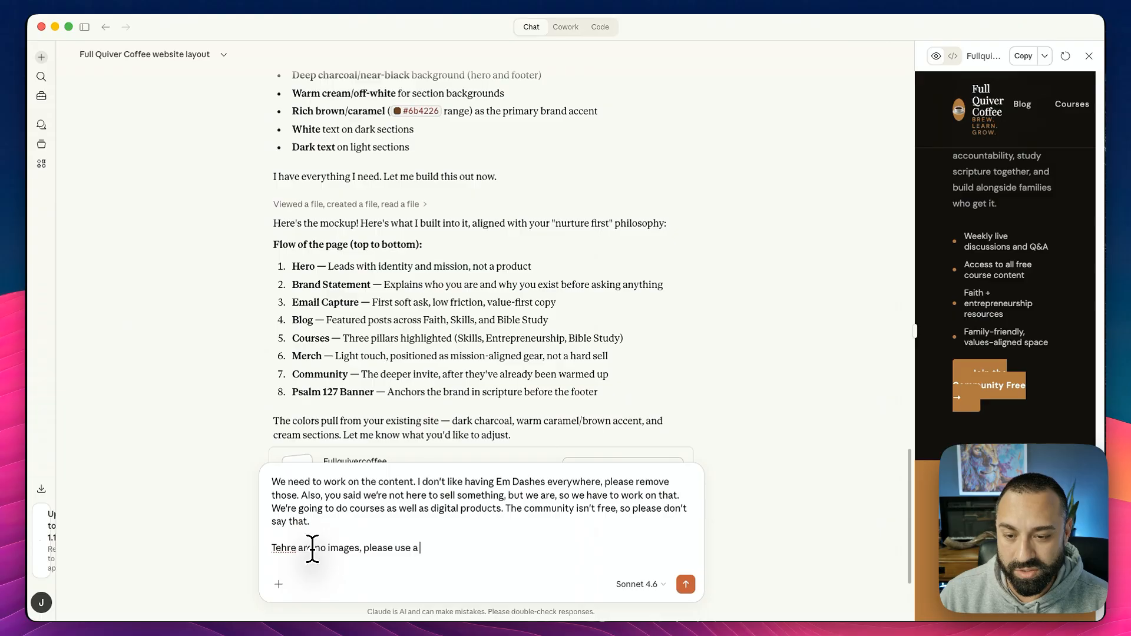
{"action": "type", "text": "service like unspla"}
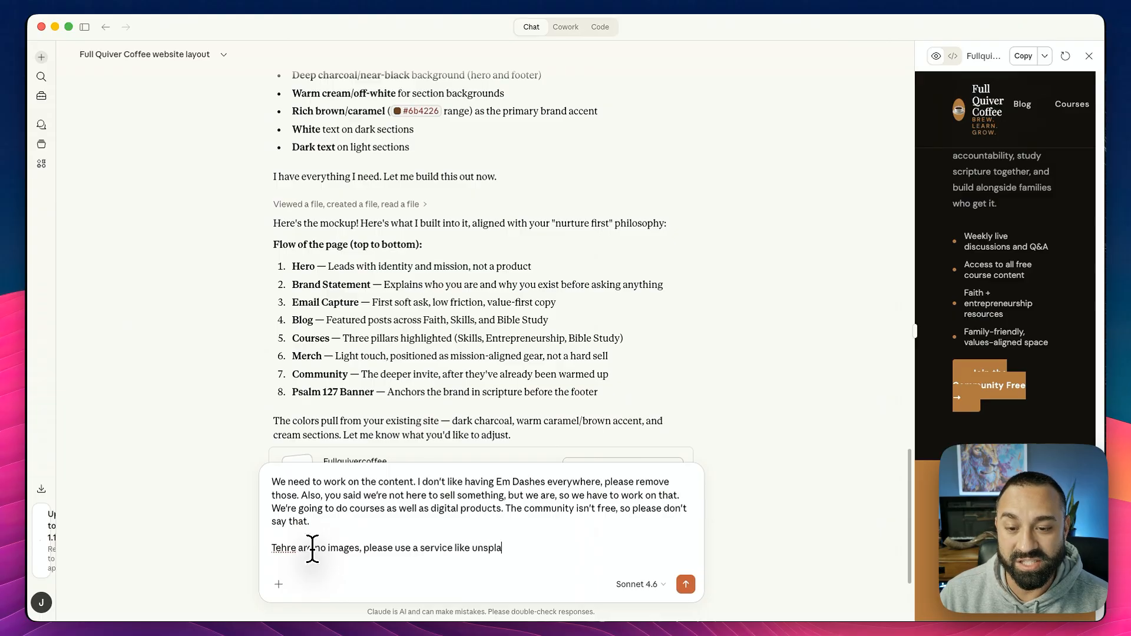
{"action": "type", "text": "sh to put"}
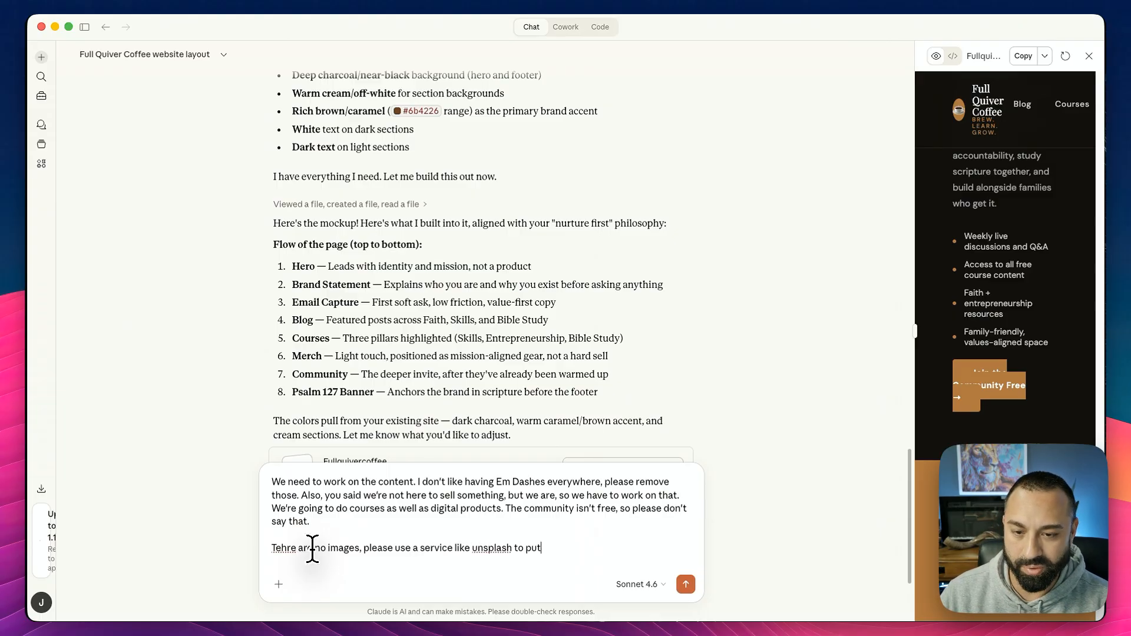
{"action": "type", "text": " in the proper images"}
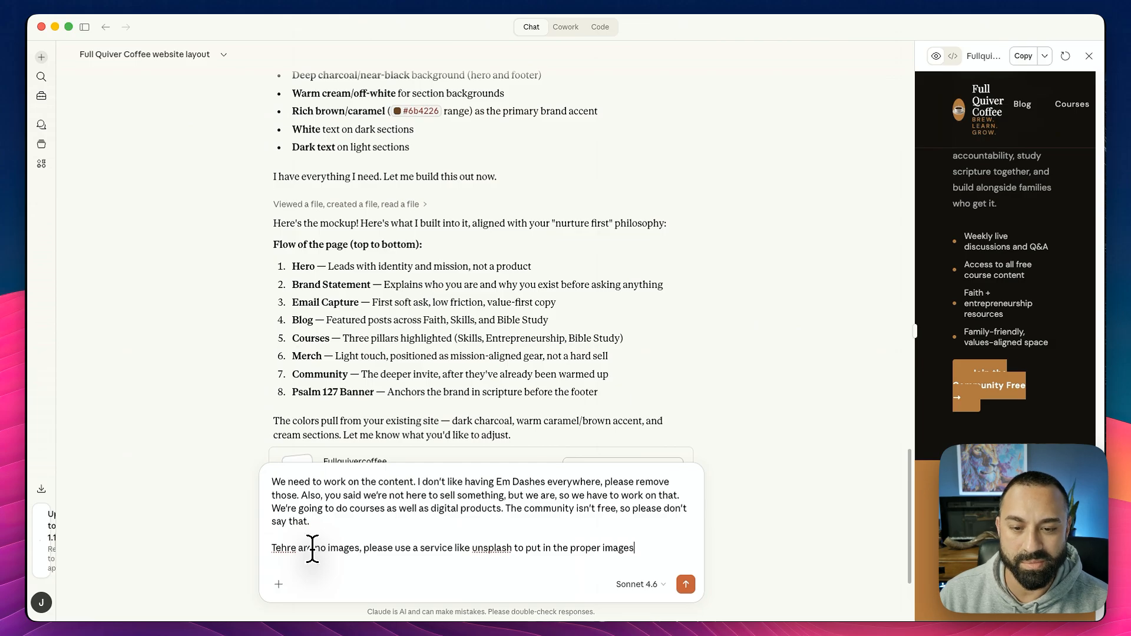
{"action": "type", "text": ". U"}
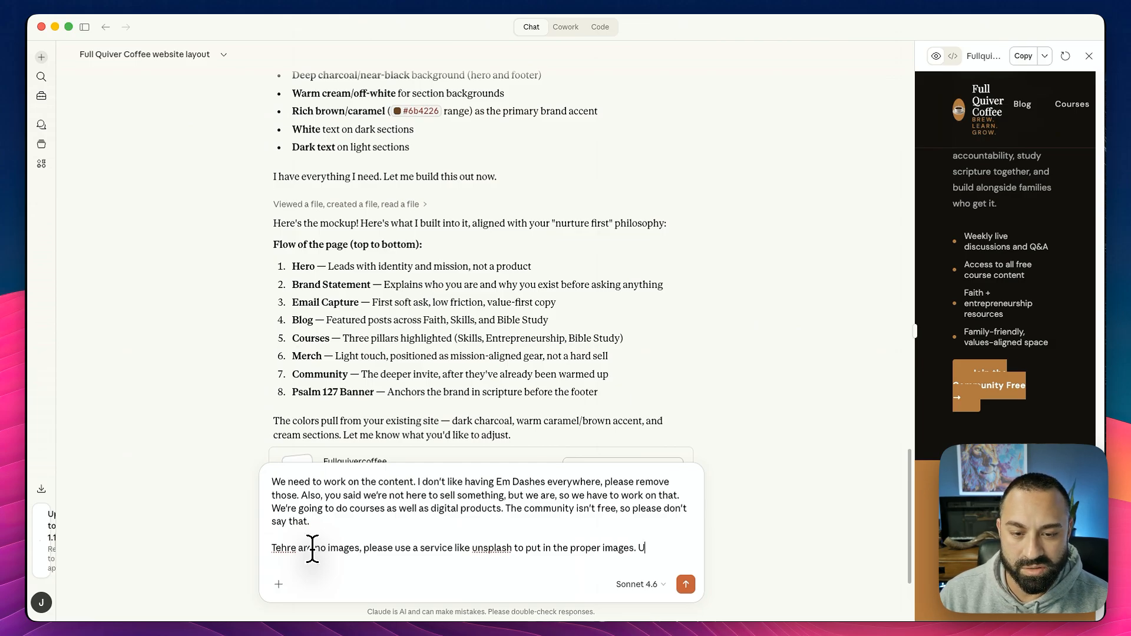
Step: Add to the draft that the images should be used as backgrounds and anywhere else Claude sees fit
{"action": "type", "text": "se them as backgrounds a"}
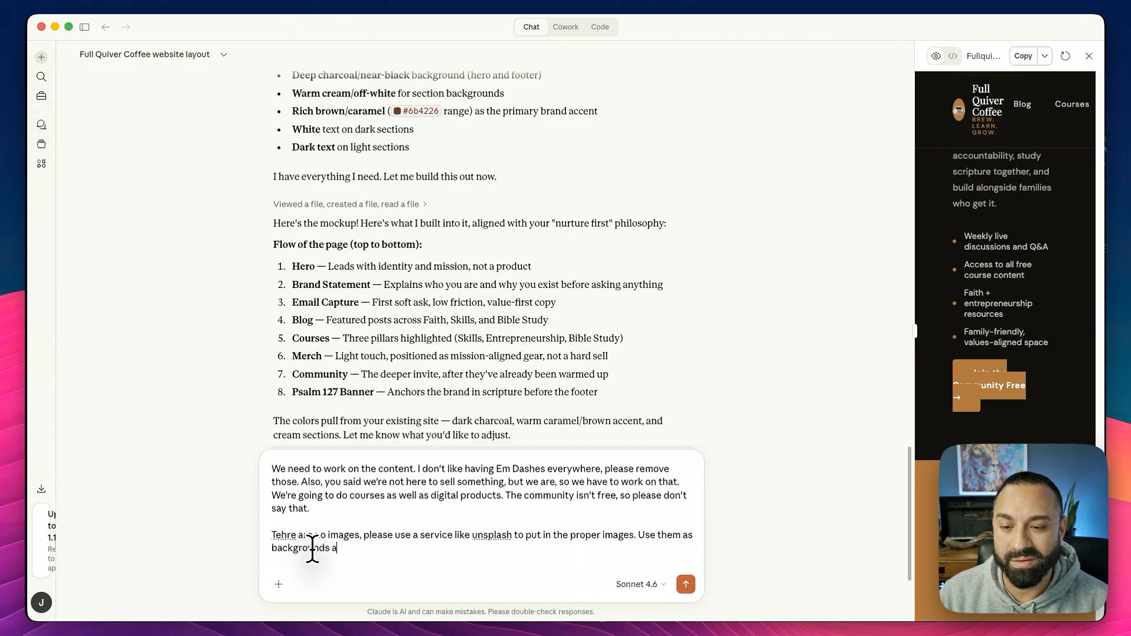
{"action": "type", "text": "nd anwyer"}
{"action": "key", "text": "BackSpace"}
{"action": "key", "text": "BackSpace"}
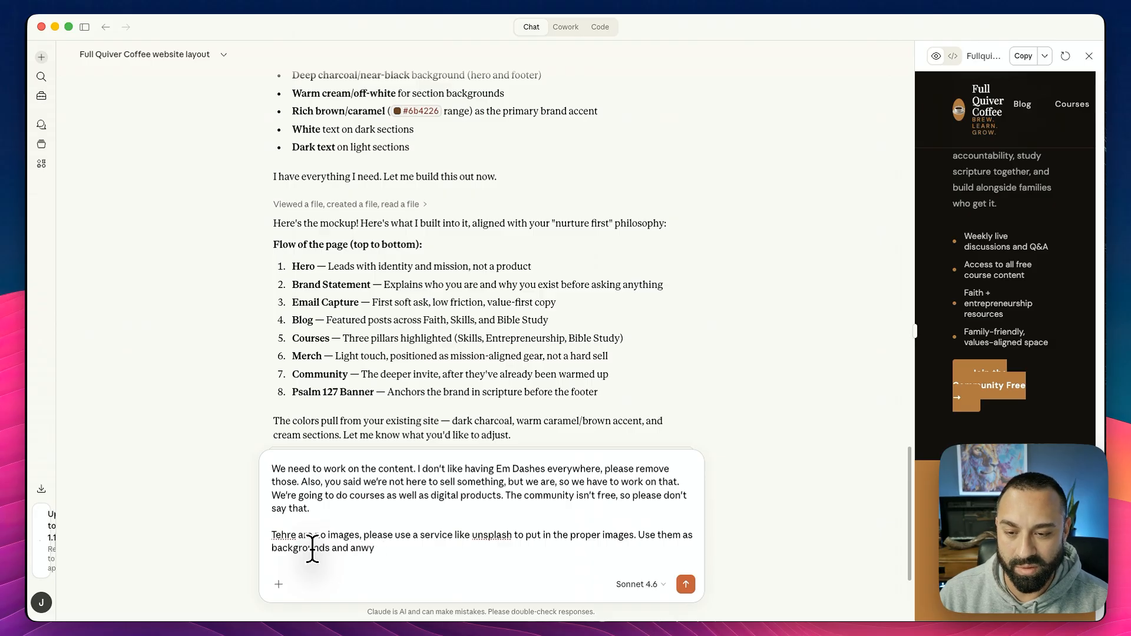
{"action": "type", "text": "ere else you see fit."}
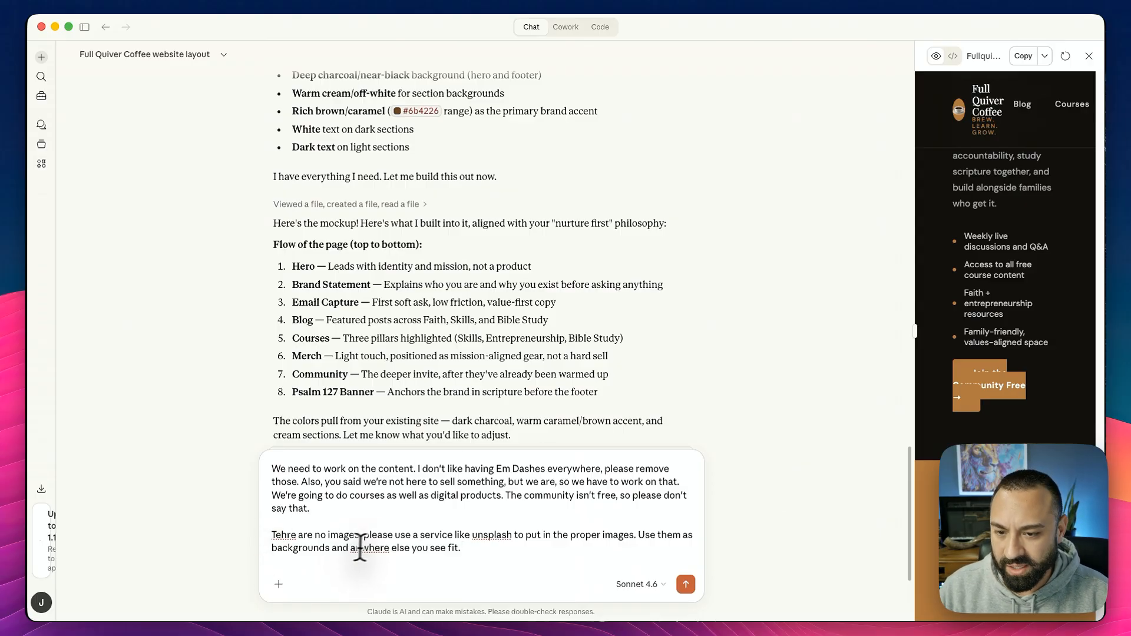
Step: Insert "(or pixabay, etc)" after "unsplash" in the draft and send the message to Claude
{"action": "left_click", "coordinate": [524, 534]}
{"action": "type", "text": "(or pixaba"}
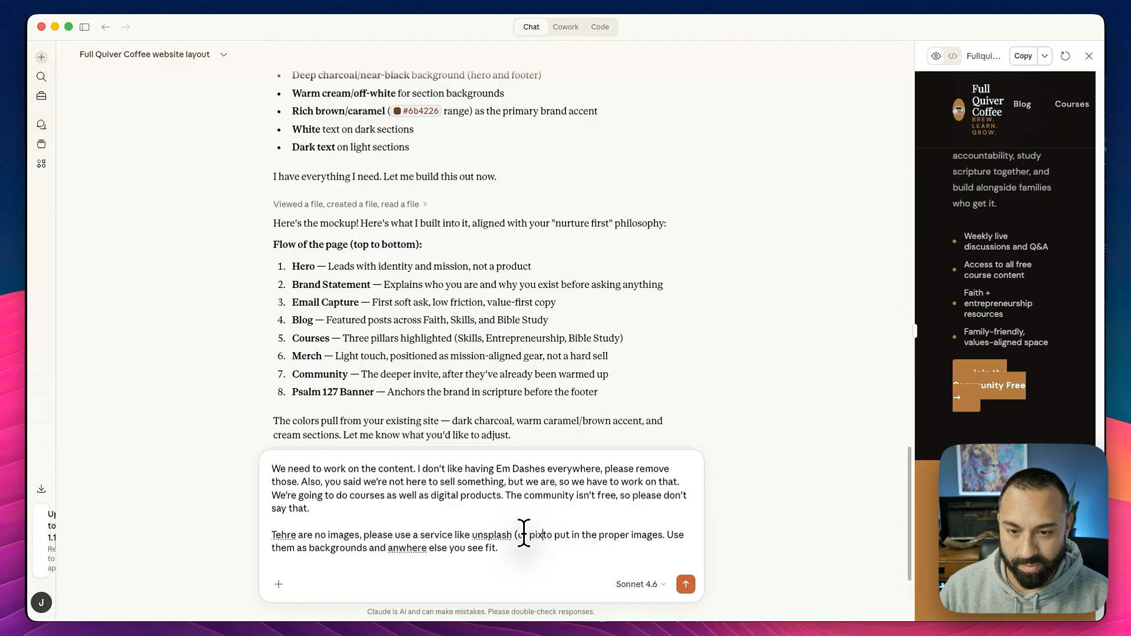
{"action": "type", "text": "y, etc)"}
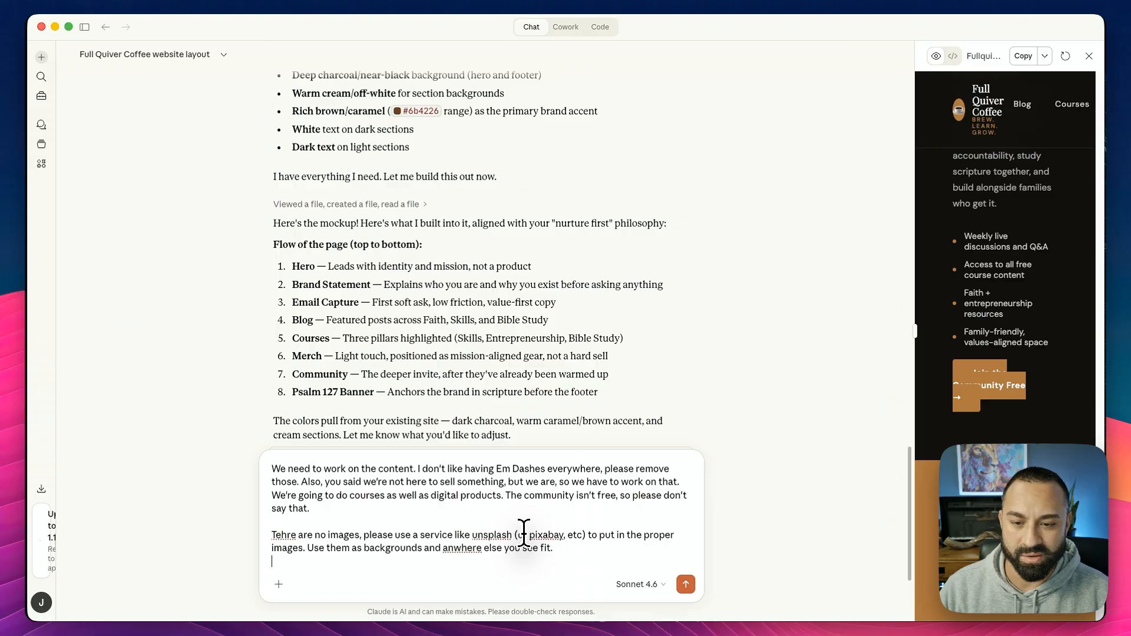
{"action": "key", "text": "Return"}
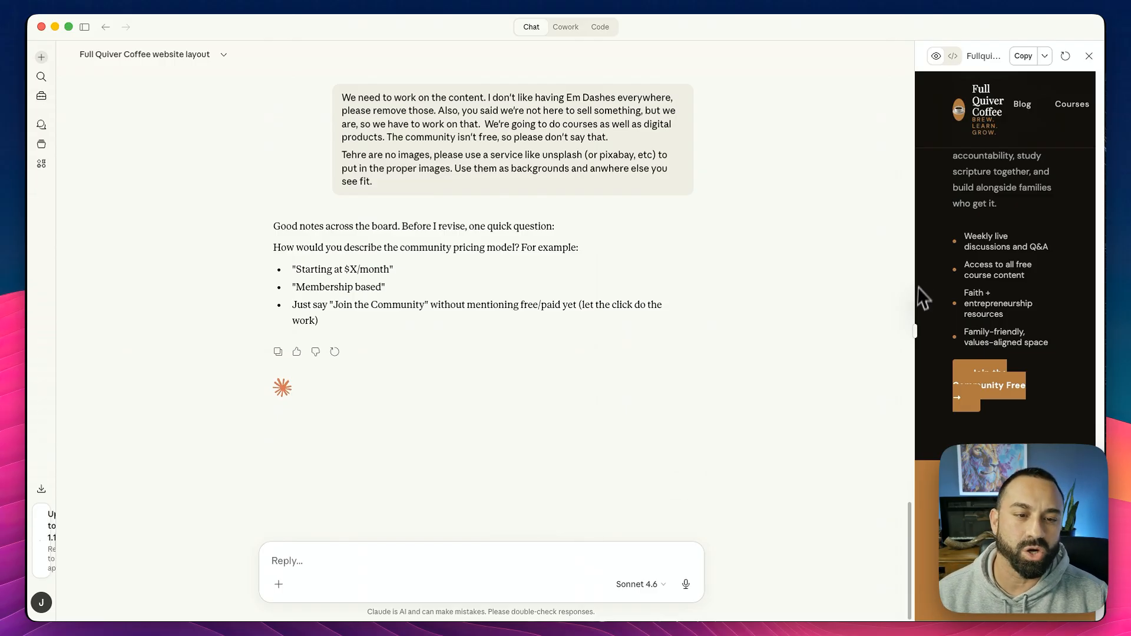
Step: Answer Claude's community pricing question by sending a reply to just say "Join the community"
{"action": "left_click_drag", "start_coordinate": [397, 299], "coordinate": [307, 330]}
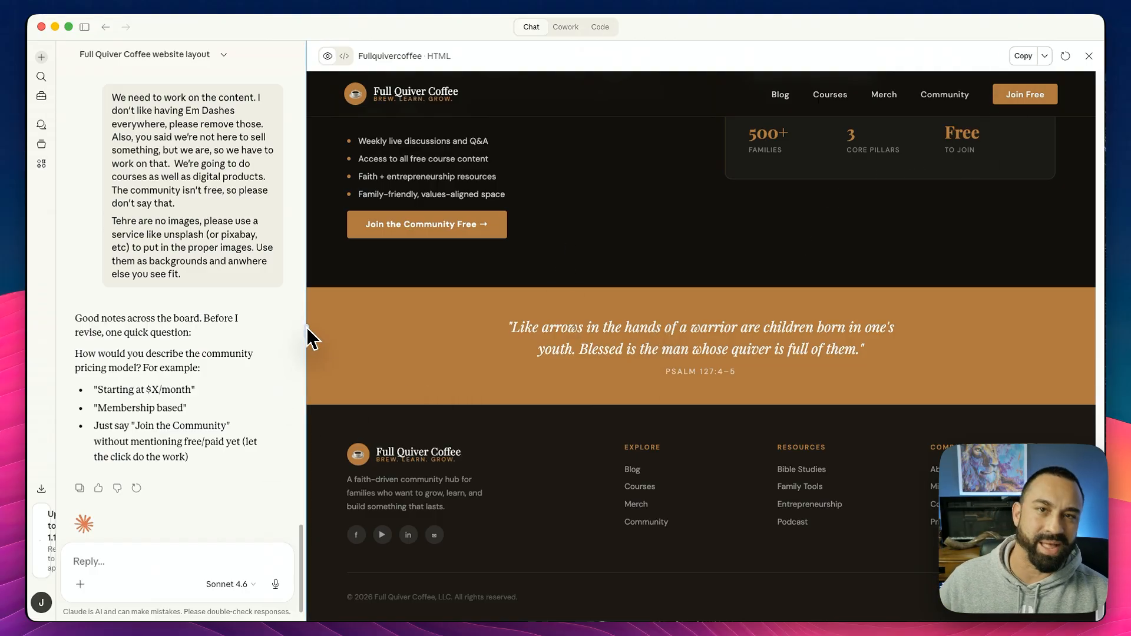
{"action": "left_click_drag", "start_coordinate": [310, 337], "coordinate": [767, 330]}
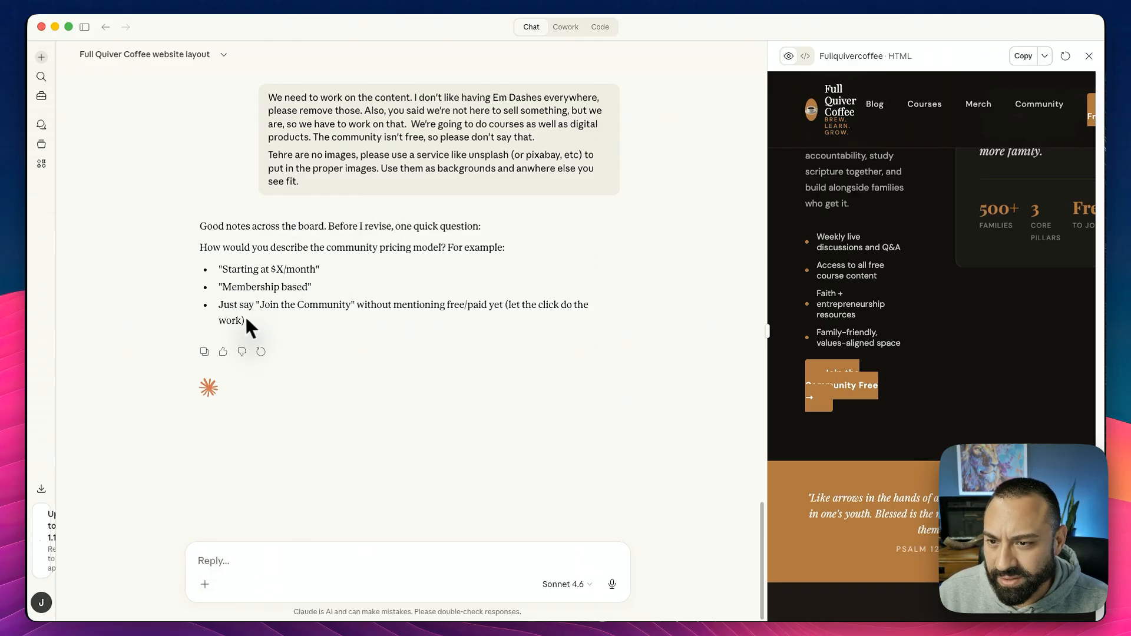
{"action": "left_click", "coordinate": [227, 558]}
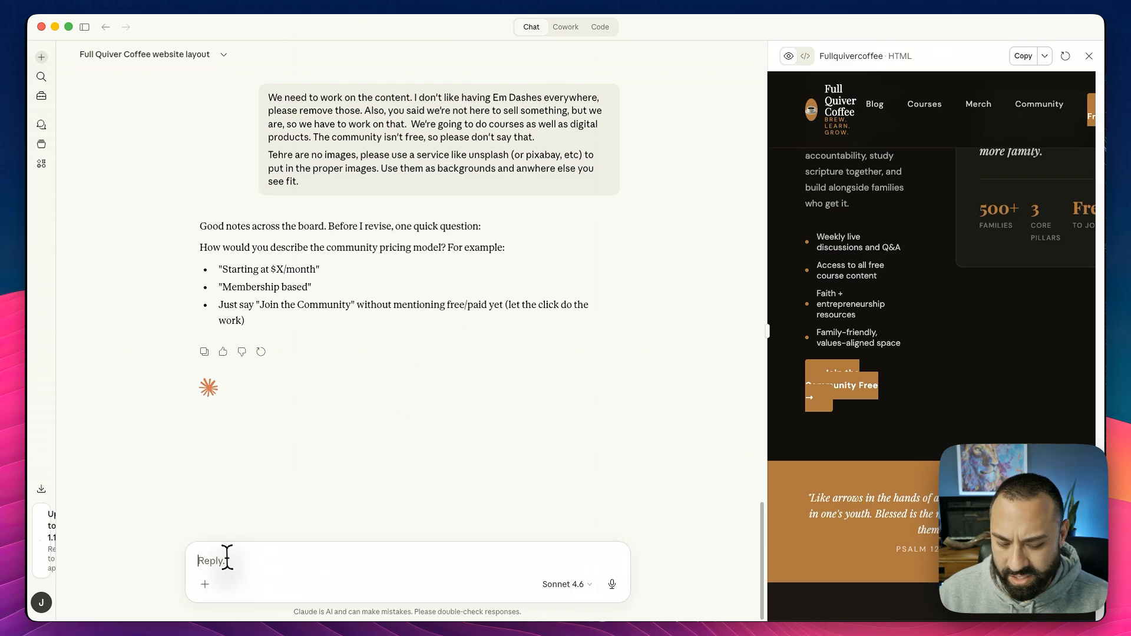
{"action": "type", "text": "Judst say Join teh community"}
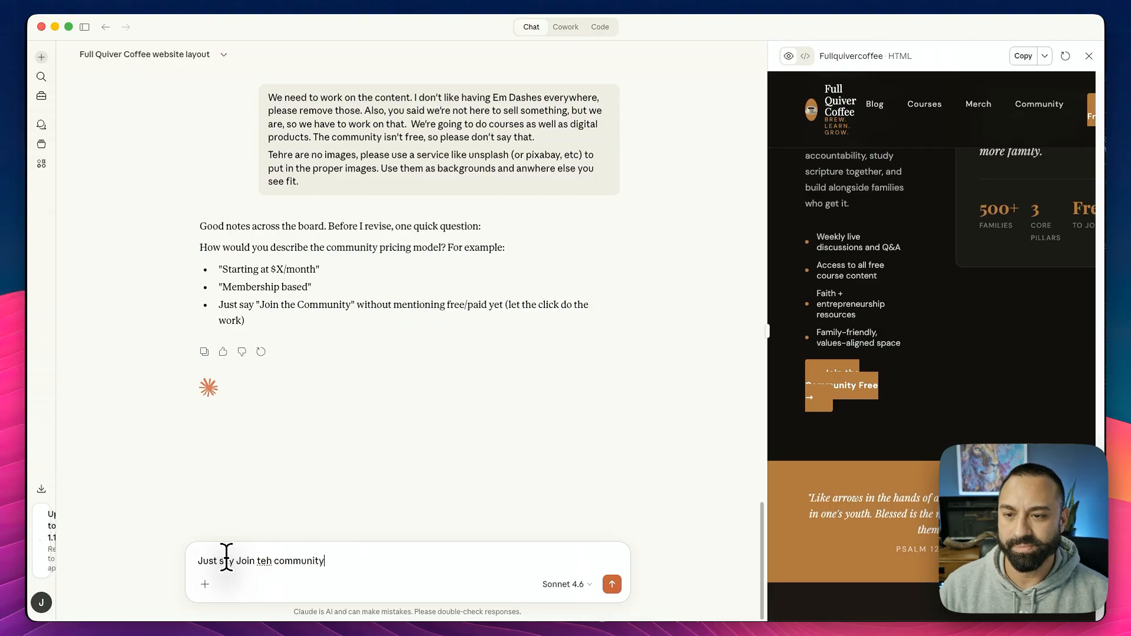
{"action": "key", "text": "Return"}
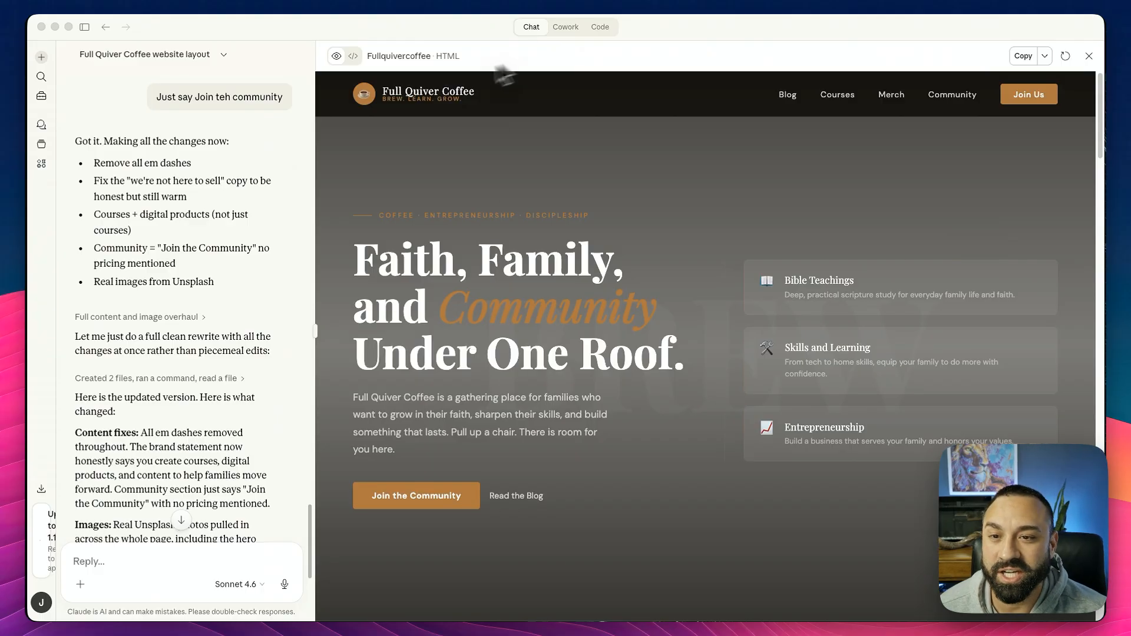
Step: Read Claude's summary of the content fixes, images and digital products row in the updated version
{"action": "scroll", "coordinate": [589, 330], "scroll_direction": "down", "scroll_amount": 1}
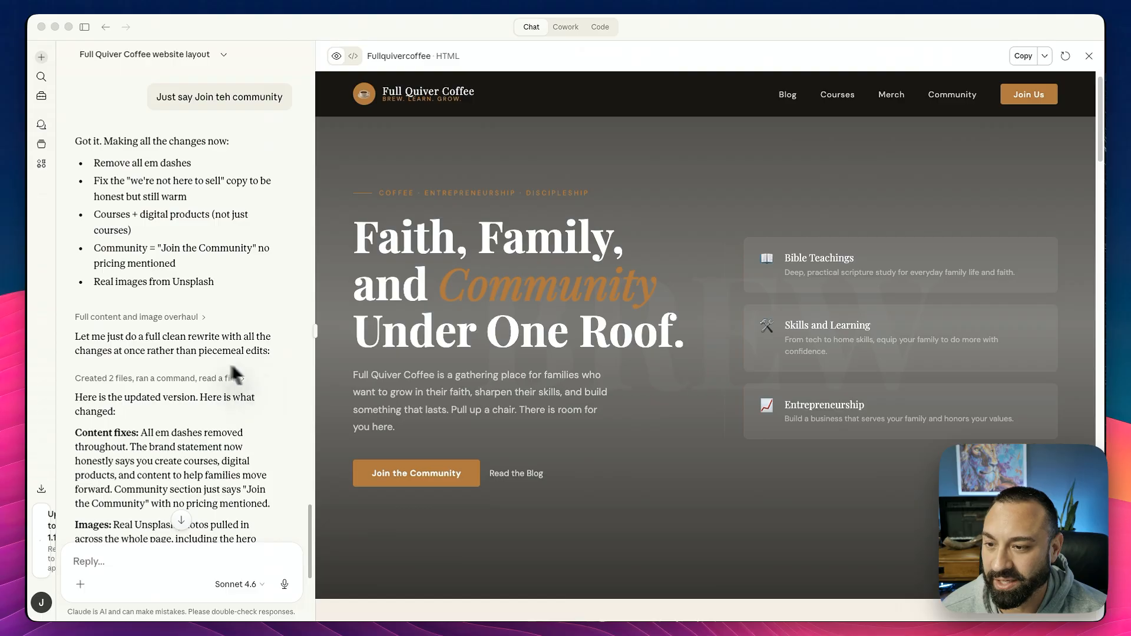
{"action": "scroll", "coordinate": [161, 370], "scroll_direction": "down", "scroll_amount": 2}
{"action": "scroll", "coordinate": [162, 370], "scroll_direction": "down", "scroll_amount": 3}
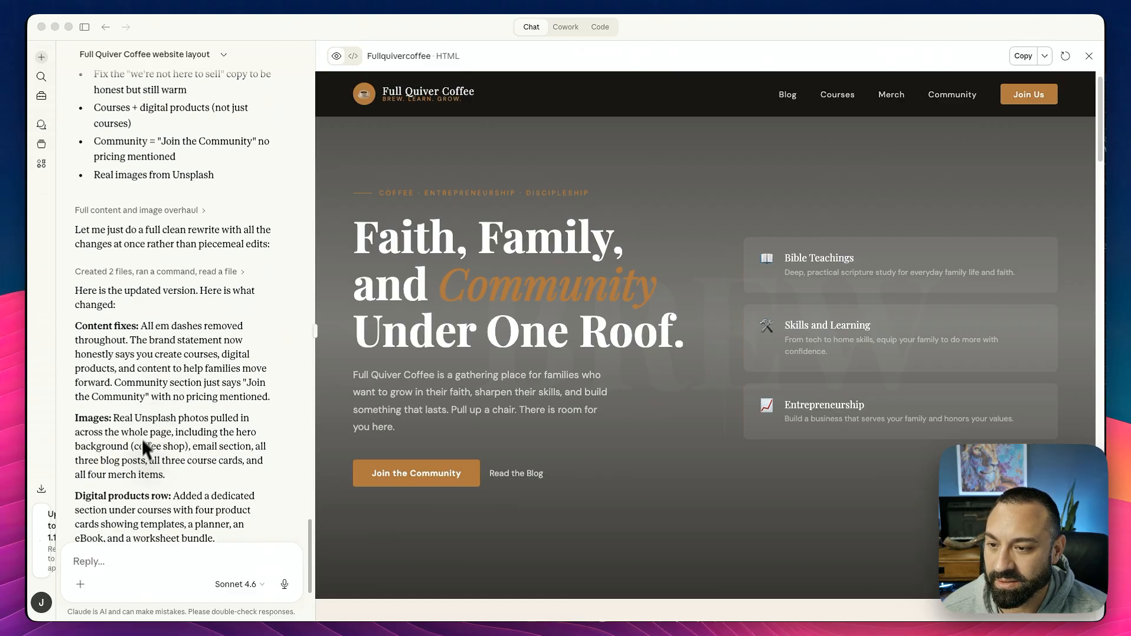
{"action": "scroll", "coordinate": [188, 436], "scroll_direction": "down", "scroll_amount": 2}
{"action": "scroll", "coordinate": [598, 346], "scroll_direction": "down", "scroll_amount": 5}
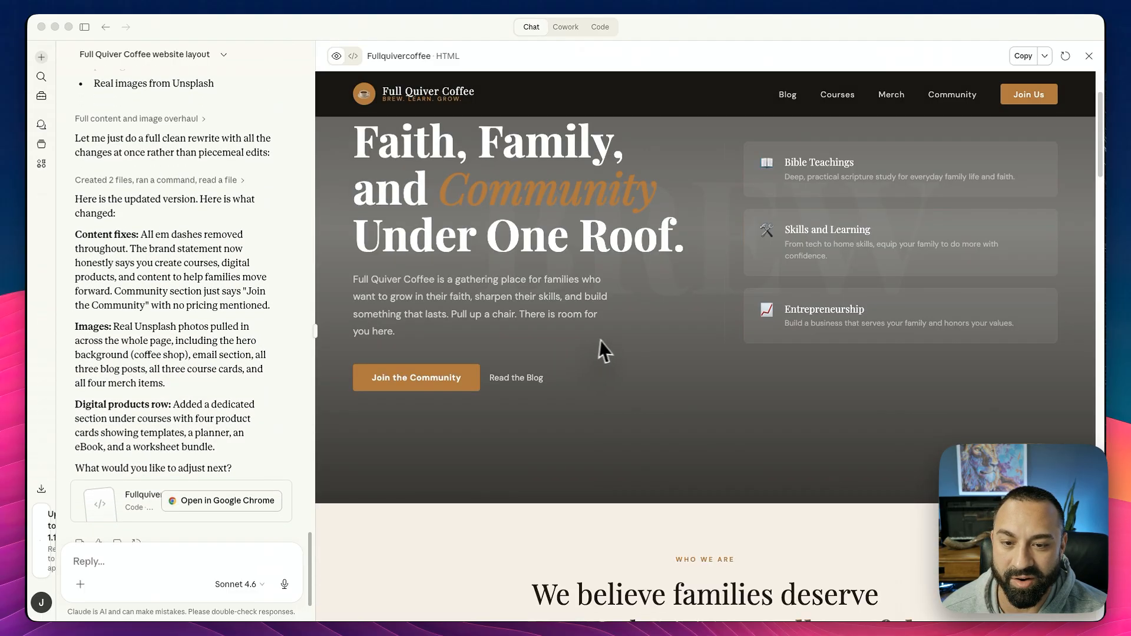
Step: Review the revised mockup preview from the hero through the sign-up, blog, courses, digital products and merch sections
{"action": "scroll", "coordinate": [695, 336], "scroll_direction": "down", "scroll_amount": 2}
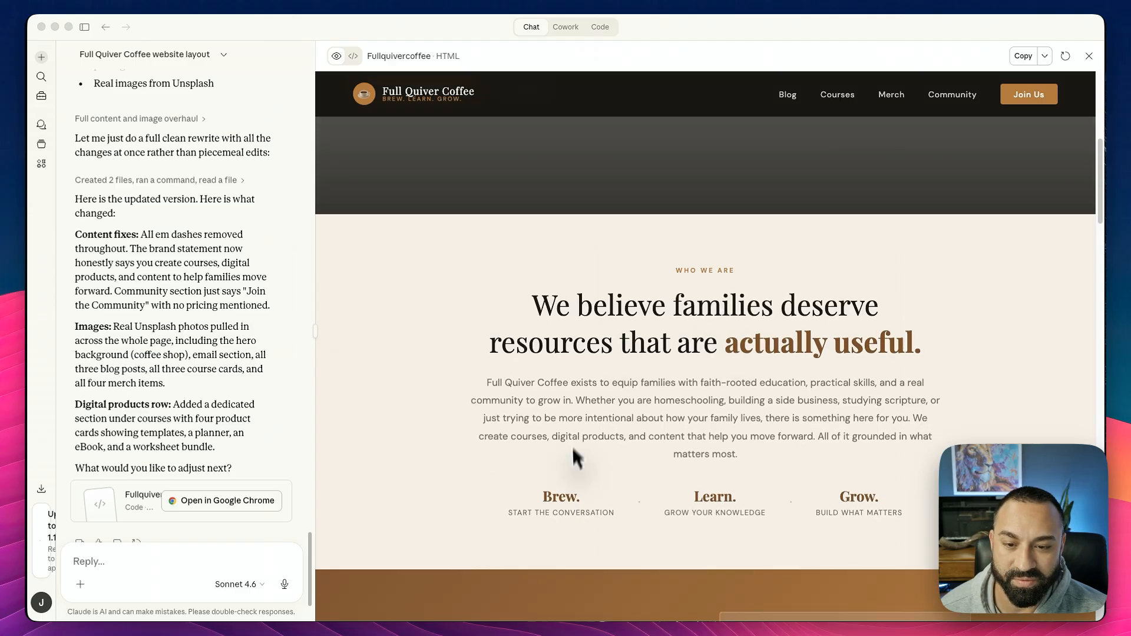
{"action": "scroll", "coordinate": [689, 417], "scroll_direction": "down", "scroll_amount": 10}
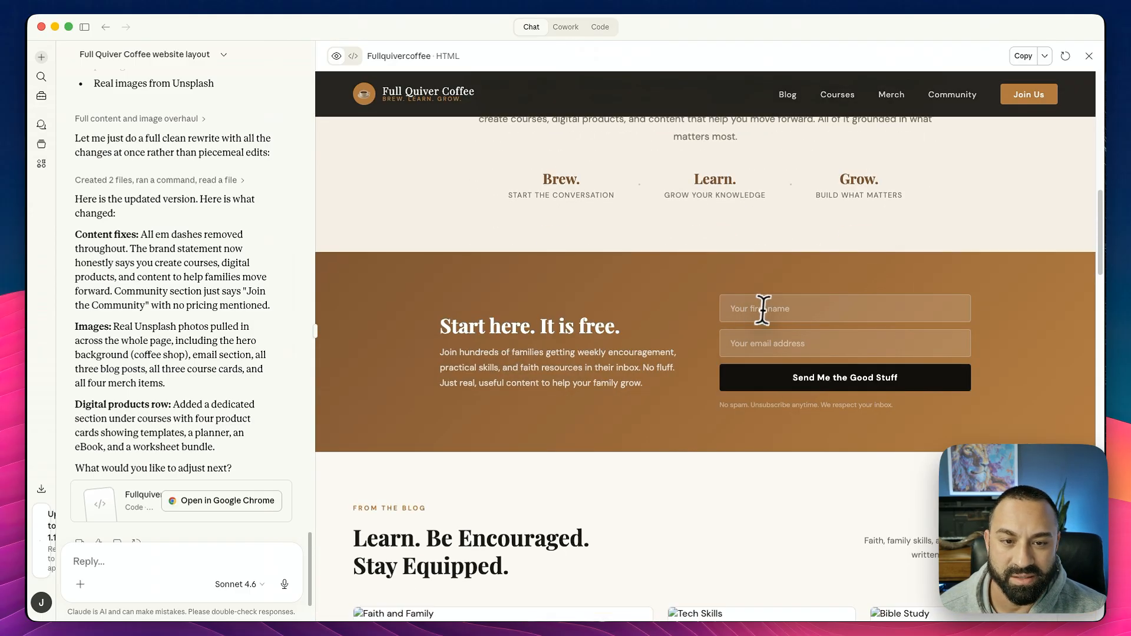
{"action": "scroll", "coordinate": [805, 333], "scroll_direction": "down", "scroll_amount": 8}
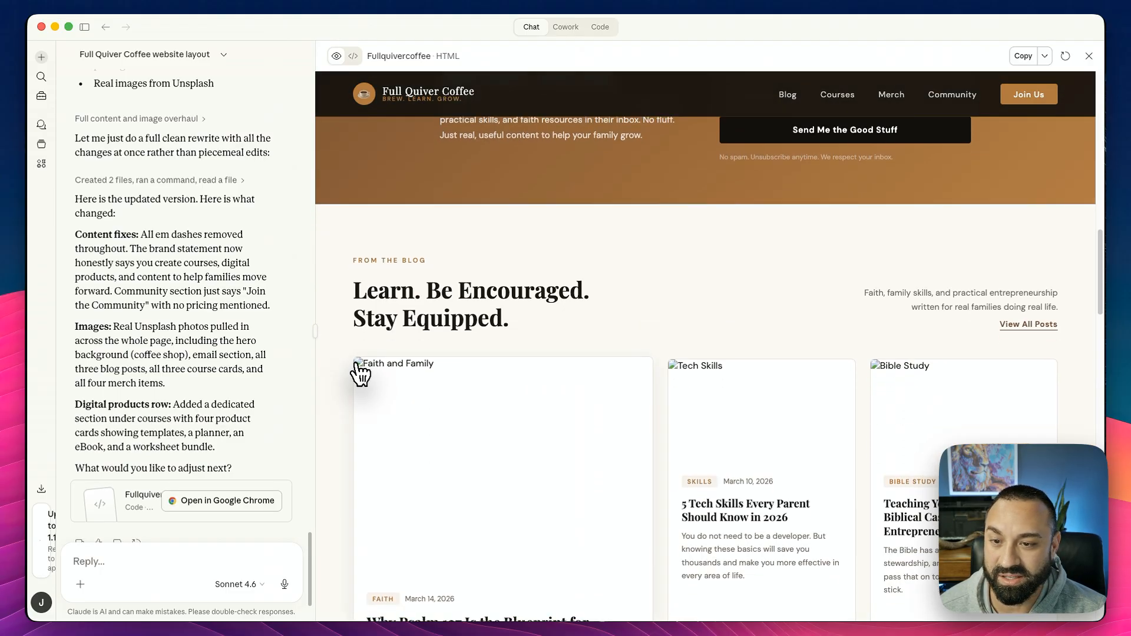
{"action": "scroll", "coordinate": [373, 379], "scroll_direction": "down", "scroll_amount": 2}
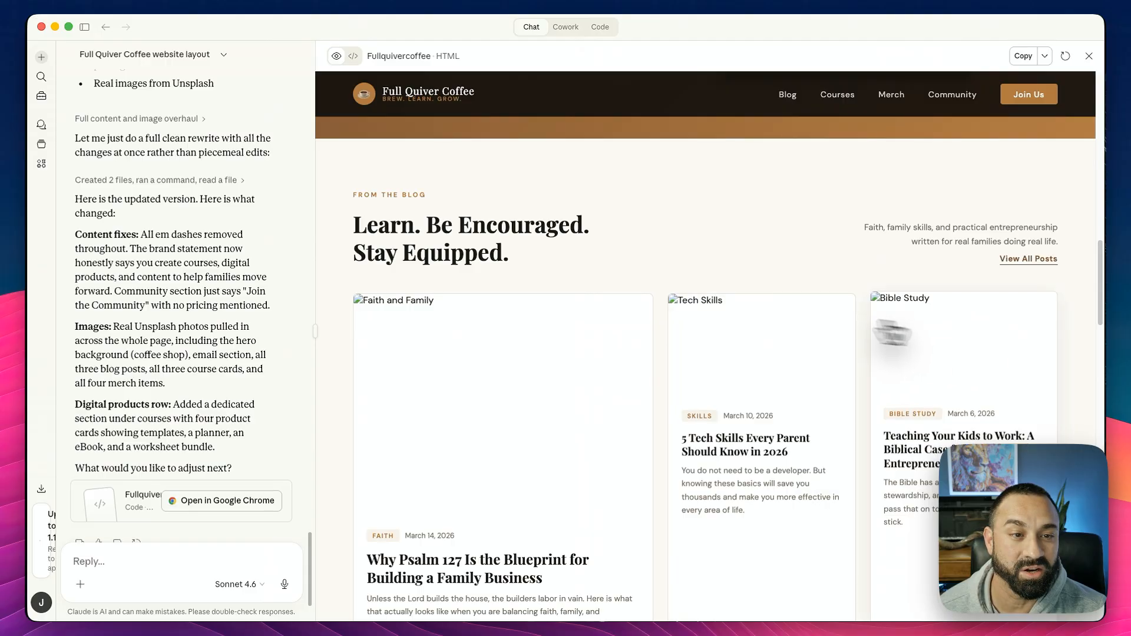
{"action": "scroll", "coordinate": [675, 330], "scroll_direction": "down", "scroll_amount": 11}
{"action": "scroll", "coordinate": [664, 318], "scroll_direction": "down", "scroll_amount": 7}
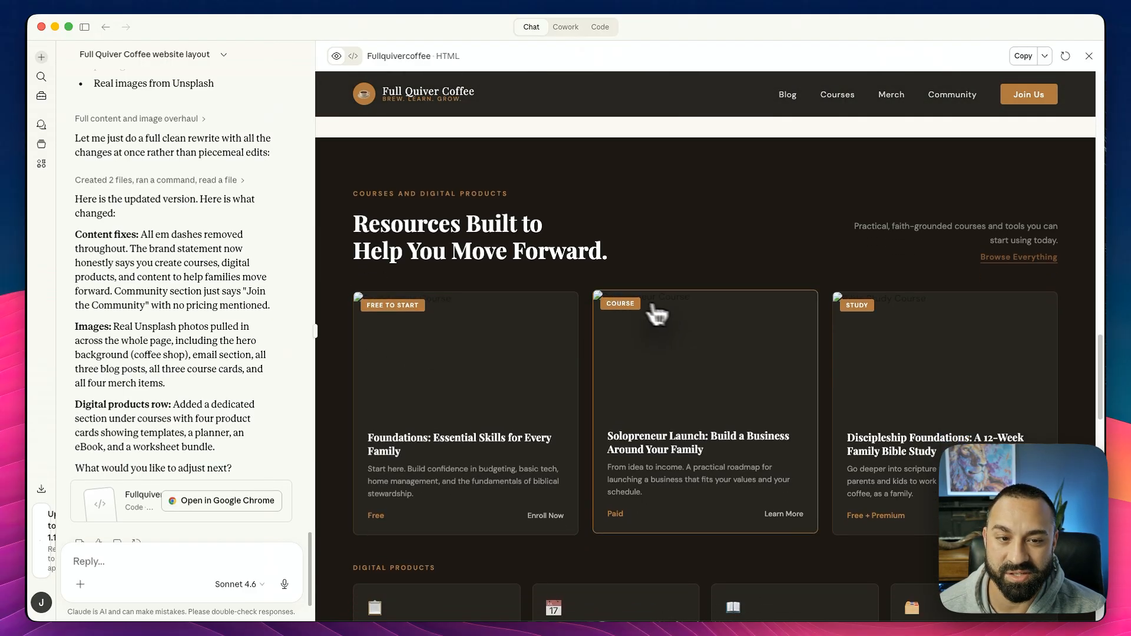
{"action": "scroll", "coordinate": [860, 330], "scroll_direction": "down", "scroll_amount": 7}
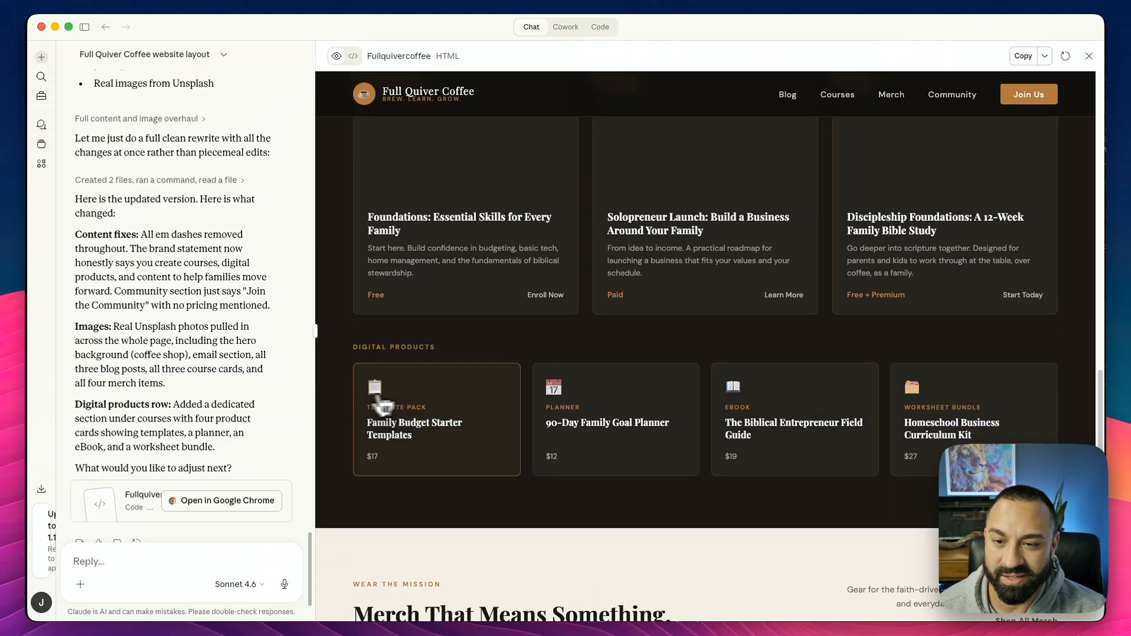
{"action": "scroll", "coordinate": [649, 365], "scroll_direction": "down", "scroll_amount": 9}
{"action": "scroll", "coordinate": [384, 379], "scroll_direction": "down", "scroll_amount": 13}
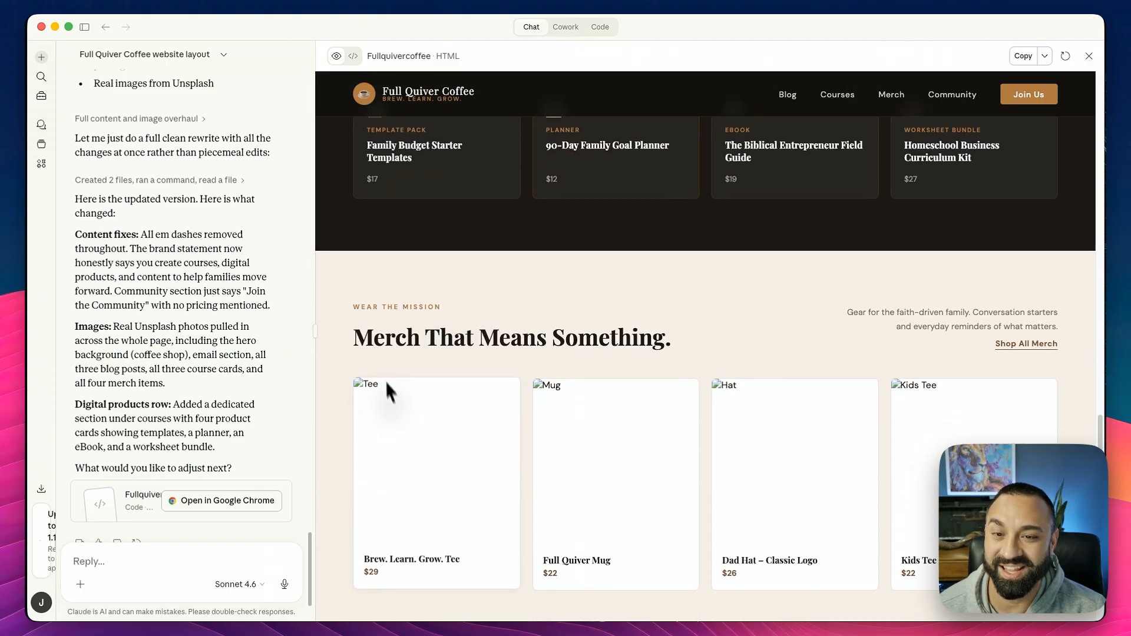
{"action": "scroll", "coordinate": [777, 360], "scroll_direction": "down", "scroll_amount": 12}
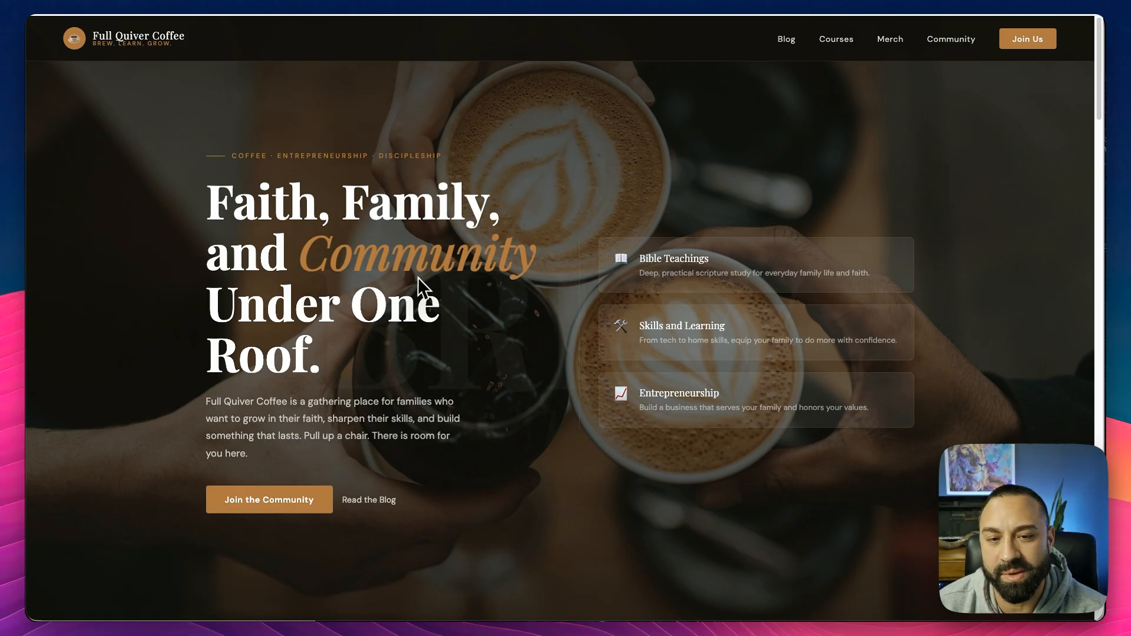
Step: Review the full-page mockup in the browser from the hero through the who-we-are, sign-up, blog, courses and digital products sections
{"action": "scroll", "coordinate": [577, 282], "scroll_direction": "down", "scroll_amount": 2}
{"action": "scroll", "coordinate": [578, 282], "scroll_direction": "down", "scroll_amount": 10}
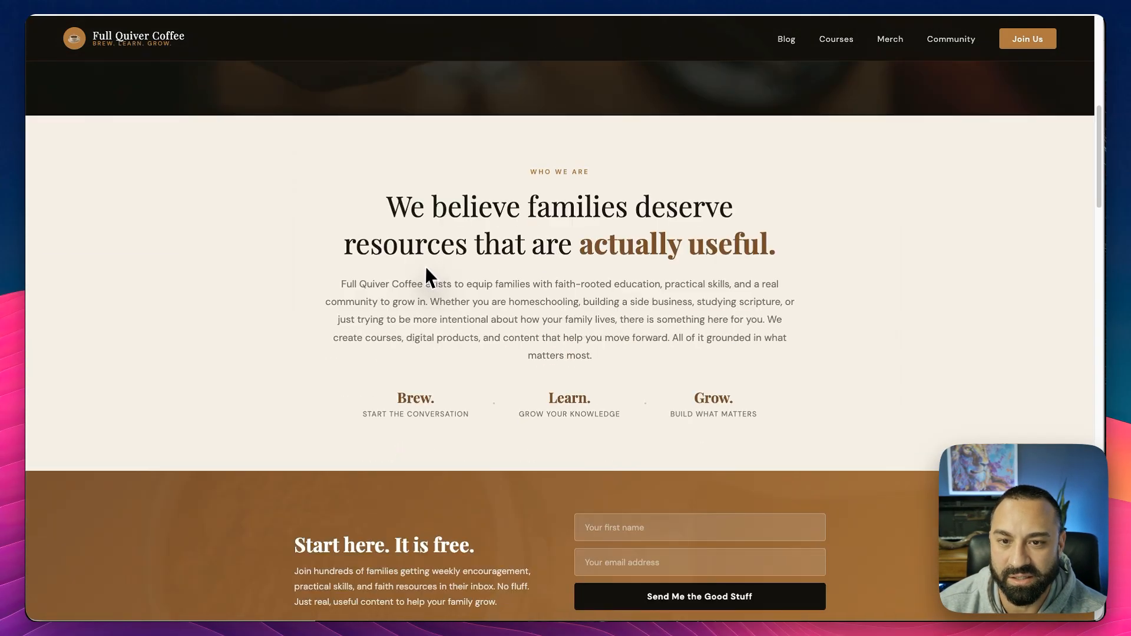
{"action": "scroll", "coordinate": [454, 281], "scroll_direction": "down", "scroll_amount": 7}
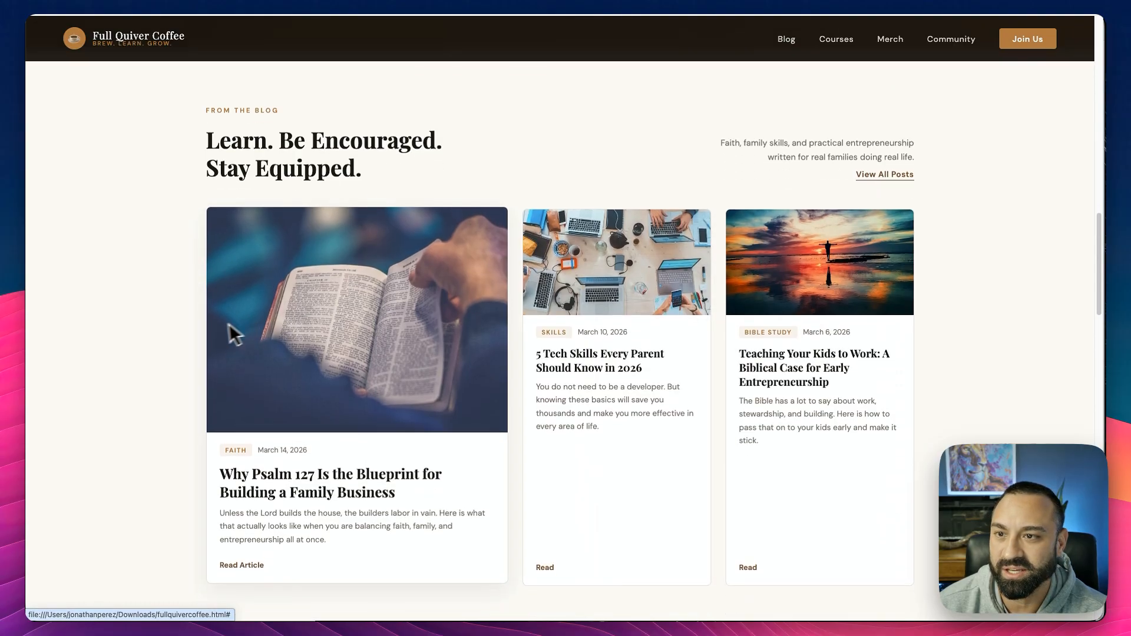
{"action": "scroll", "coordinate": [189, 337], "scroll_direction": "down", "scroll_amount": 4}
{"action": "scroll", "coordinate": [188, 336], "scroll_direction": "down", "scroll_amount": 5}
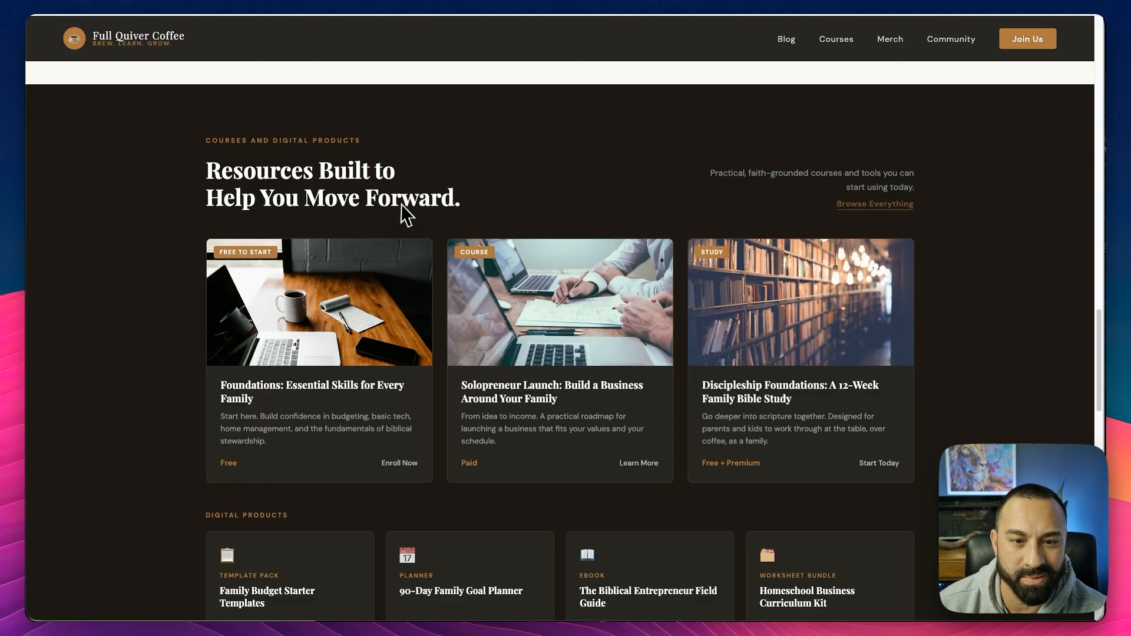
{"action": "scroll", "coordinate": [819, 360], "scroll_direction": "down", "scroll_amount": 1}
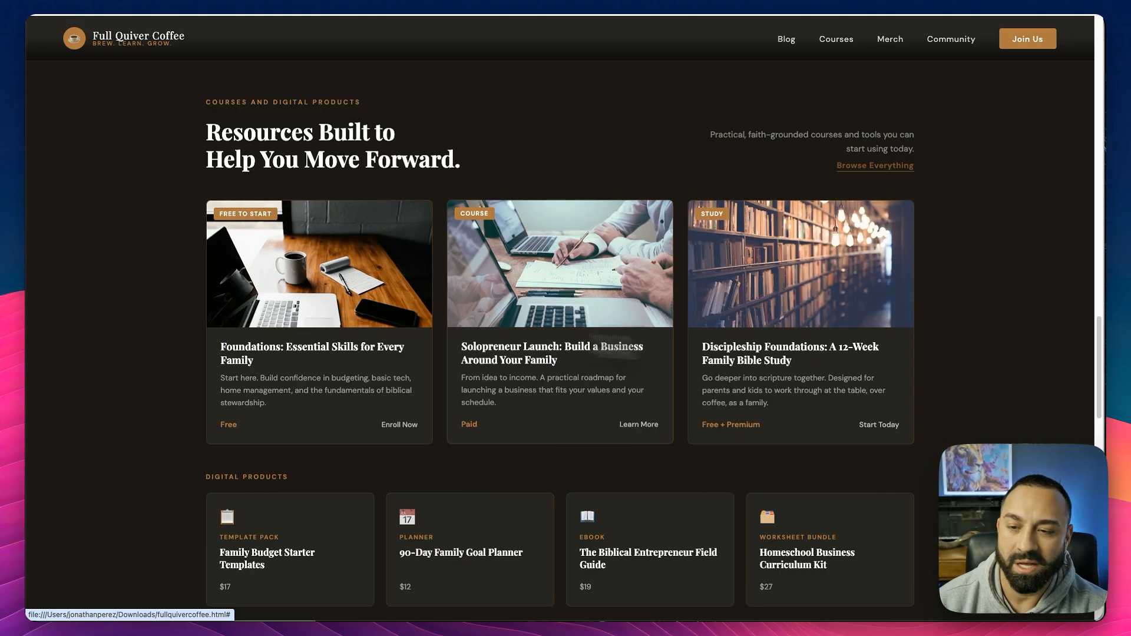
{"action": "scroll", "coordinate": [230, 313], "scroll_direction": "down", "scroll_amount": 3}
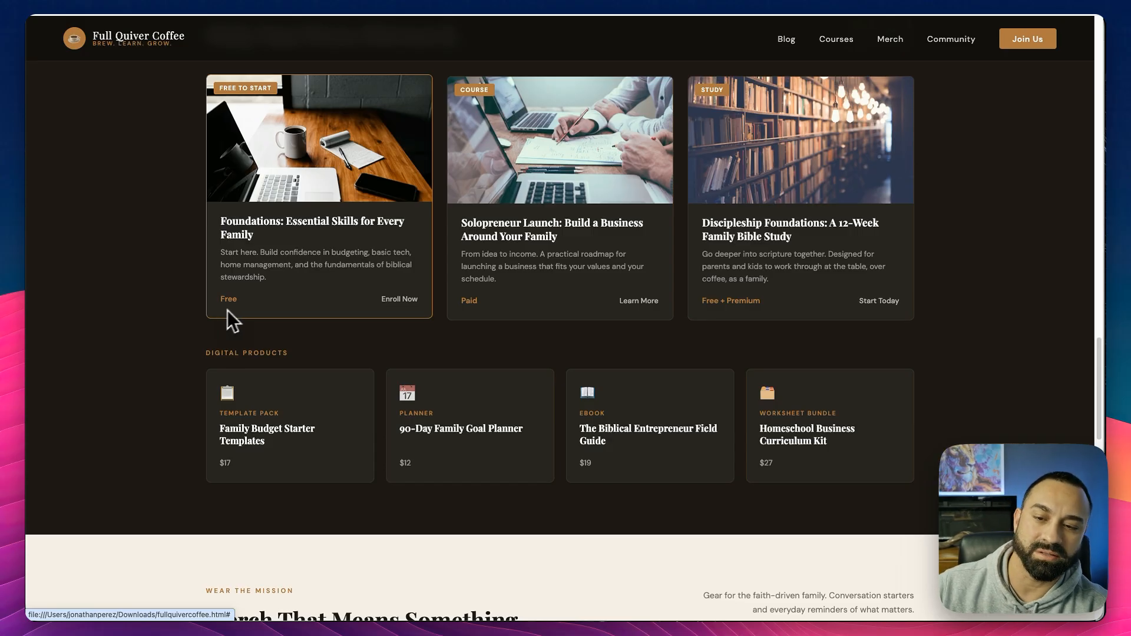
Step: Examine the merch, community and Psalm verse sections in the rest of the full-page mockup, and return to its start
{"action": "scroll", "coordinate": [264, 302], "scroll_direction": "down", "scroll_amount": 2}
{"action": "scroll", "coordinate": [174, 318], "scroll_direction": "down", "scroll_amount": 5}
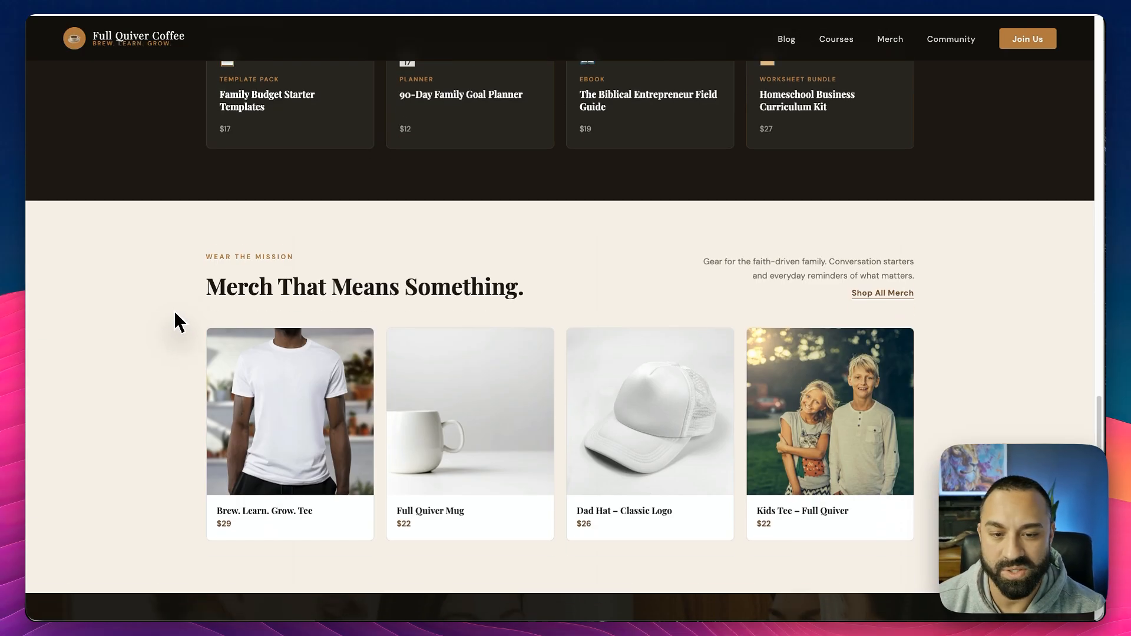
{"action": "scroll", "coordinate": [234, 382], "scroll_direction": "down", "scroll_amount": 1}
{"action": "scroll", "coordinate": [234, 382], "scroll_direction": "down", "scroll_amount": 9}
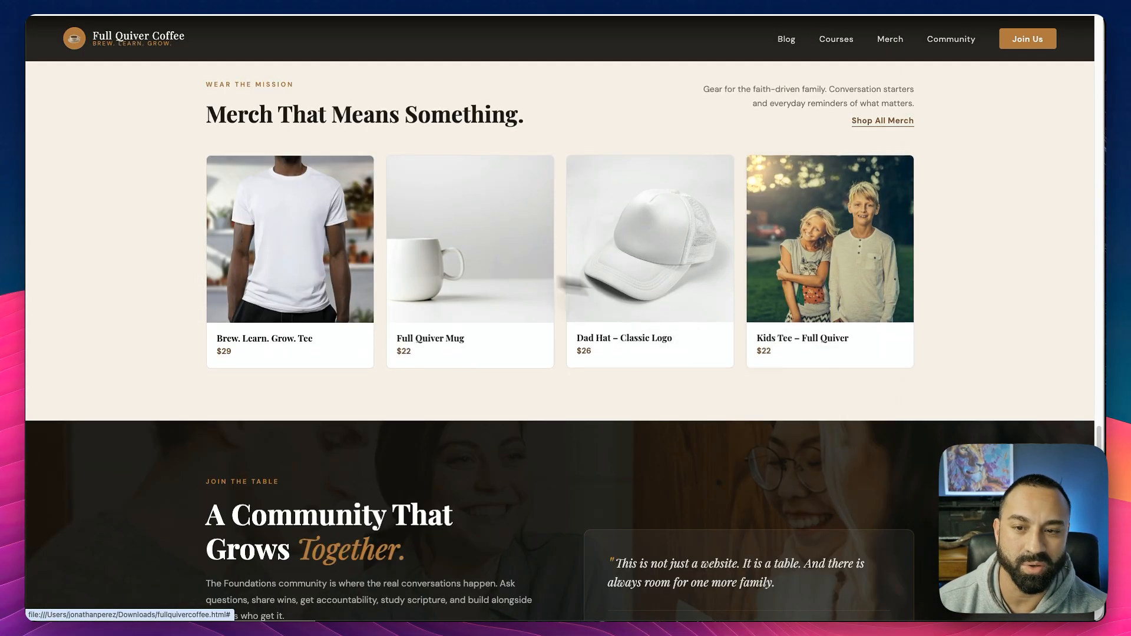
{"action": "scroll", "coordinate": [252, 310], "scroll_direction": "up", "scroll_amount": 3}
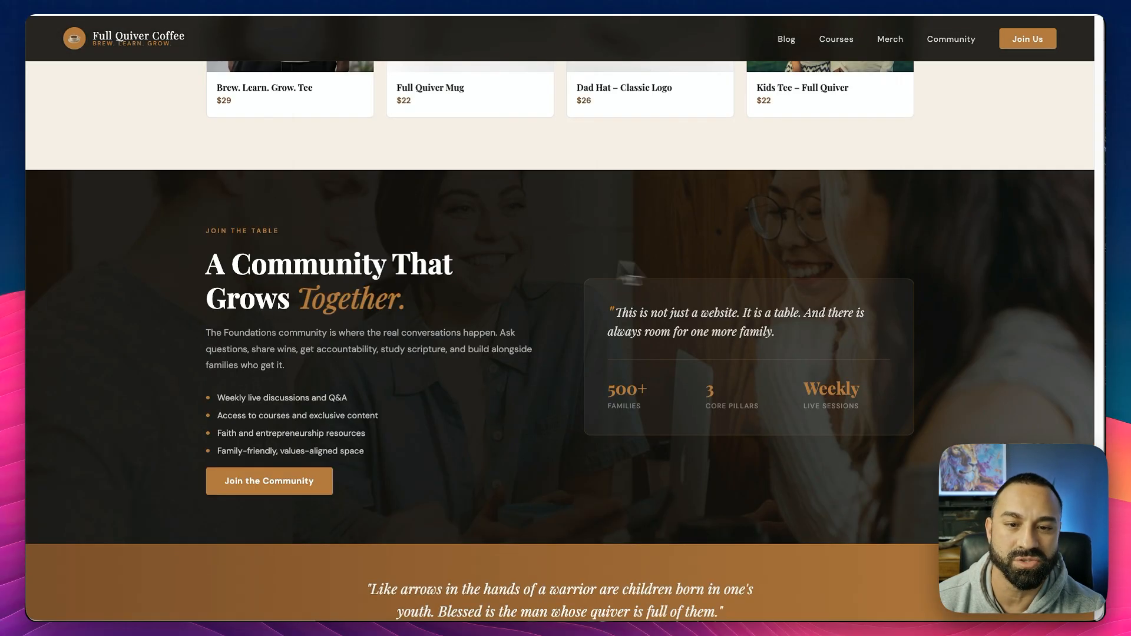
{"action": "scroll", "coordinate": [233, 329], "scroll_direction": "down", "scroll_amount": 1}
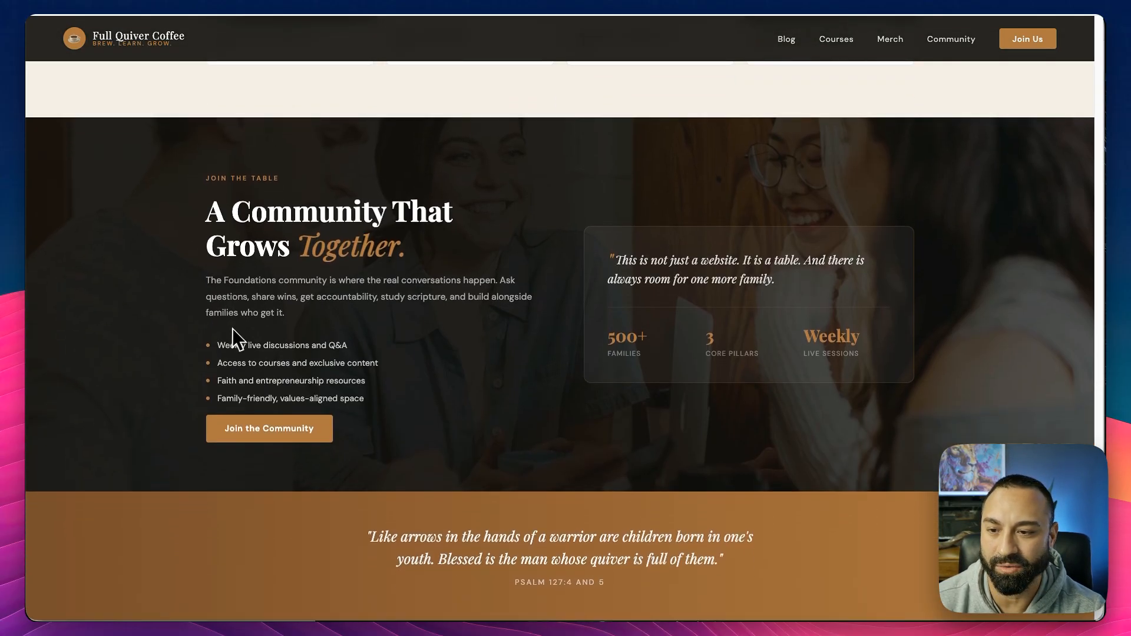
{"action": "scroll", "coordinate": [233, 329], "scroll_direction": "down", "scroll_amount": 4}
{"action": "scroll", "coordinate": [530, 486], "scroll_direction": "up", "scroll_amount": 20}
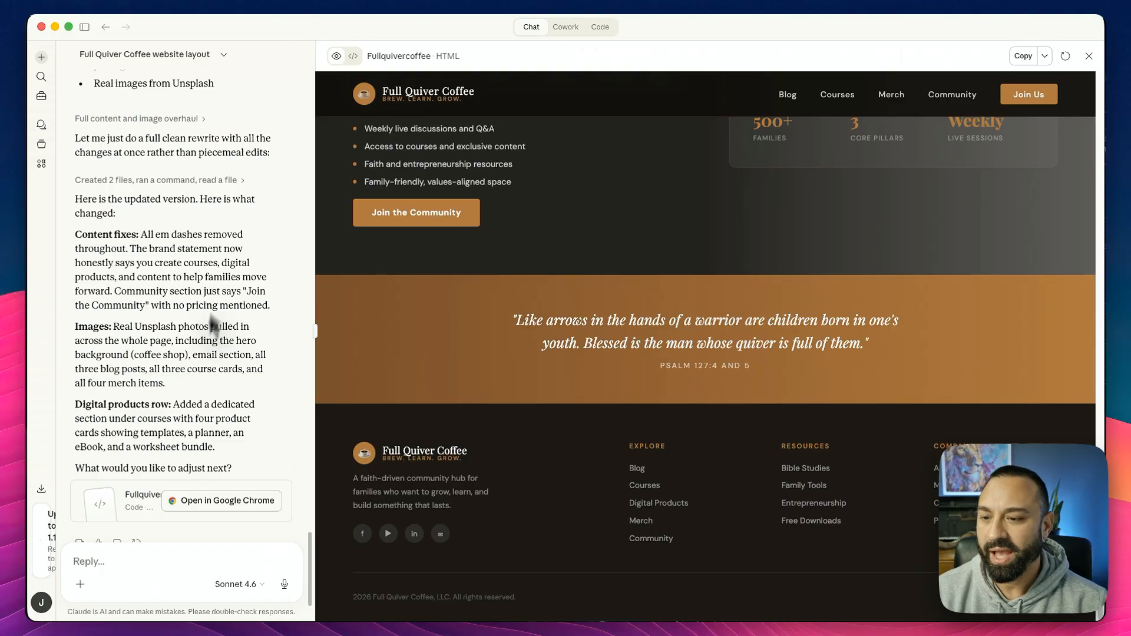
Step: Send Claude a reply praising the mockup and asking for a whole new design with lighter colors that is completely different from this one
{"action": "left_click", "coordinate": [118, 556]}
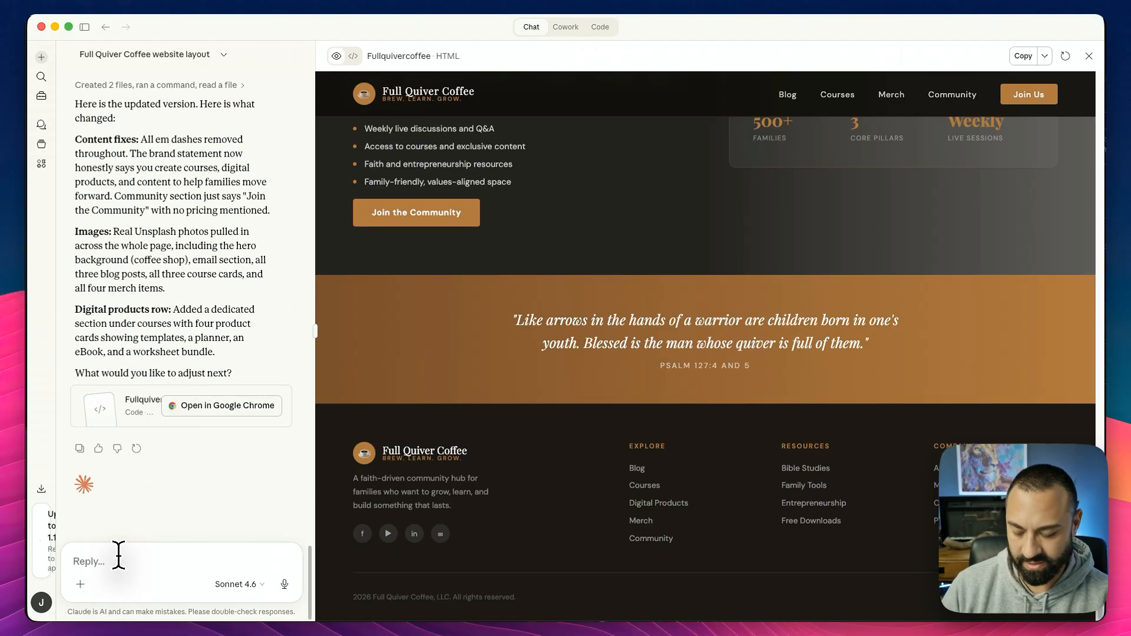
{"action": "type", "text": "This is great!! I want to get a completely different"}
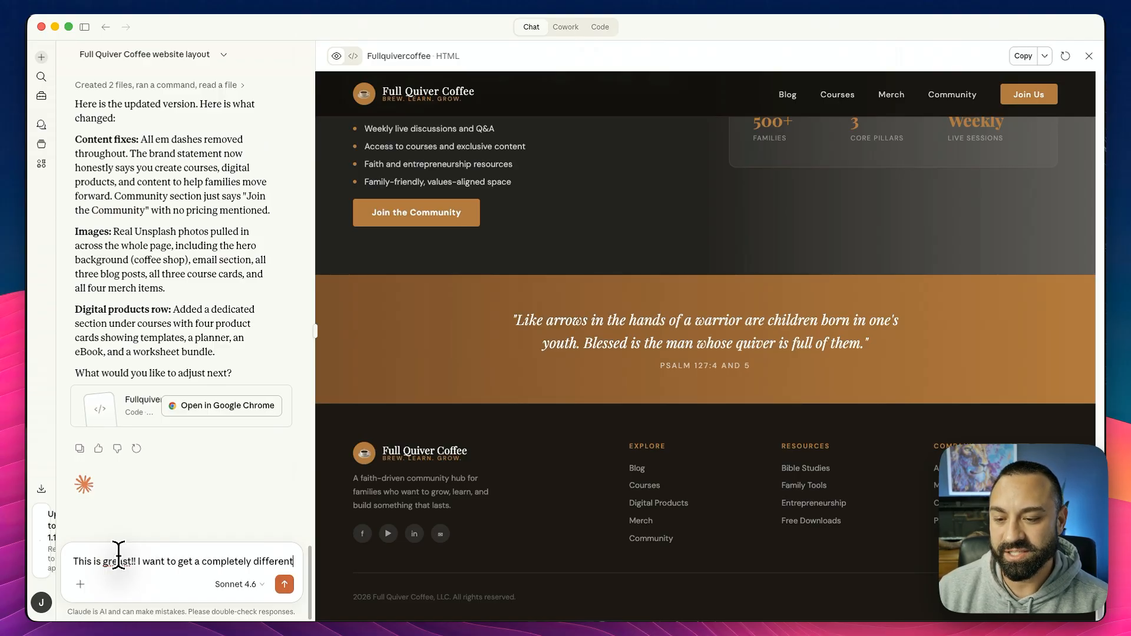
{"action": "type", "text": " loo"}
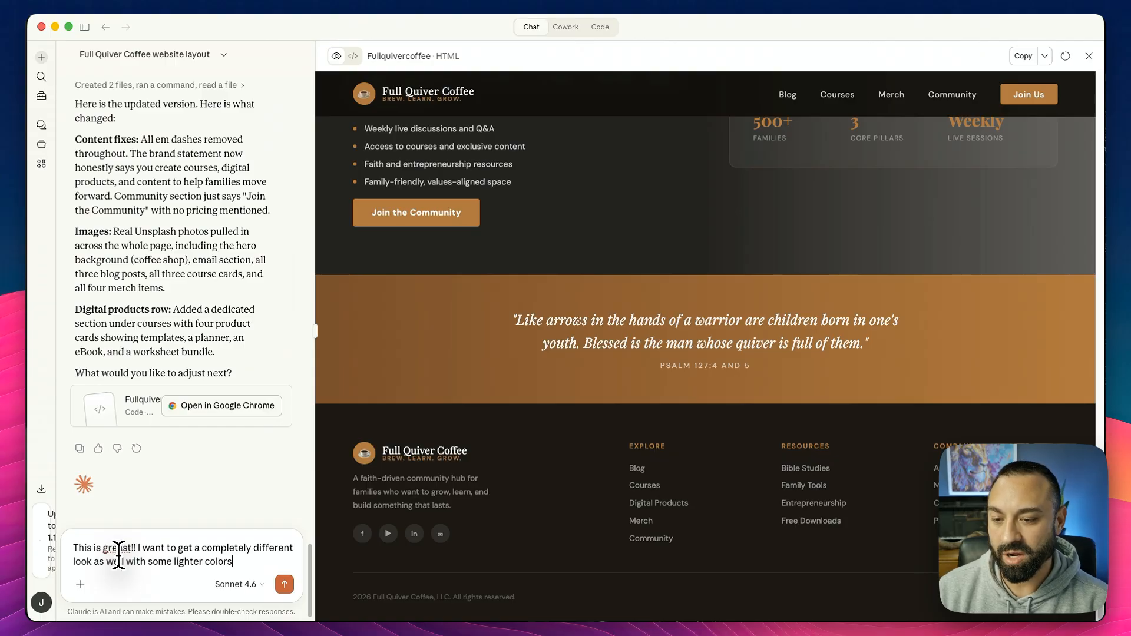
{"action": "type", "text": "e"}
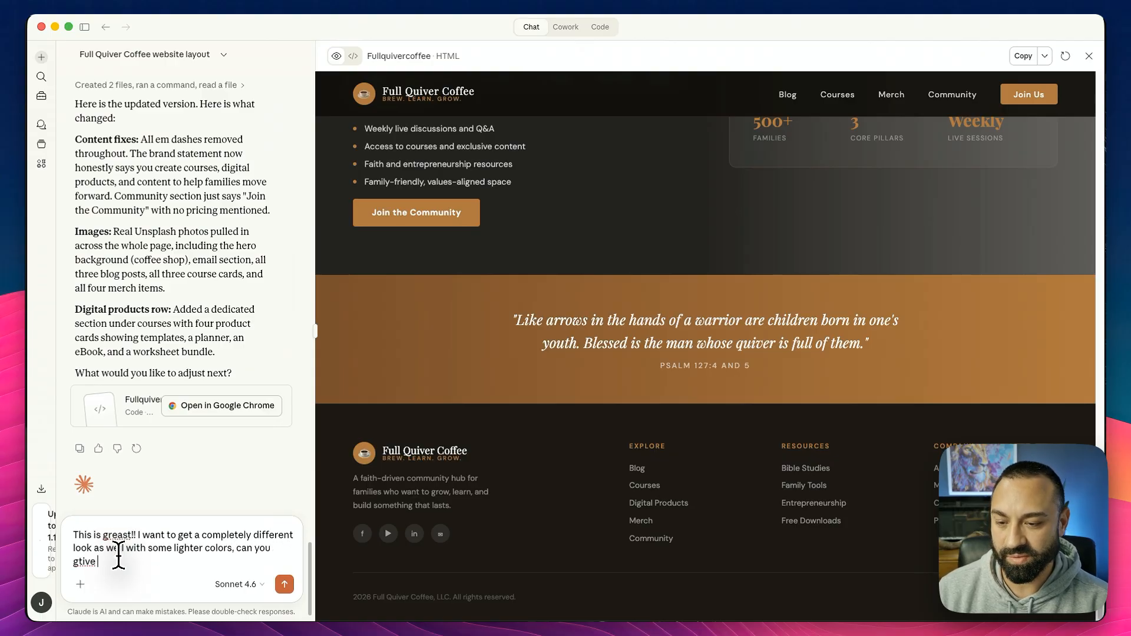
{"action": "key", "text": "BackSpace"}
{"action": "key", "text": "BackSpace"}
{"action": "key", "text": "BackSpace"}
{"action": "type", "text": "me a whole new design"}
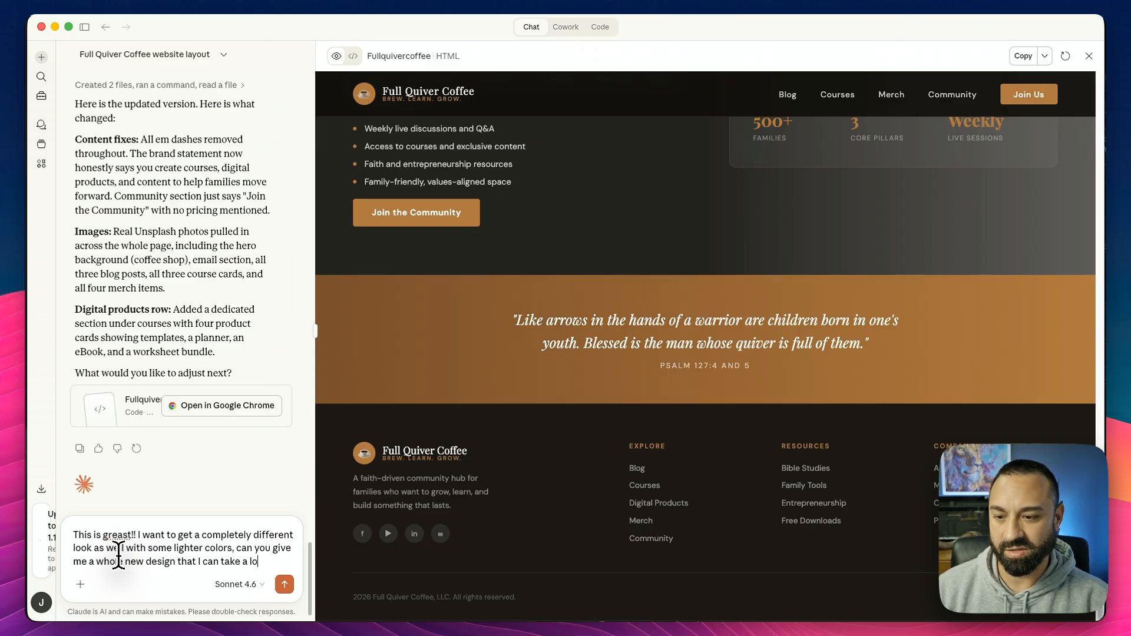
{"action": "type", "text": "that's compeltely different than this one."}
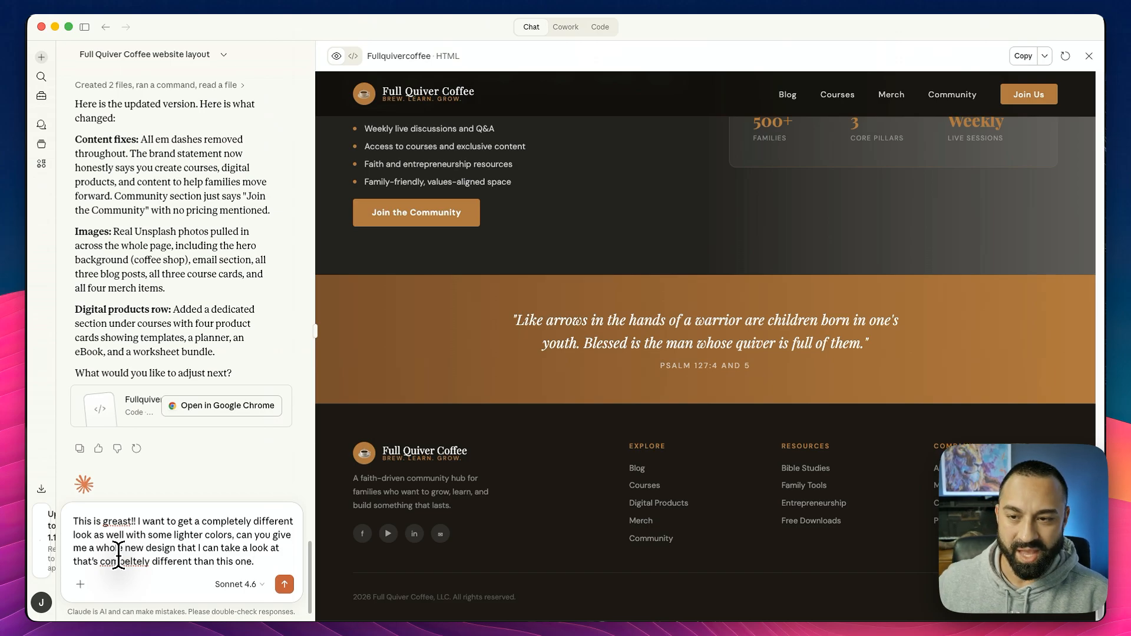
{"action": "key", "text": "Return"}
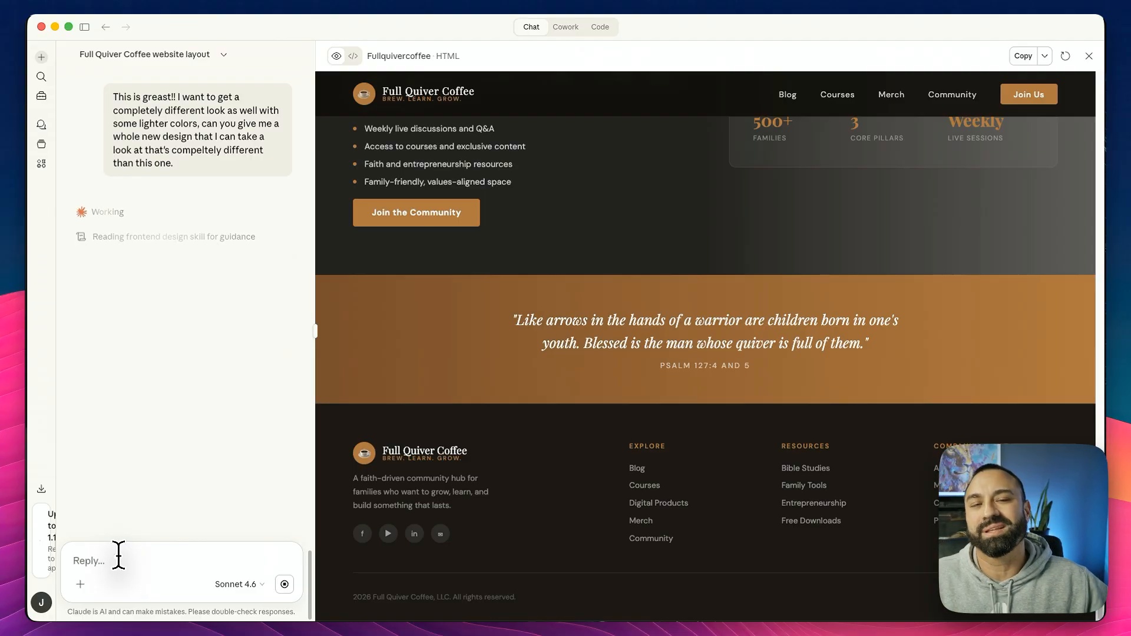
Step: Look over the current design's hero, three feature cards, brand statement and email sign-up section in the browser
{"action": "scroll", "coordinate": [729, 434], "scroll_direction": "up", "scroll_amount": 15}
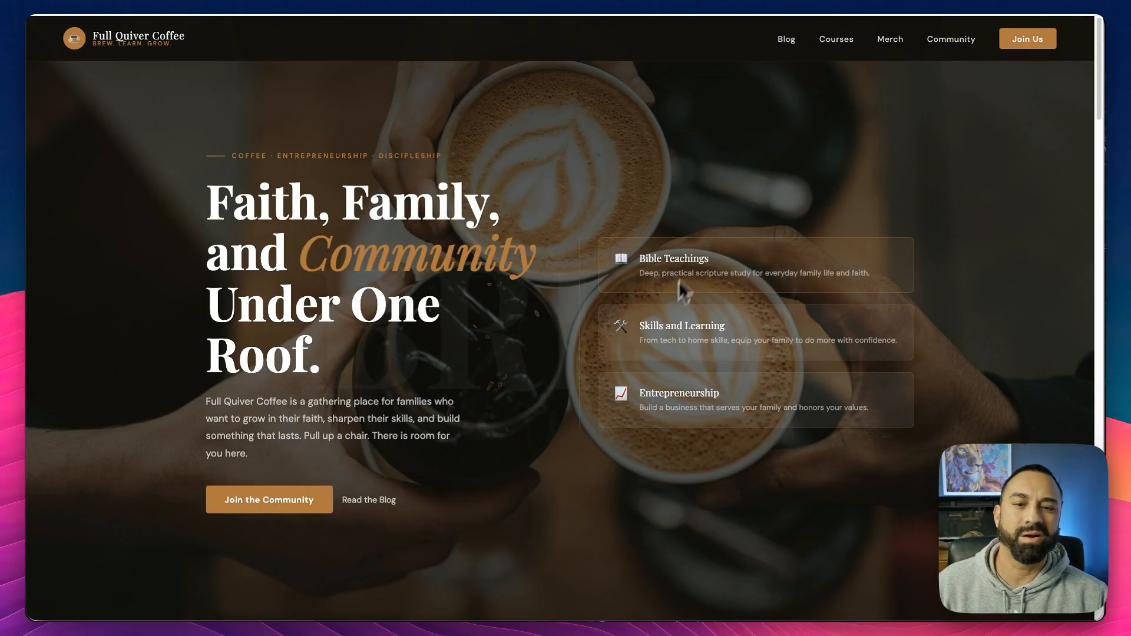
{"action": "left_click", "coordinate": [716, 340]}
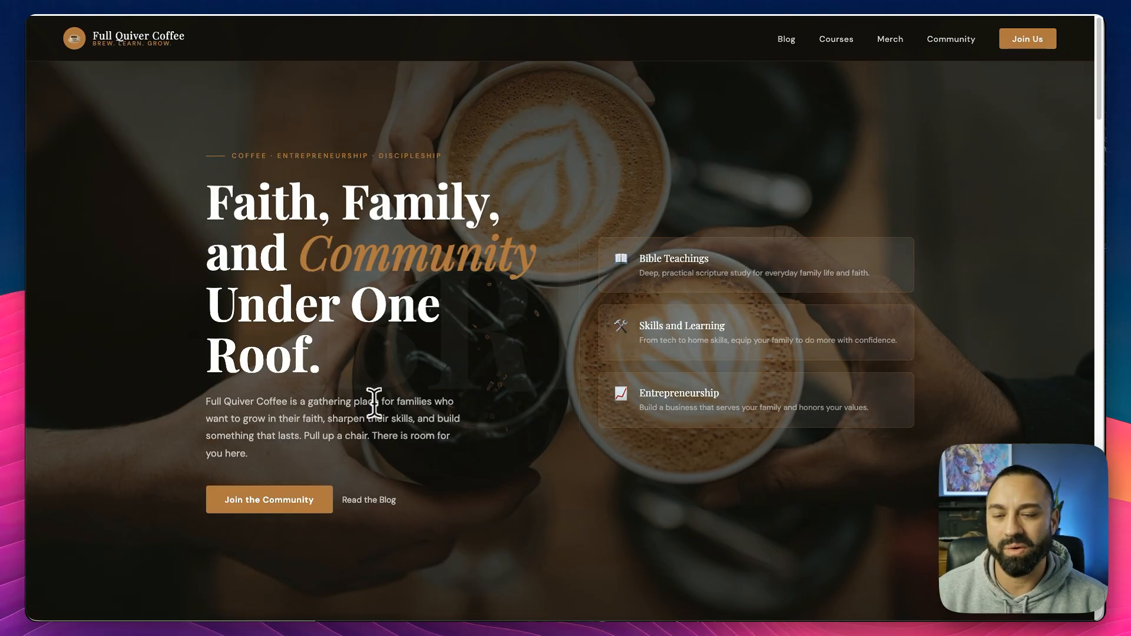
{"action": "scroll", "coordinate": [365, 265], "scroll_direction": "down", "scroll_amount": 1}
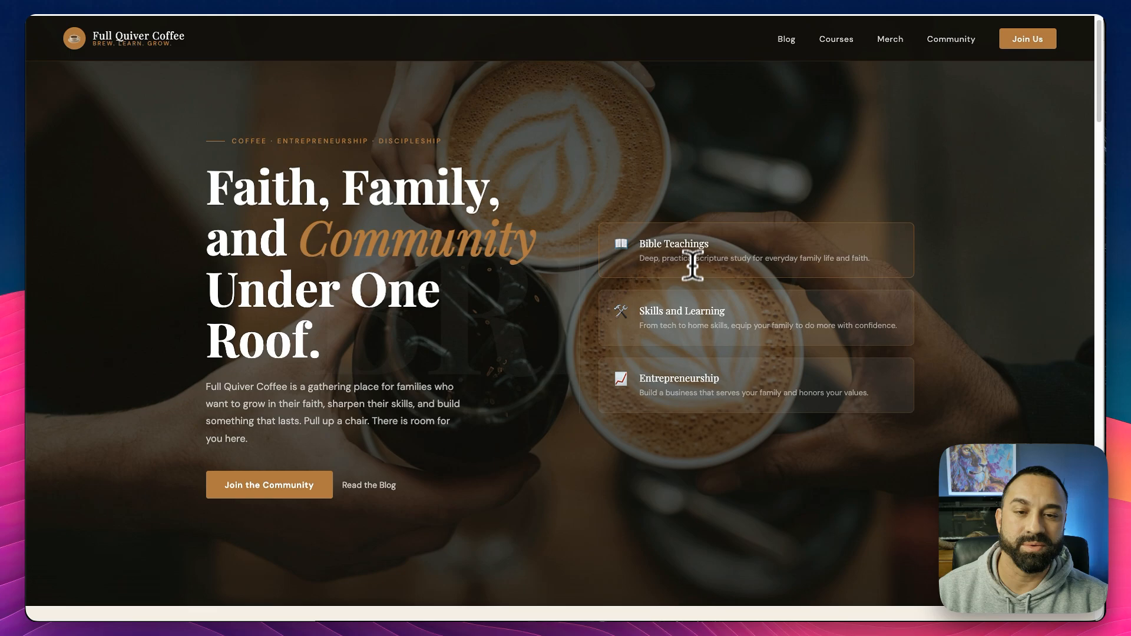
{"action": "scroll", "coordinate": [707, 274], "scroll_direction": "down", "scroll_amount": 2}
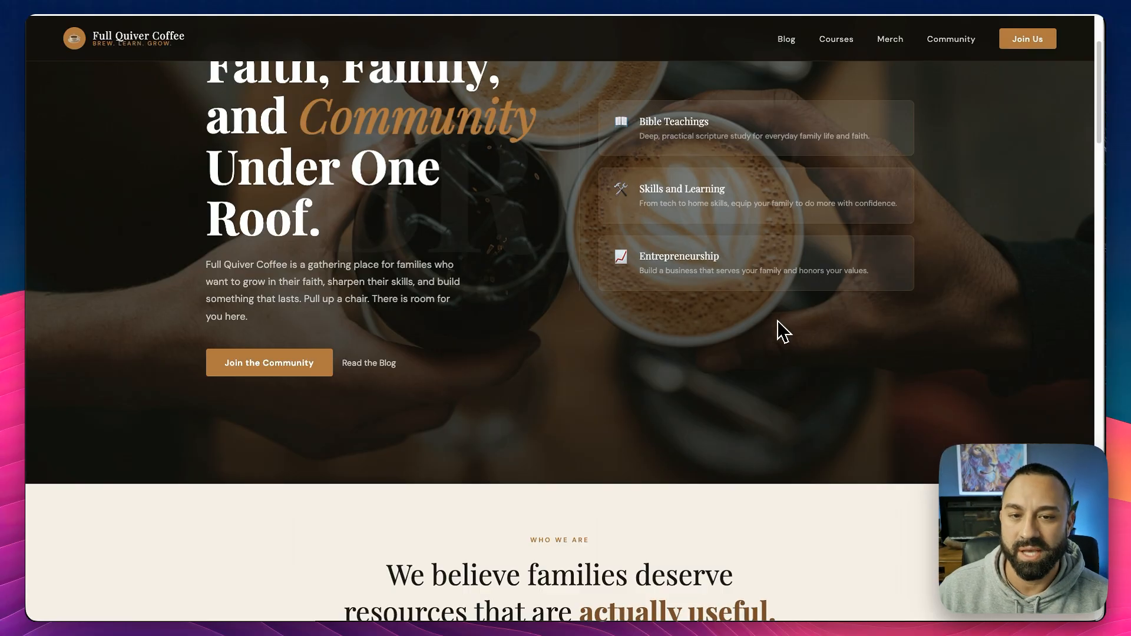
{"action": "scroll", "coordinate": [500, 344], "scroll_direction": "down", "scroll_amount": 8}
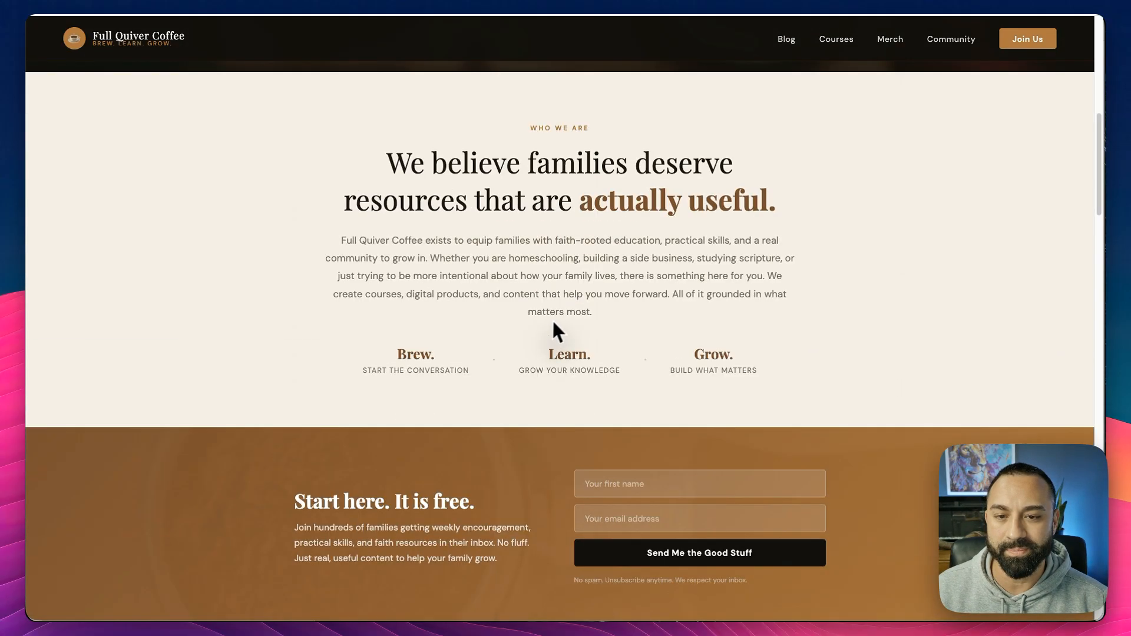
{"action": "scroll", "coordinate": [557, 339], "scroll_direction": "down", "scroll_amount": 1}
{"action": "scroll", "coordinate": [461, 344], "scroll_direction": "down", "scroll_amount": 5}
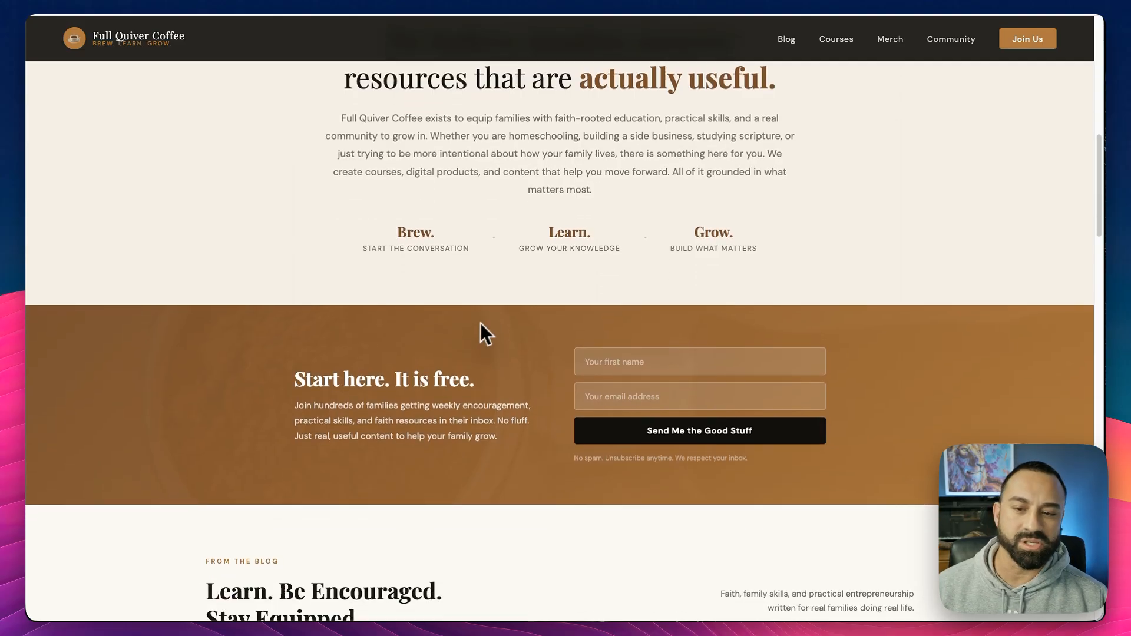
{"action": "scroll", "coordinate": [419, 224], "scroll_direction": "down", "scroll_amount": 1}
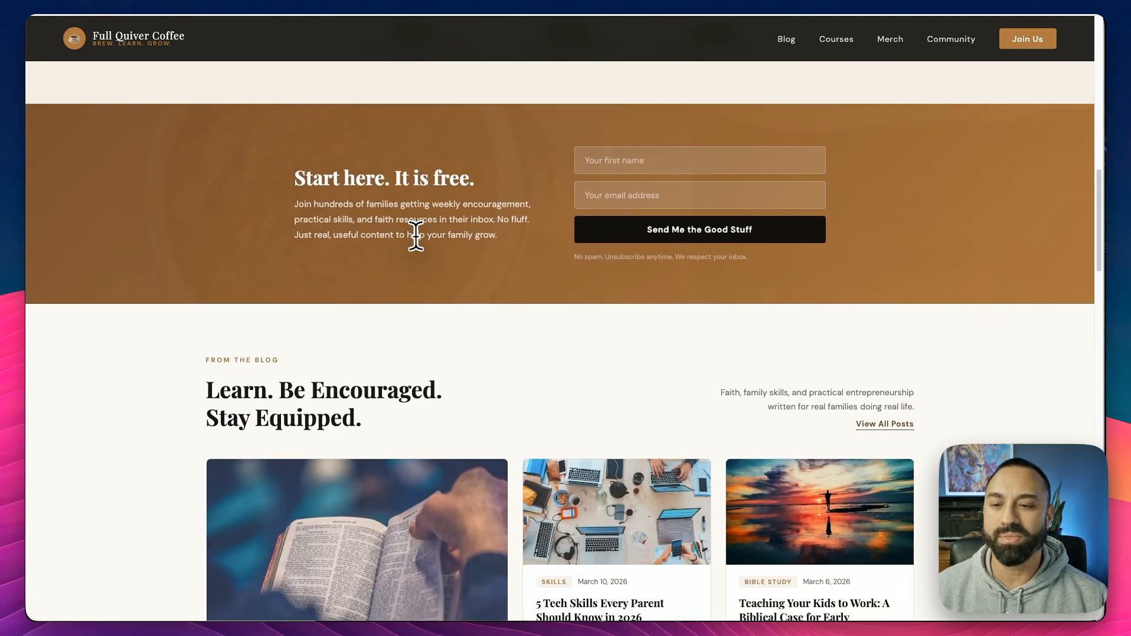
Step: Examine the layout of the three blog post cards, and go back up to the hero
{"action": "scroll", "coordinate": [268, 324], "scroll_direction": "down", "scroll_amount": 8}
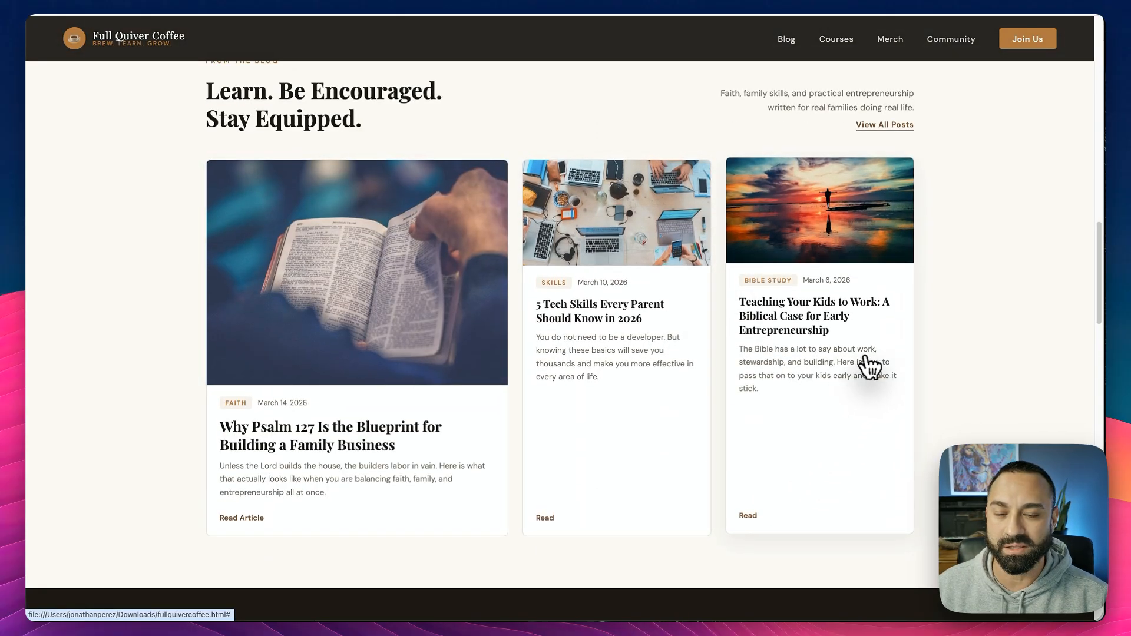
{"action": "scroll", "coordinate": [919, 348], "scroll_direction": "up", "scroll_amount": 1}
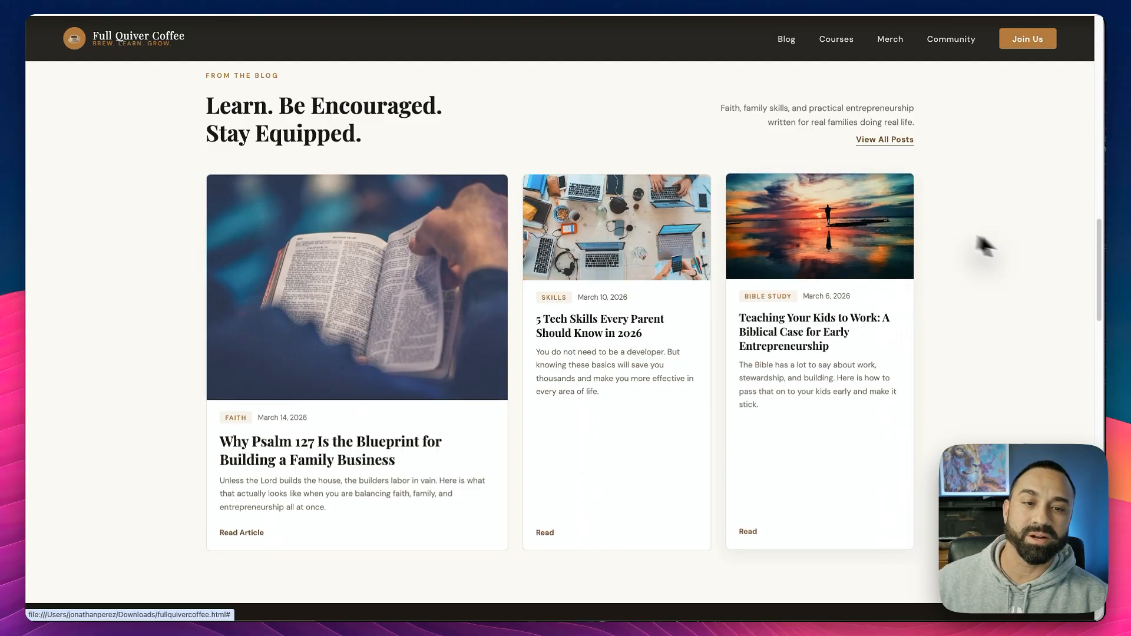
{"action": "scroll", "coordinate": [801, 405], "scroll_direction": "down", "scroll_amount": 1}
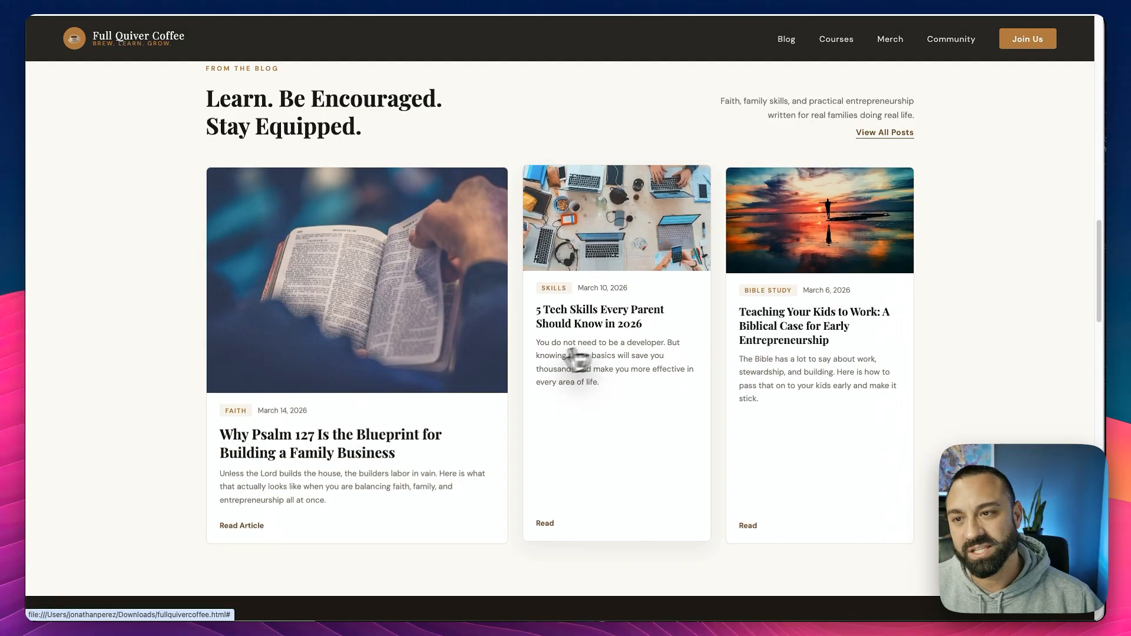
{"action": "scroll", "coordinate": [539, 359], "scroll_direction": "up", "scroll_amount": 1}
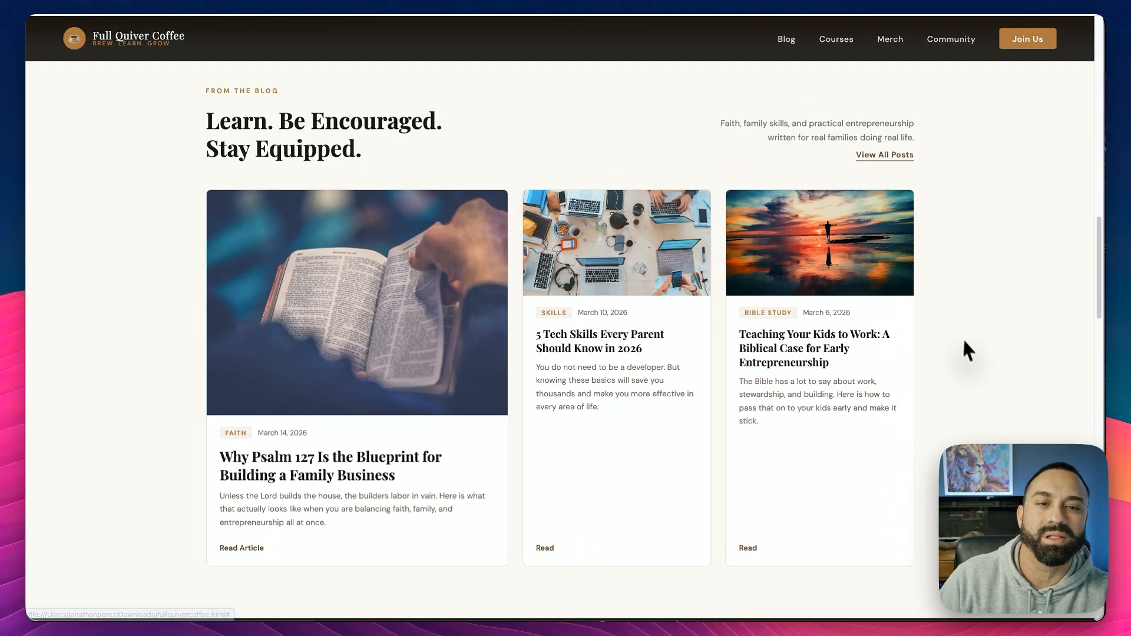
{"action": "scroll", "coordinate": [884, 277], "scroll_direction": "up", "scroll_amount": 5}
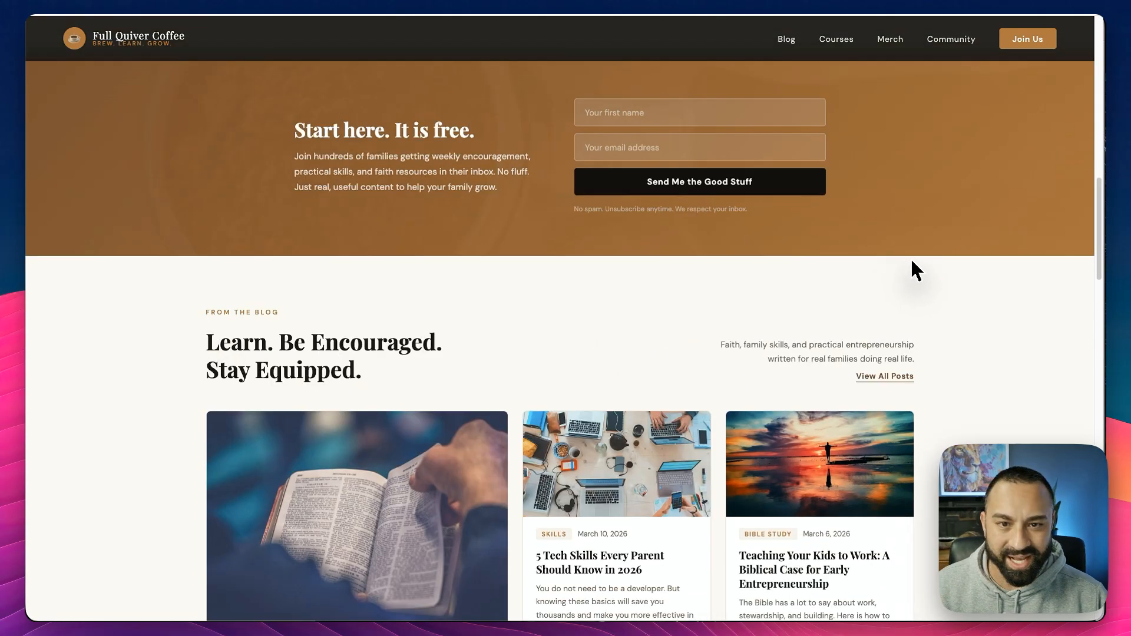
{"action": "scroll", "coordinate": [750, 420], "scroll_direction": "up", "scroll_amount": 12}
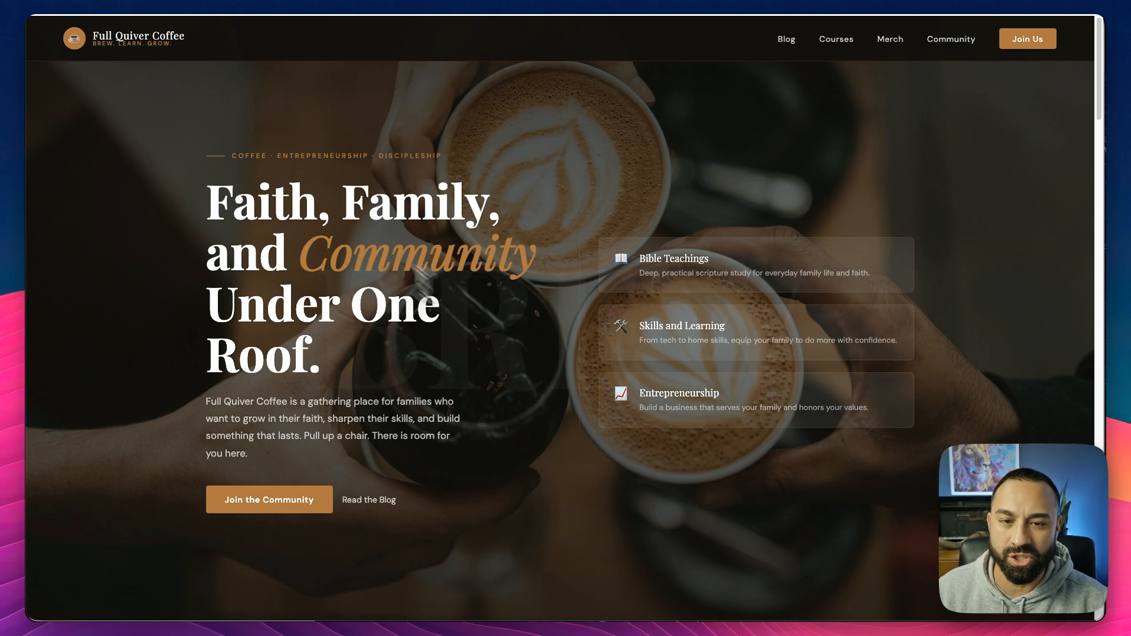
Step: Highlight the hero headline briefly, and recheck the brand statement, the sign-up form and the start of the blog section
{"action": "left_click_drag", "start_coordinate": [273, 203], "coordinate": [328, 371]}
{"action": "left_click", "coordinate": [329, 371]}
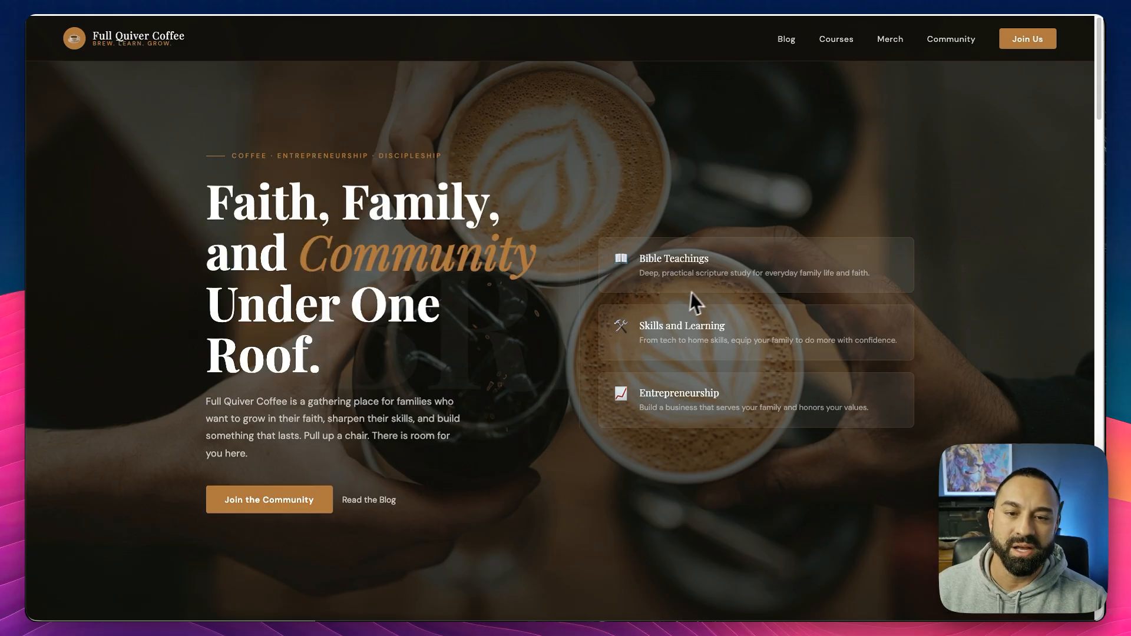
{"action": "scroll", "coordinate": [695, 366], "scroll_direction": "down", "scroll_amount": 10}
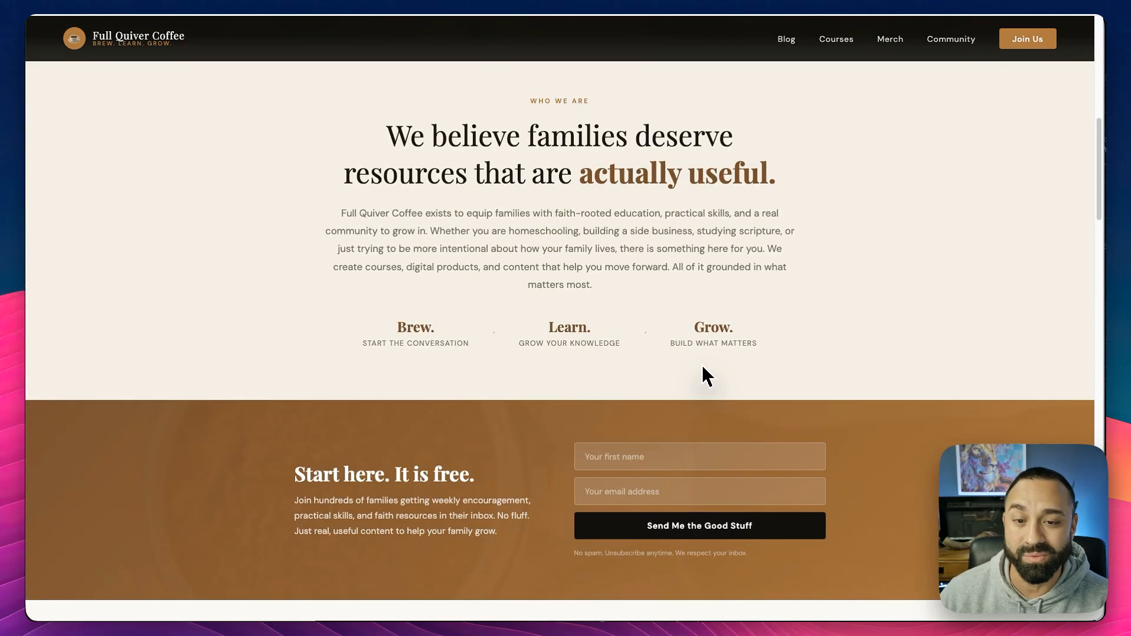
{"action": "scroll", "coordinate": [581, 383], "scroll_direction": "down", "scroll_amount": 1}
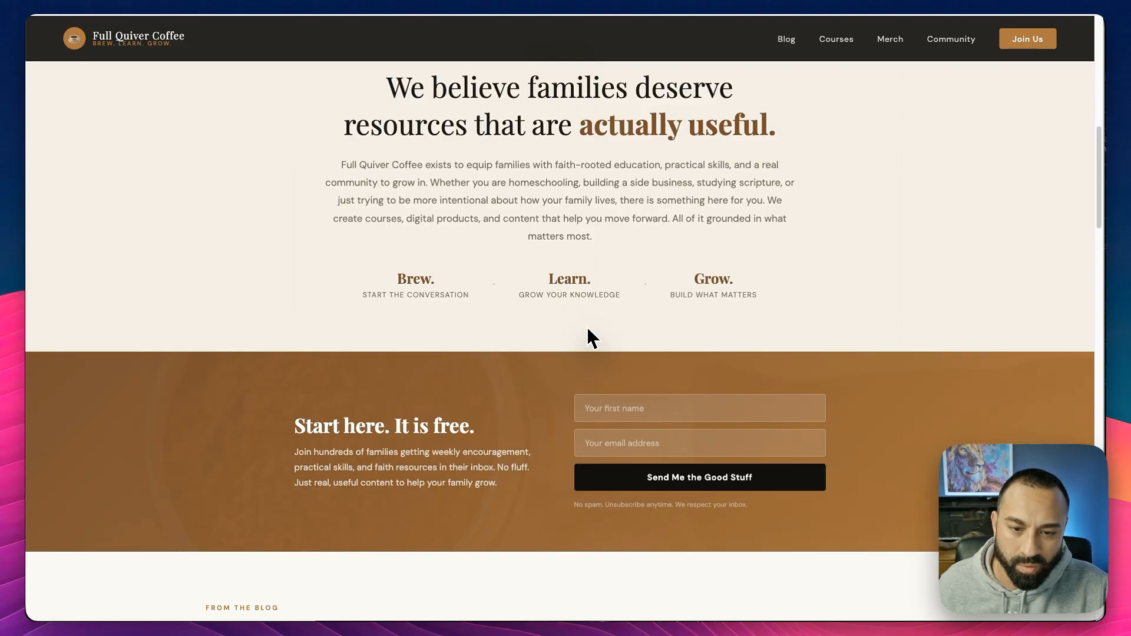
{"action": "scroll", "coordinate": [444, 359], "scroll_direction": "down", "scroll_amount": 2}
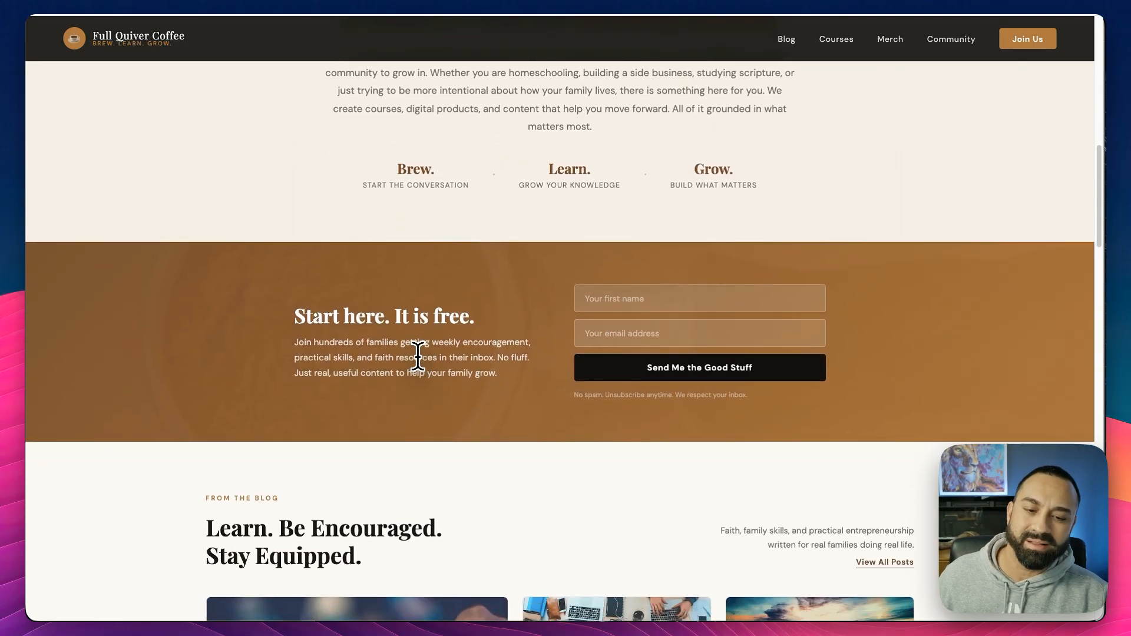
{"action": "scroll", "coordinate": [457, 294], "scroll_direction": "down", "scroll_amount": 10}
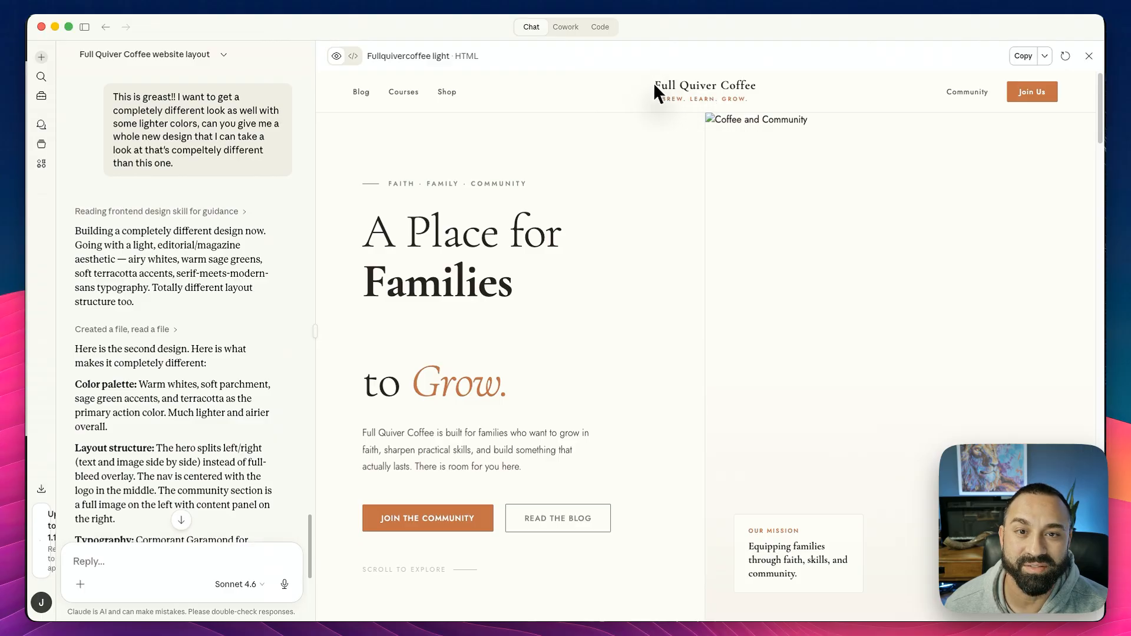
Step: Dismiss the external link prompt and look over the light design's header and split hero in the preview
{"action": "left_click_drag", "start_coordinate": [656, 88], "coordinate": [754, 84]}
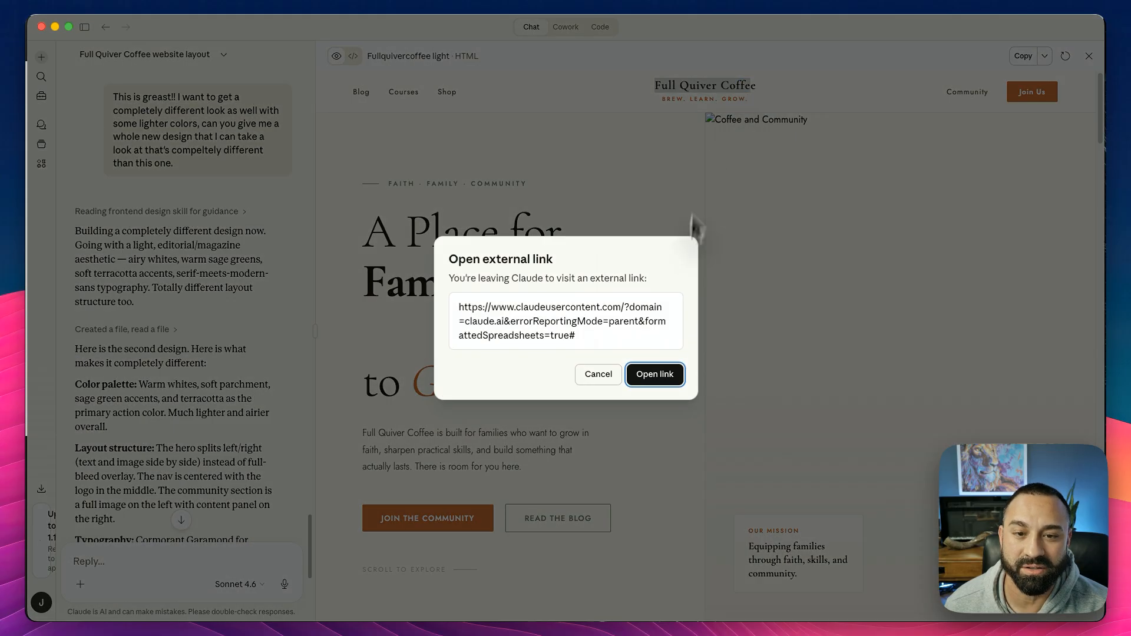
{"action": "left_click", "coordinate": [613, 377]}
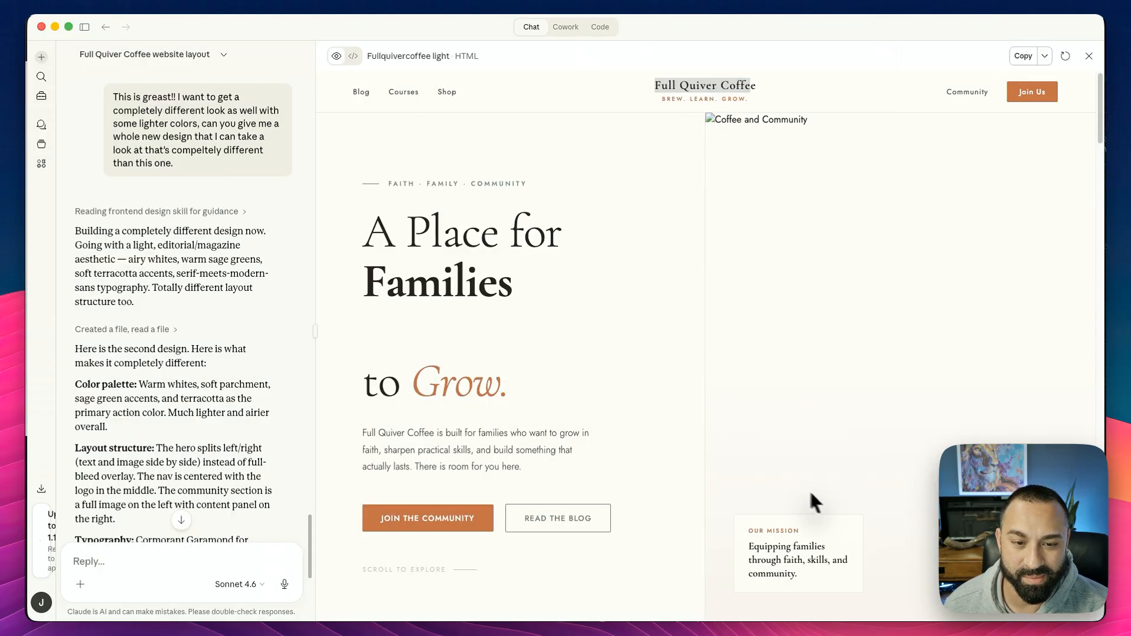
{"action": "scroll", "coordinate": [766, 460], "scroll_direction": "down", "scroll_amount": 8}
{"action": "scroll", "coordinate": [494, 349], "scroll_direction": "up", "scroll_amount": 8}
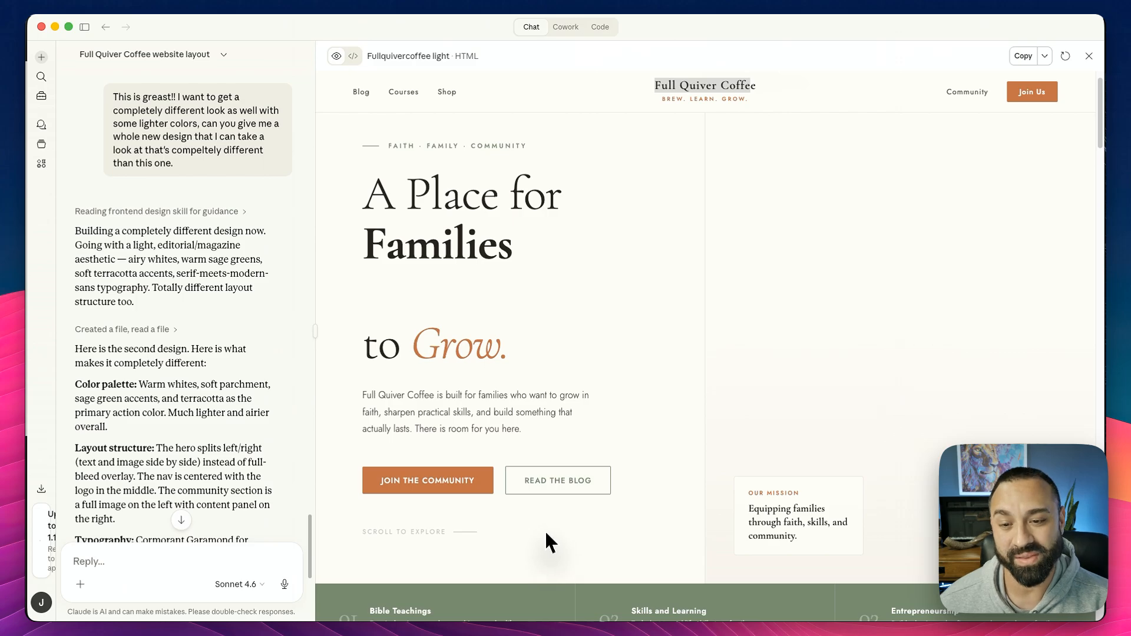
{"action": "scroll", "coordinate": [564, 484], "scroll_direction": "down", "scroll_amount": 1}
{"action": "scroll", "coordinate": [501, 333], "scroll_direction": "down", "scroll_amount": 5}
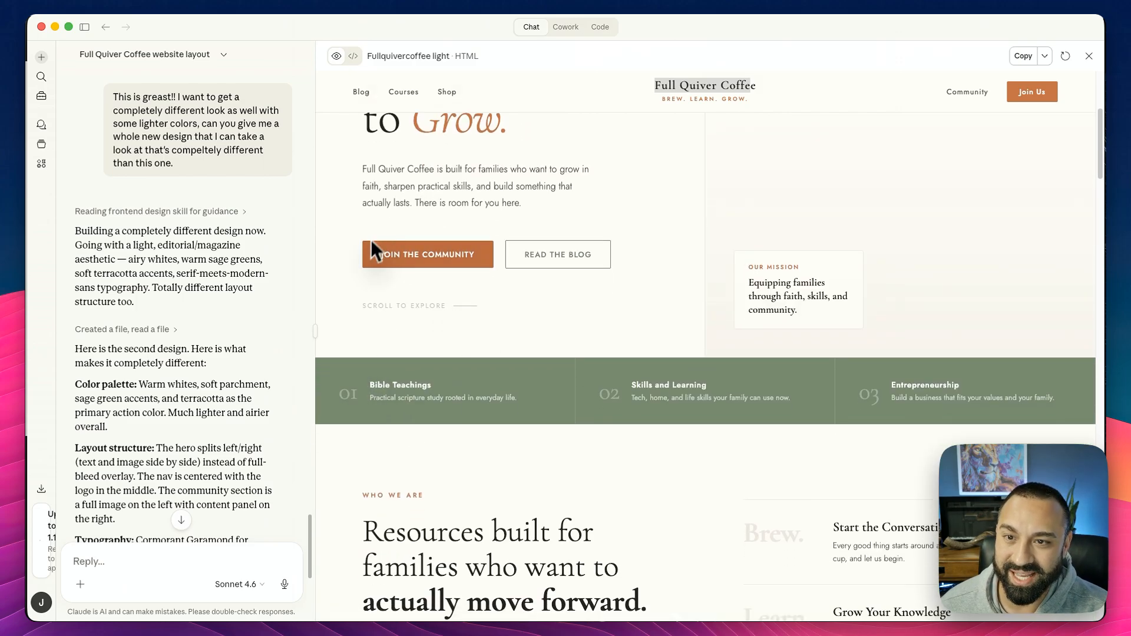
Step: Examine the green three-pillar strip, the Who We Are section and the weekly email sign-up in the preview
{"action": "left_click_drag", "start_coordinate": [1070, 409], "coordinate": [921, 384]}
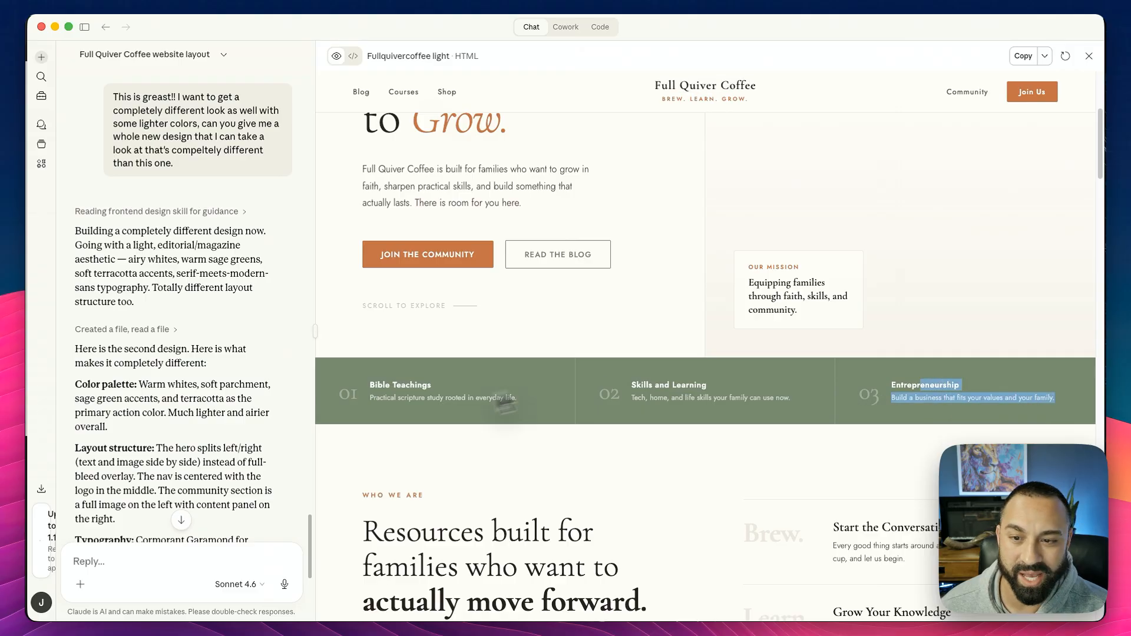
{"action": "left_click", "coordinate": [895, 380]}
{"action": "scroll", "coordinate": [777, 436], "scroll_direction": "down", "scroll_amount": 6}
{"action": "scroll", "coordinate": [799, 402], "scroll_direction": "down", "scroll_amount": 5}
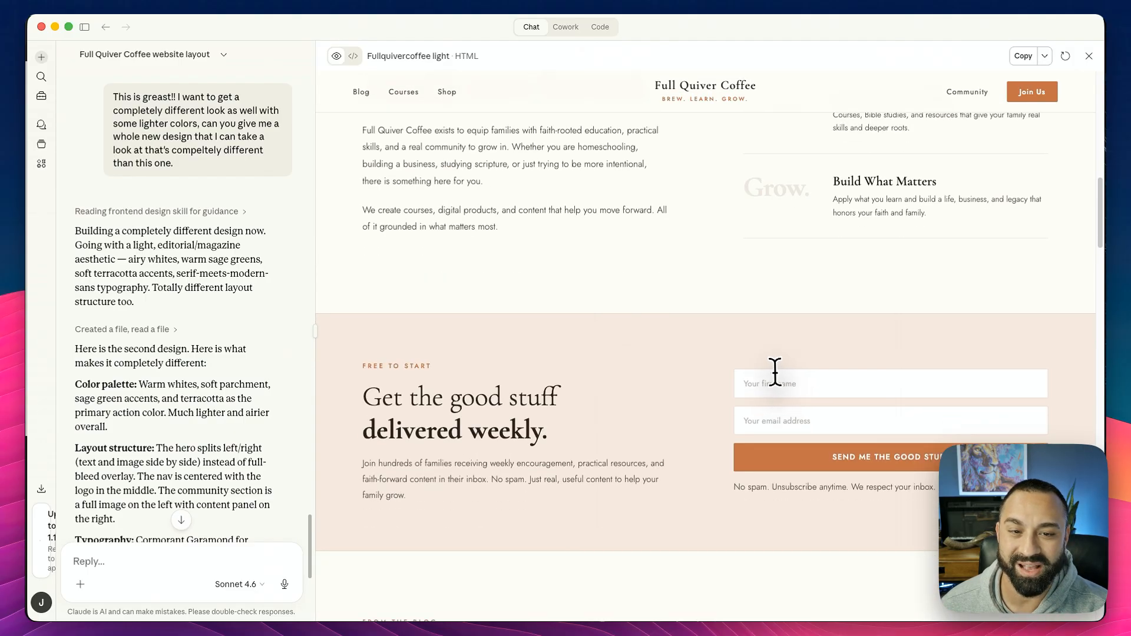
Step: Open the light design in Google Chrome and check the line spacing of the hero headline
{"action": "scroll", "coordinate": [154, 413], "scroll_direction": "down", "scroll_amount": 8}
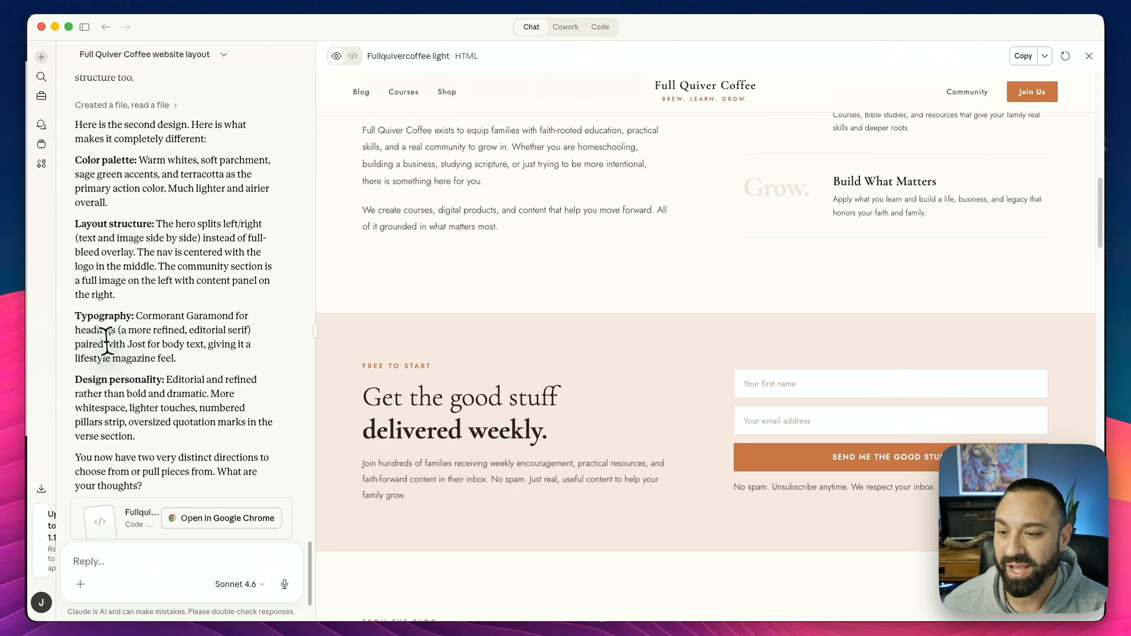
{"action": "left_click", "coordinate": [201, 407]}
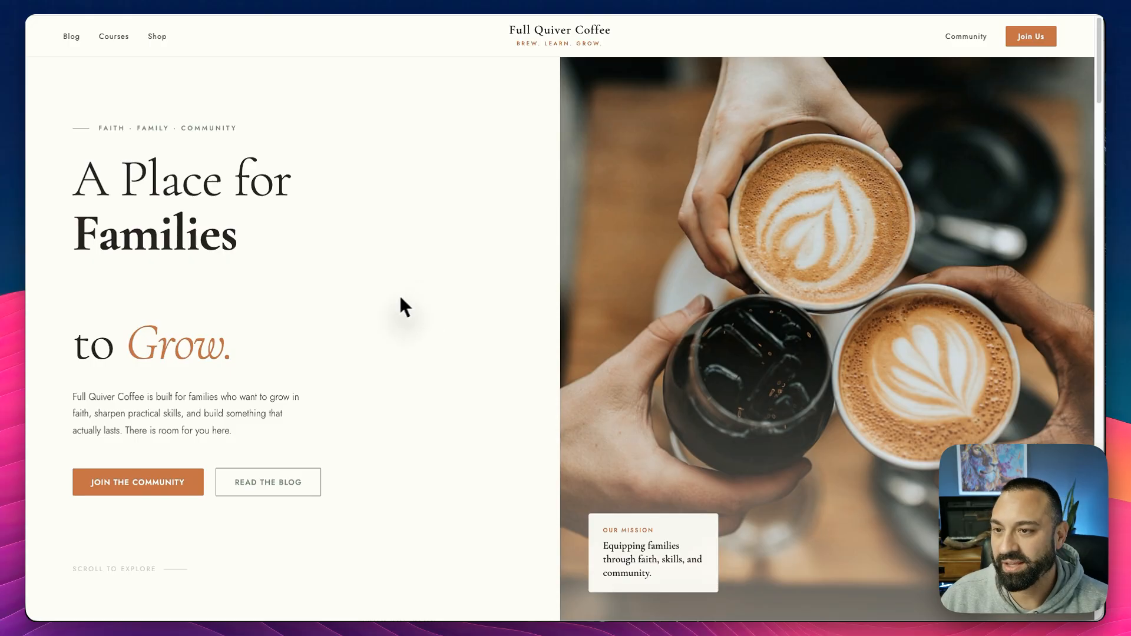
{"action": "left_click_drag", "start_coordinate": [107, 259], "coordinate": [126, 326]}
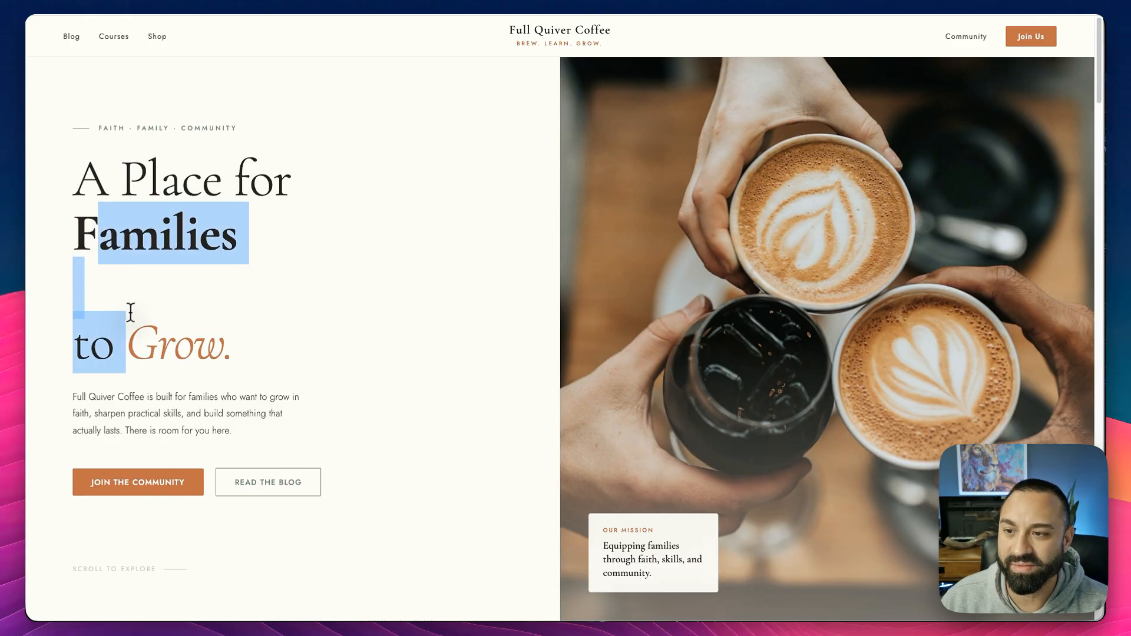
{"action": "left_click", "coordinate": [106, 283]}
Step: Look over the mission card, the pillar strip, the Who We Are section and the blog layout at full width
{"action": "scroll", "coordinate": [825, 380], "scroll_direction": "down", "scroll_amount": 2}
{"action": "scroll", "coordinate": [828, 381], "scroll_direction": "down", "scroll_amount": 4}
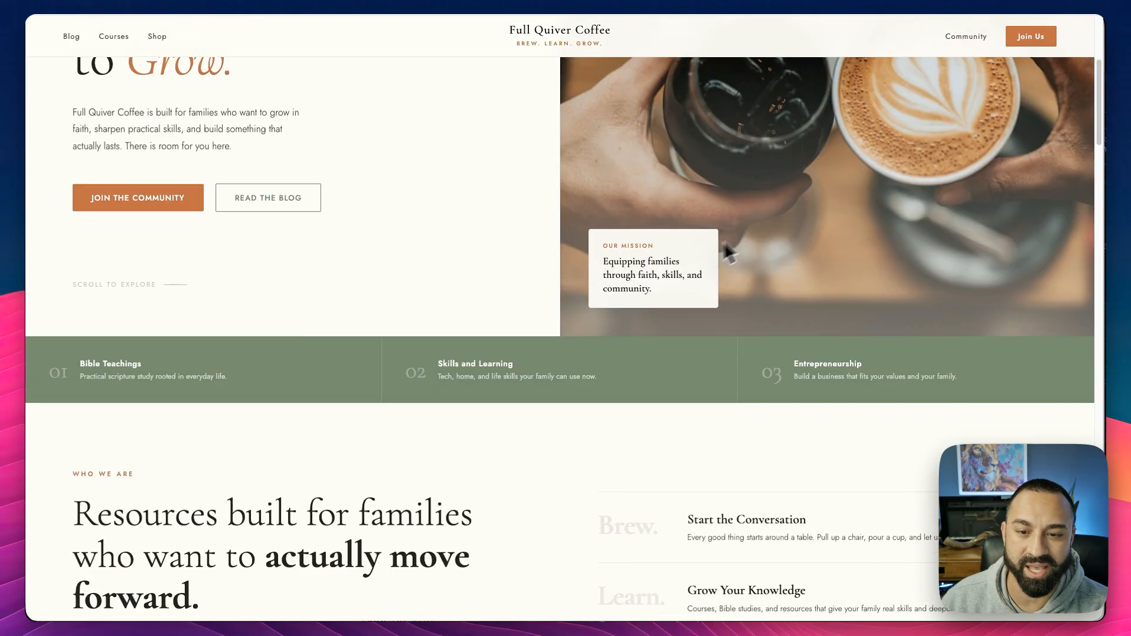
{"action": "scroll", "coordinate": [324, 384], "scroll_direction": "down", "scroll_amount": 6}
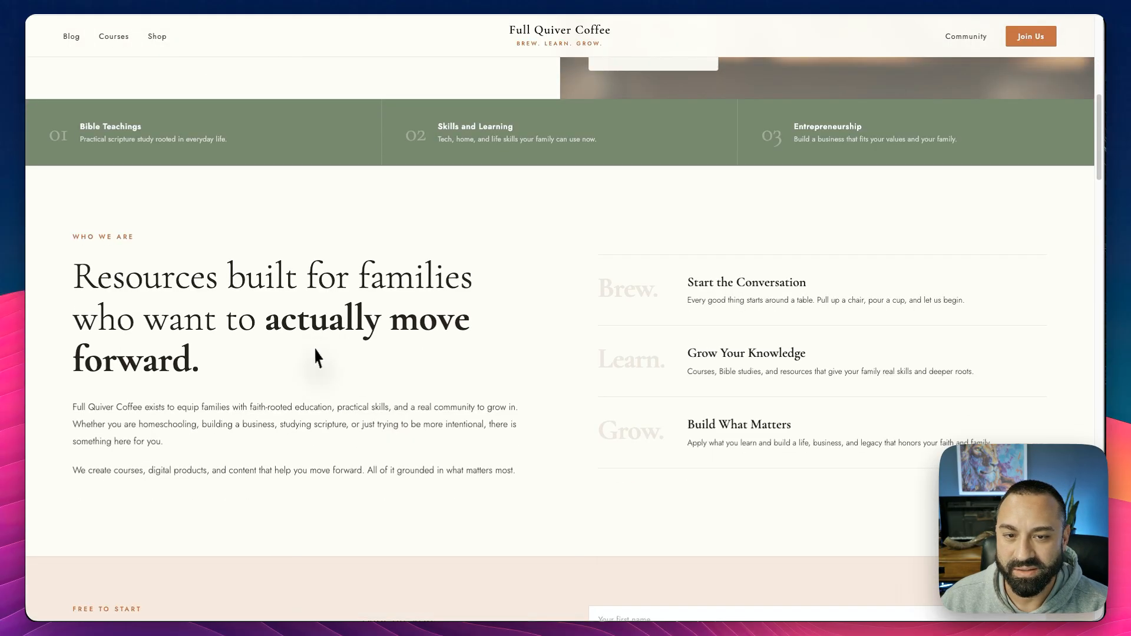
{"action": "scroll", "coordinate": [326, 354], "scroll_direction": "down", "scroll_amount": 10}
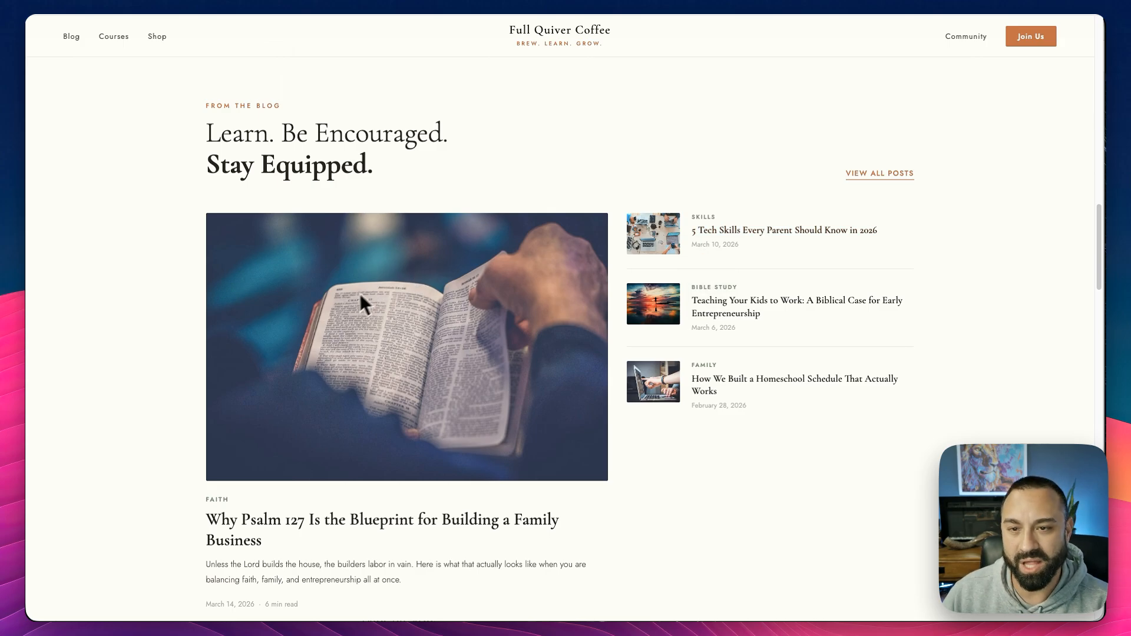
{"action": "scroll", "coordinate": [277, 377], "scroll_direction": "down", "scroll_amount": 1}
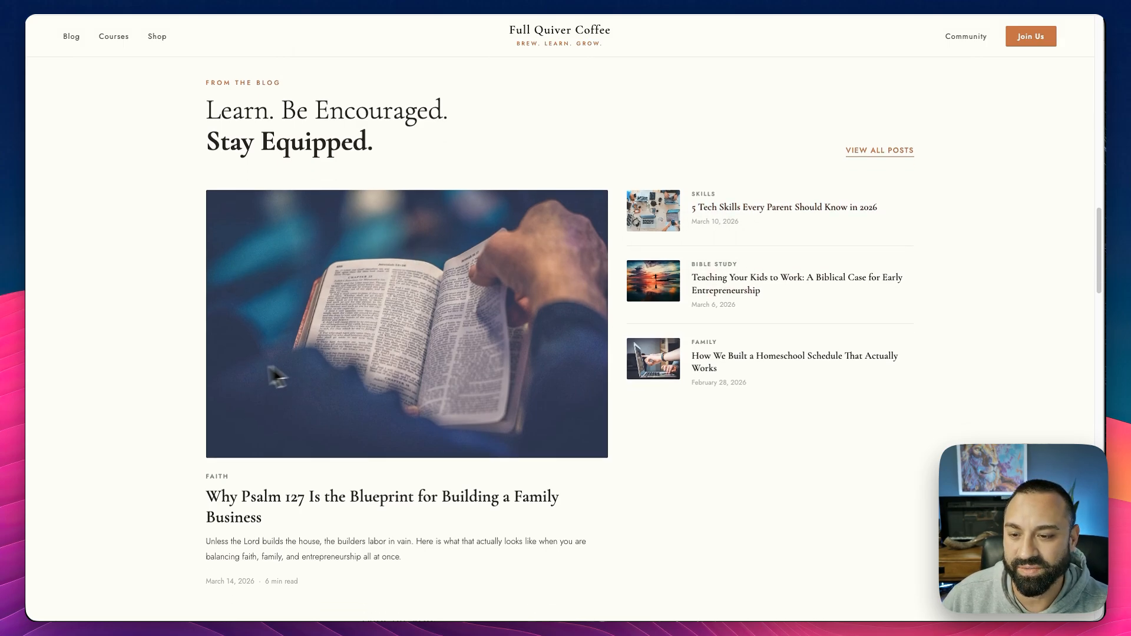
Step: Review the course cards, the digital products and the merch shop section
{"action": "scroll", "coordinate": [277, 377], "scroll_direction": "down", "scroll_amount": 10}
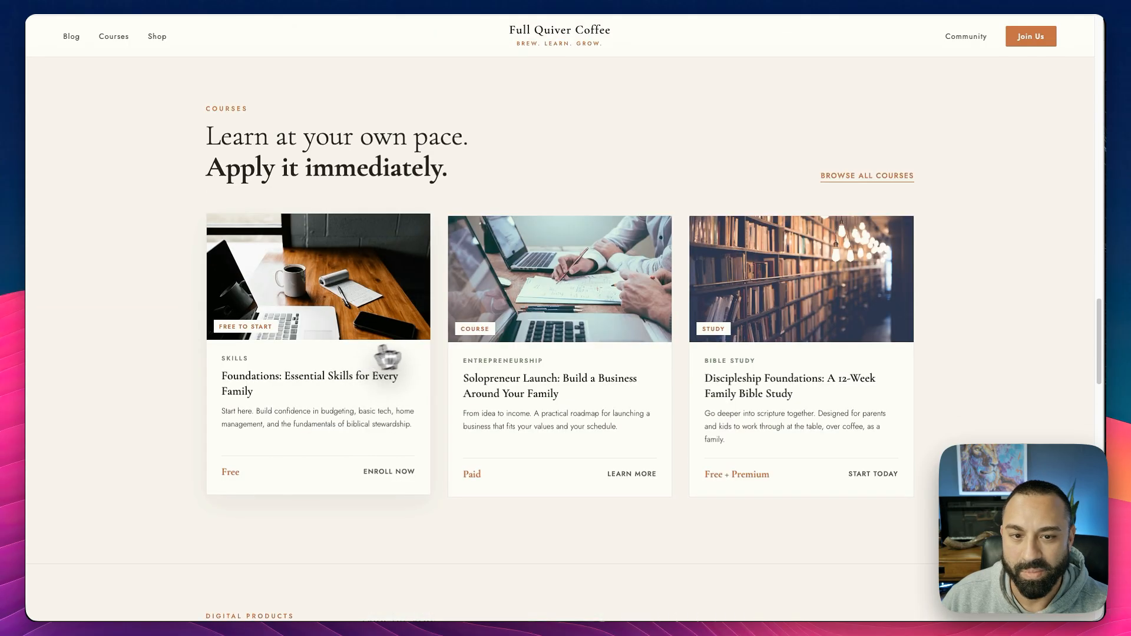
{"action": "scroll", "coordinate": [737, 324], "scroll_direction": "down", "scroll_amount": 6}
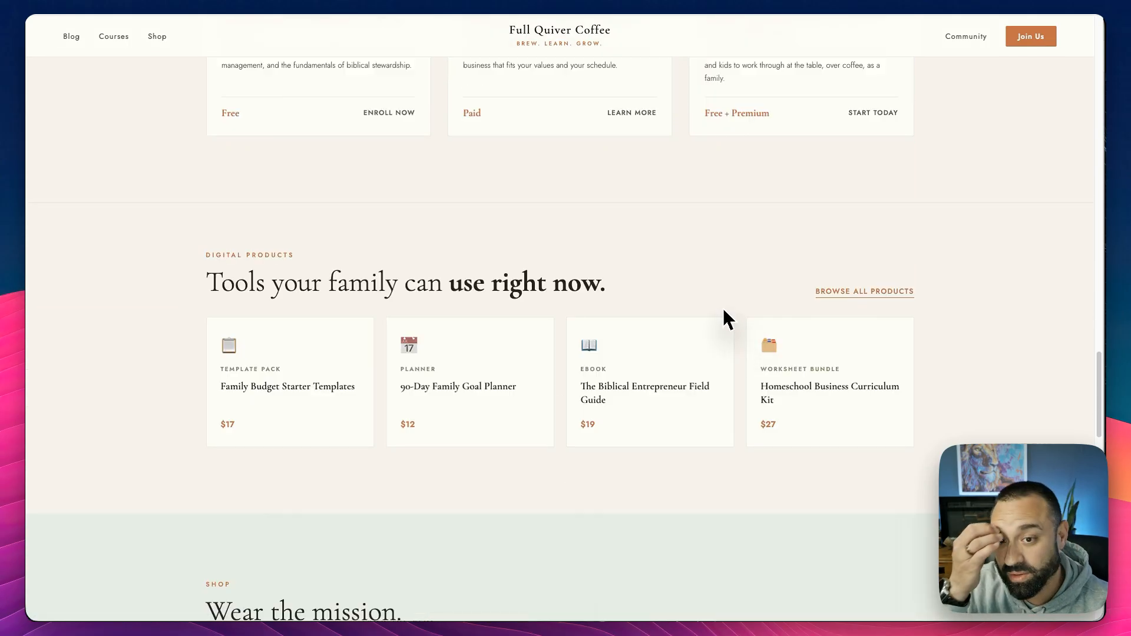
{"action": "scroll", "coordinate": [725, 319], "scroll_direction": "down", "scroll_amount": 4}
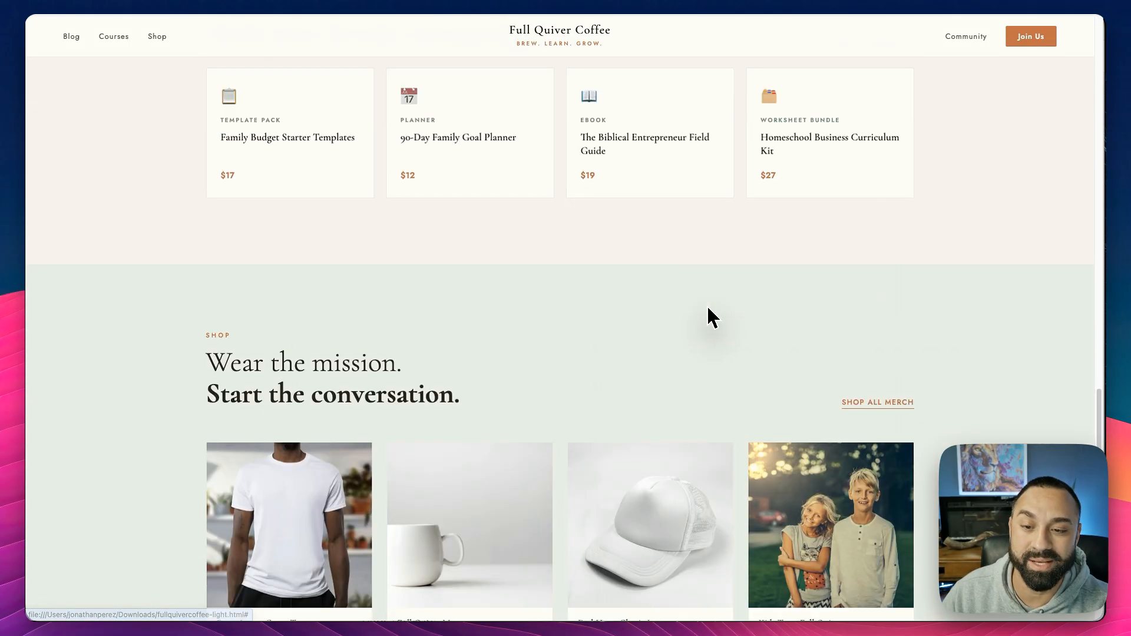
{"action": "scroll", "coordinate": [708, 308], "scroll_direction": "down", "scroll_amount": 11}
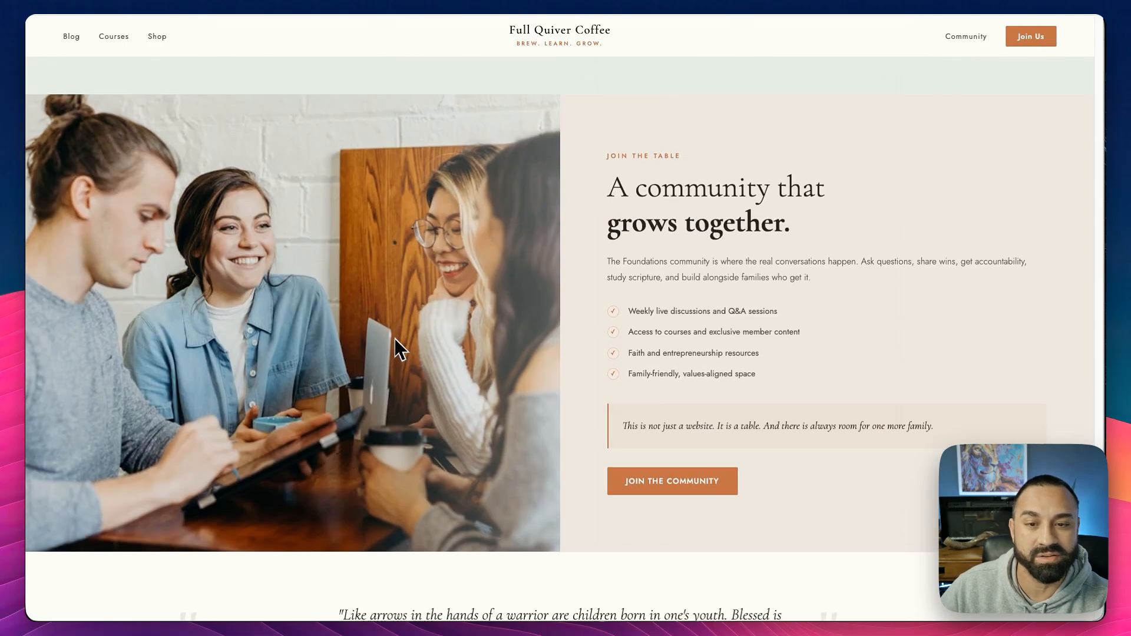
Step: Inspect the community section, the Psalm 127 quote and the footer
{"action": "scroll", "coordinate": [458, 380], "scroll_direction": "down", "scroll_amount": 1}
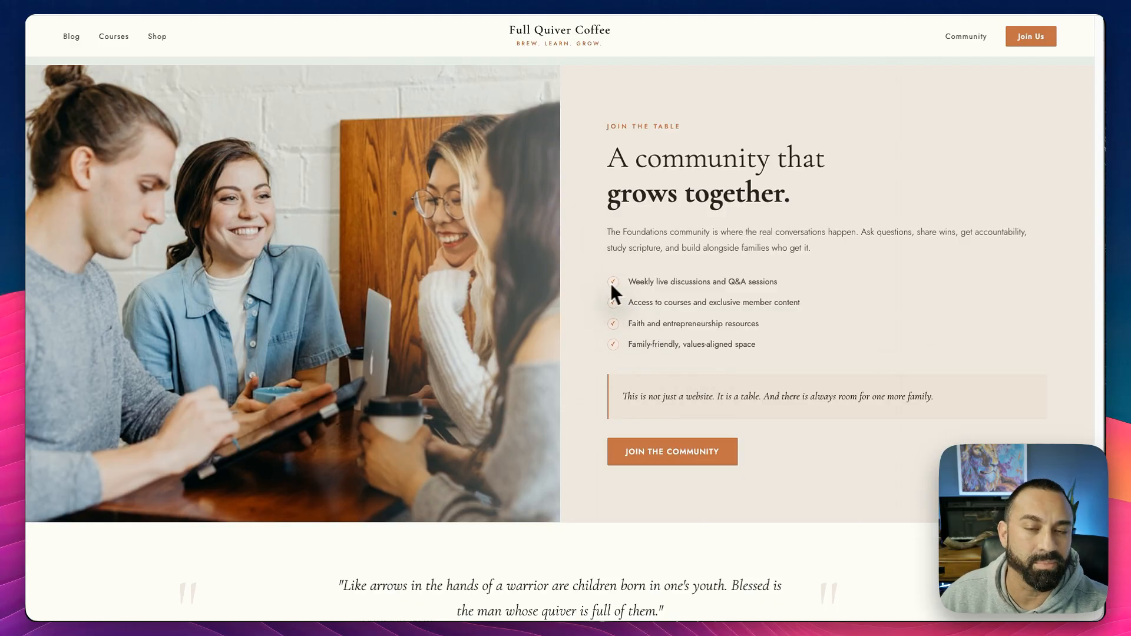
{"action": "scroll", "coordinate": [654, 313], "scroll_direction": "down", "scroll_amount": 5}
{"action": "left_click_drag", "start_coordinate": [328, 350], "coordinate": [622, 304]}
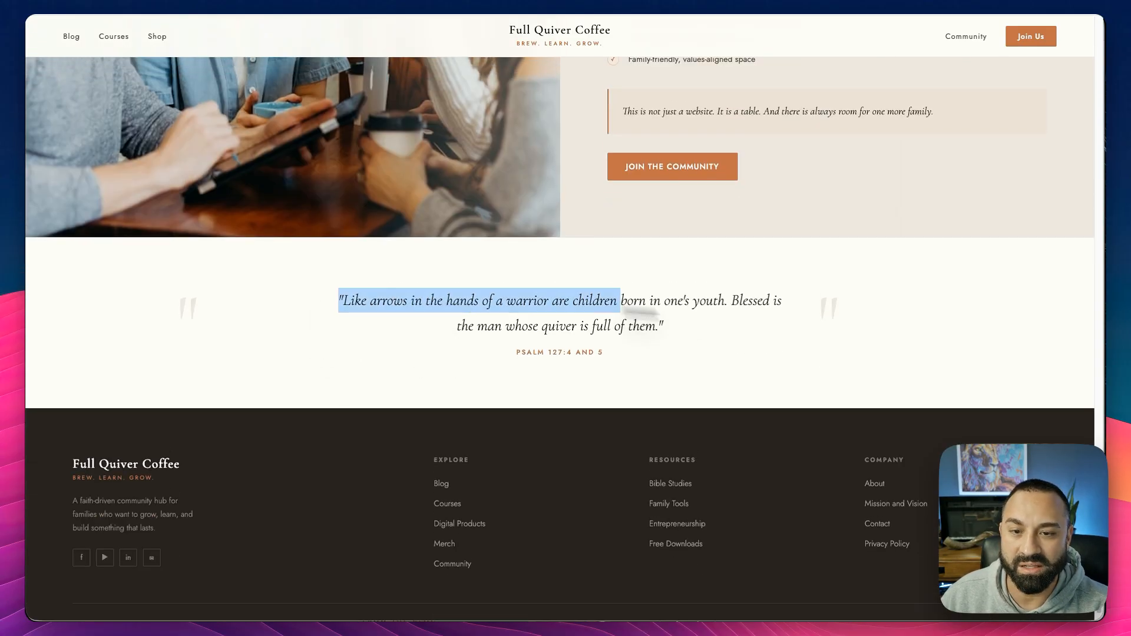
{"action": "left_click", "coordinate": [642, 313]}
{"action": "scroll", "coordinate": [228, 520], "scroll_direction": "down", "scroll_amount": 1}
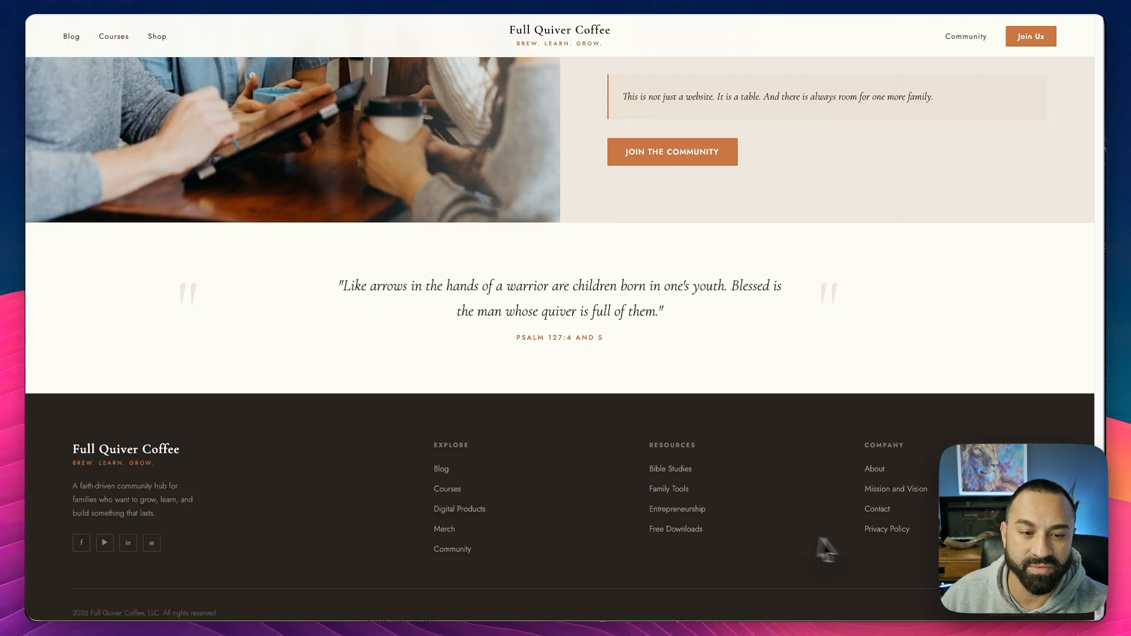
{"action": "scroll", "coordinate": [842, 545], "scroll_direction": "down", "scroll_amount": 1}
Step: Go back to the hero and skim the page again down to the blog section, ending at the hero
{"action": "scroll", "coordinate": [789, 563], "scroll_direction": "up", "scroll_amount": 20}
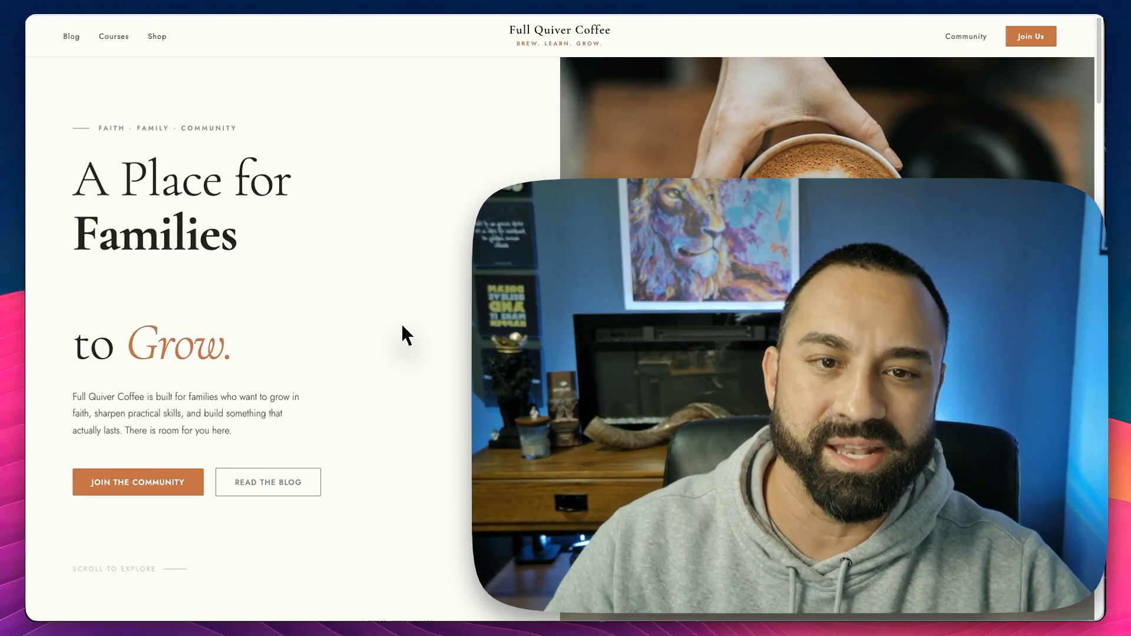
{"action": "scroll", "coordinate": [401, 324], "scroll_direction": "down", "scroll_amount": 10}
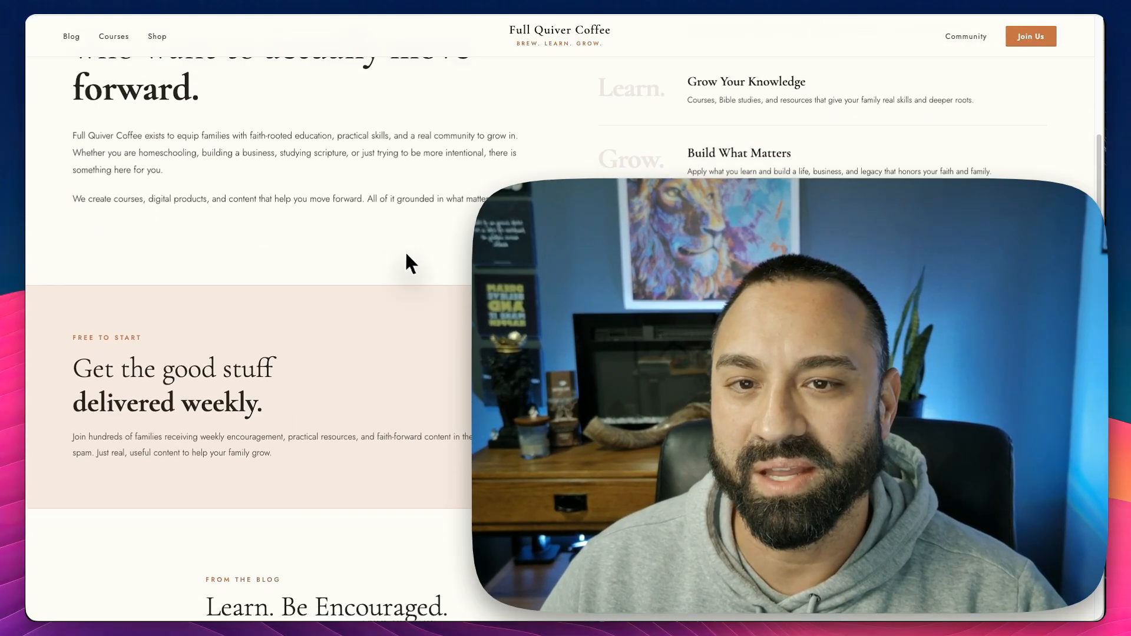
{"action": "scroll", "coordinate": [412, 292], "scroll_direction": "down", "scroll_amount": 8}
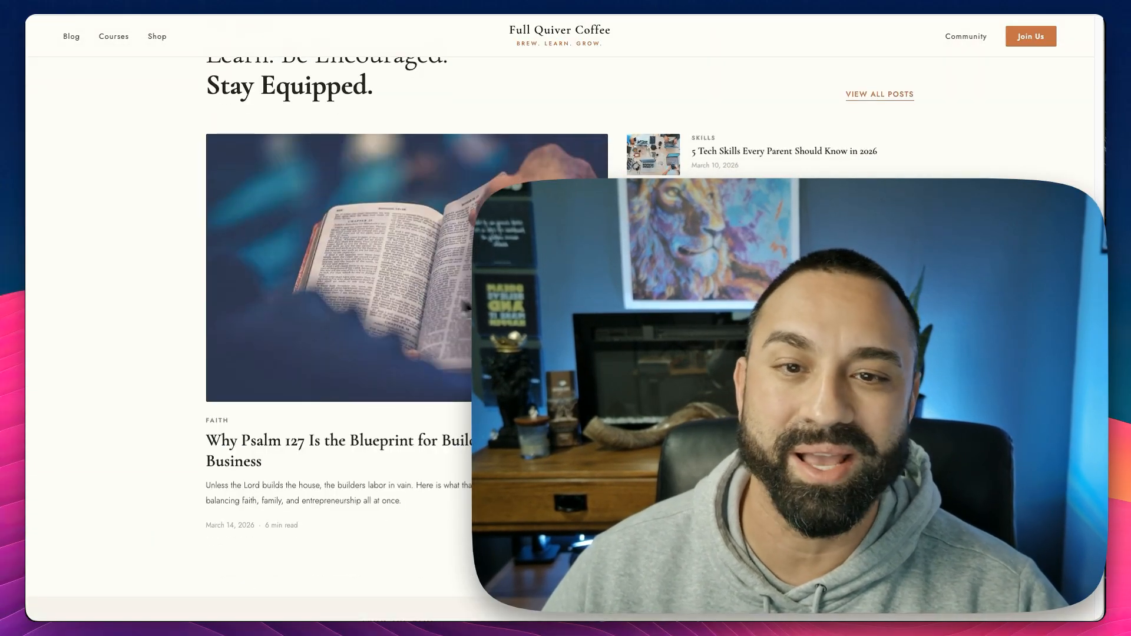
{"action": "scroll", "coordinate": [410, 298], "scroll_direction": "up", "scroll_amount": 6}
{"action": "scroll", "coordinate": [444, 287], "scroll_direction": "up", "scroll_amount": 5}
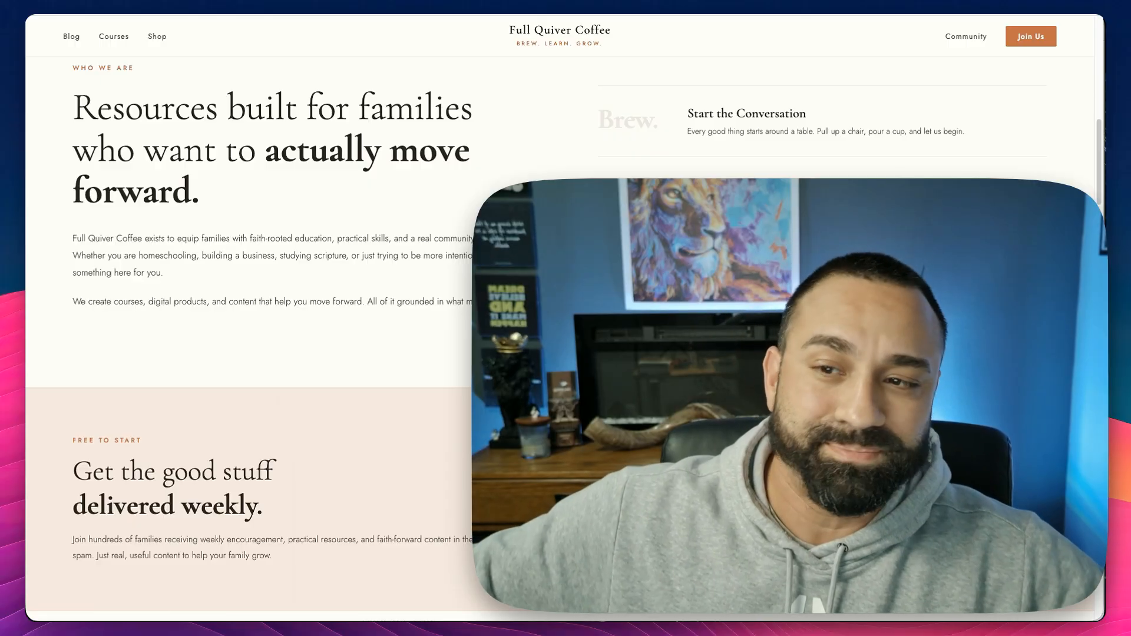
{"action": "scroll", "coordinate": [282, 342], "scroll_direction": "up", "scroll_amount": 5}
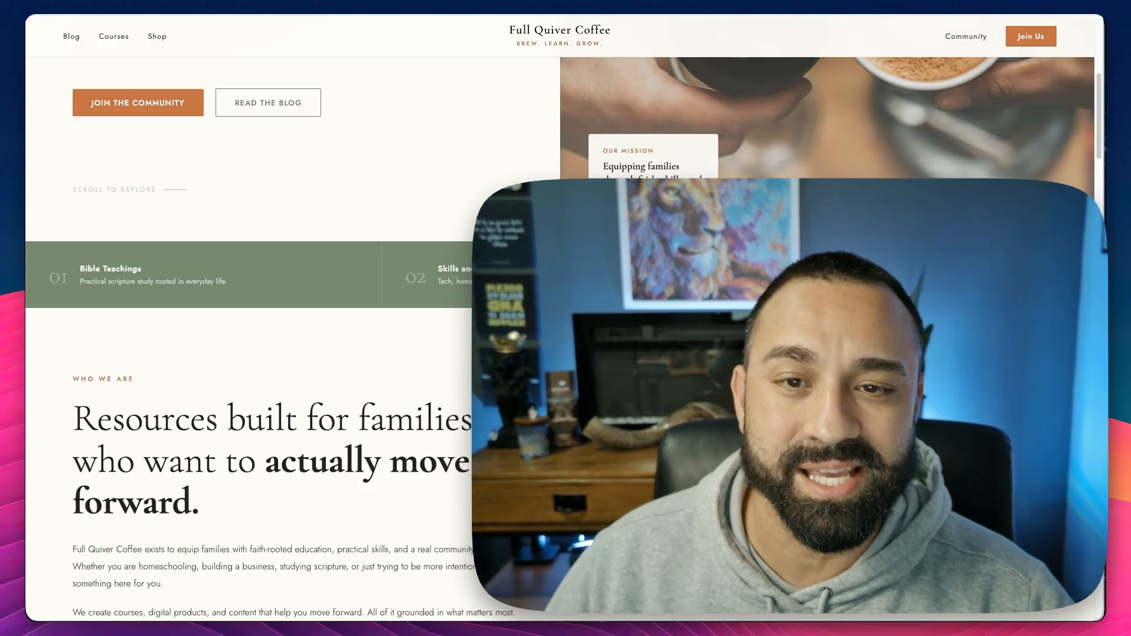
{"action": "scroll", "coordinate": [283, 342], "scroll_direction": "up", "scroll_amount": 6}
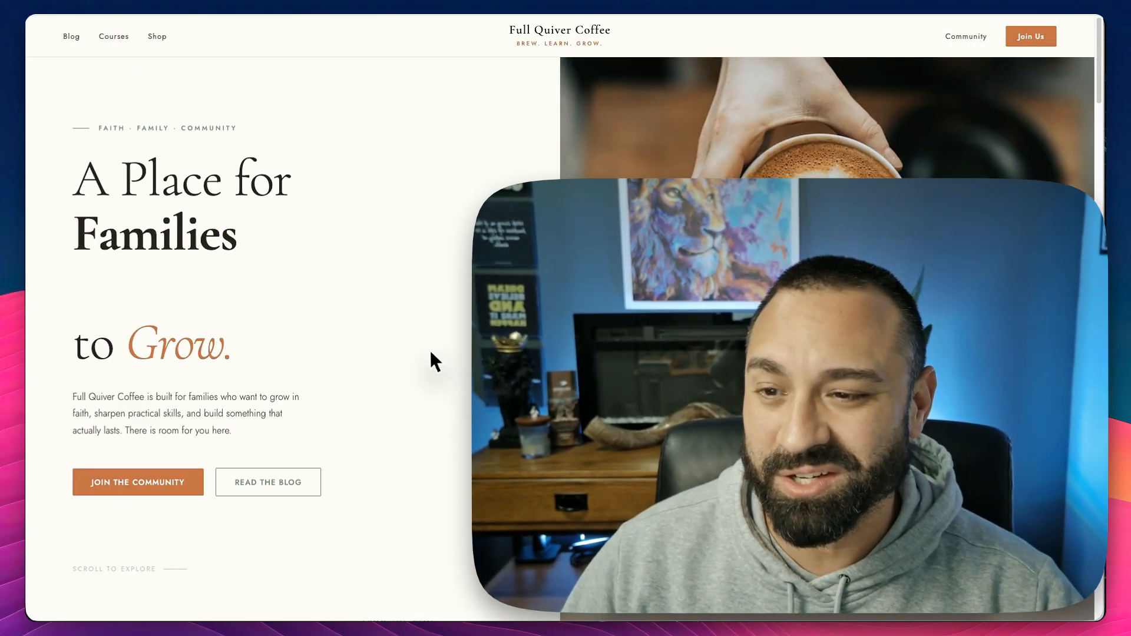